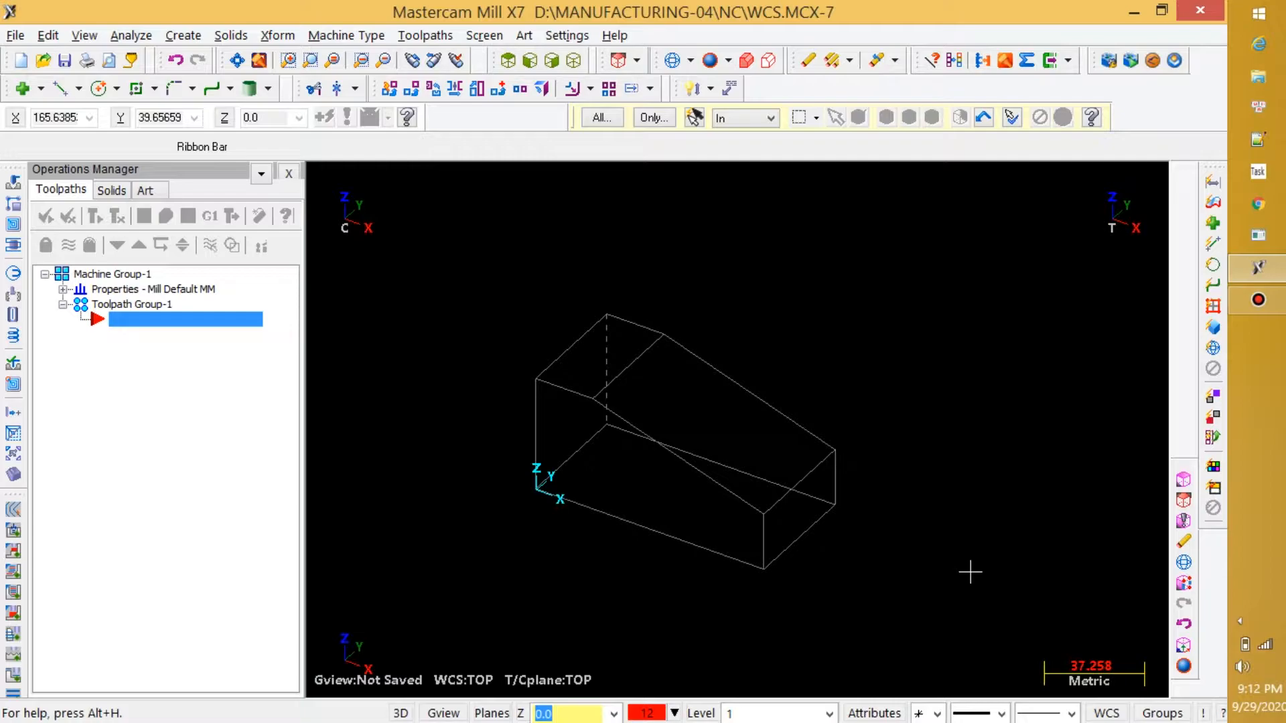
{"action": "scroll", "coordinate": [634, 421], "scroll_direction": "up", "scroll_amount": 5}
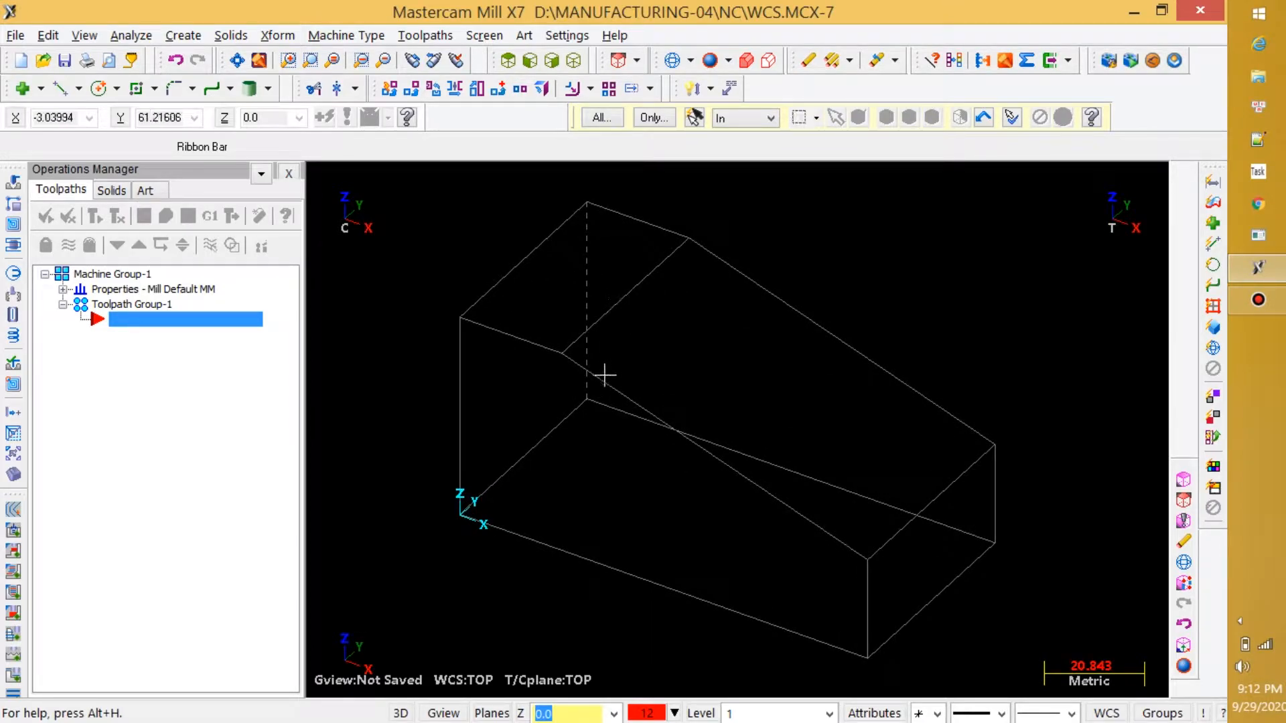
{"action": "scroll", "coordinate": [599, 375], "scroll_direction": "down", "scroll_amount": 4}
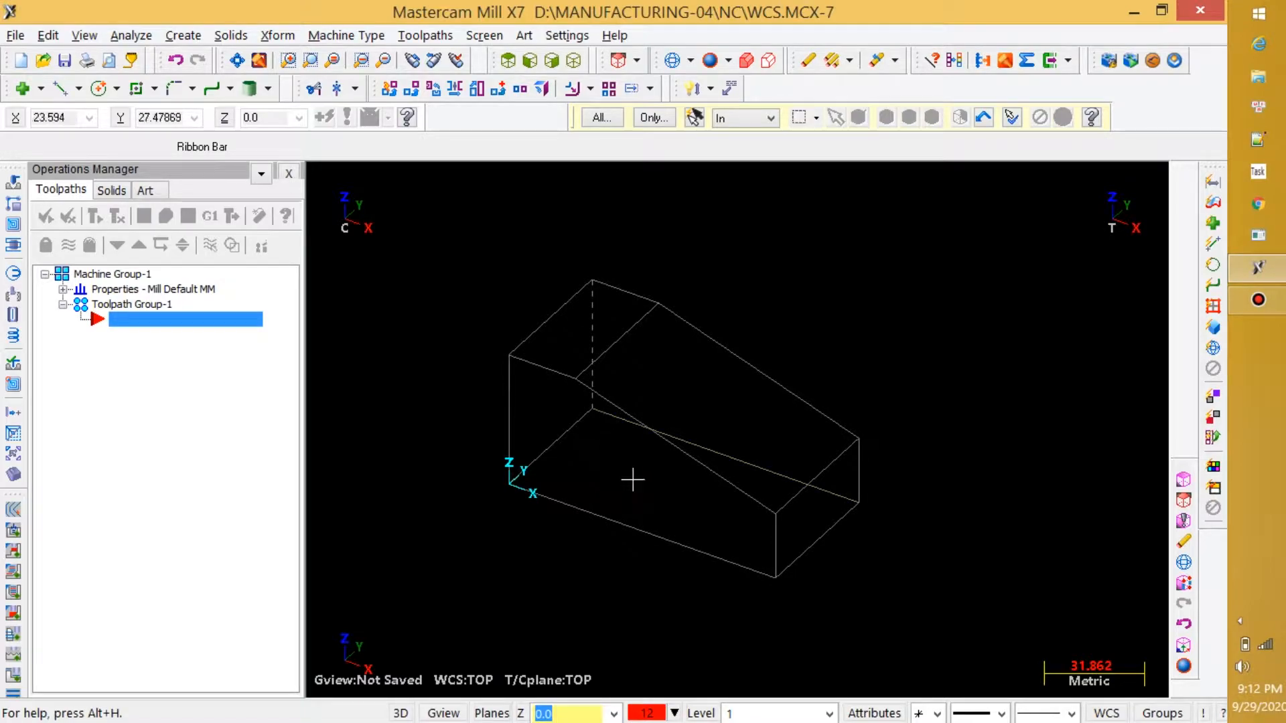
{"action": "left_click", "coordinate": [661, 420]}
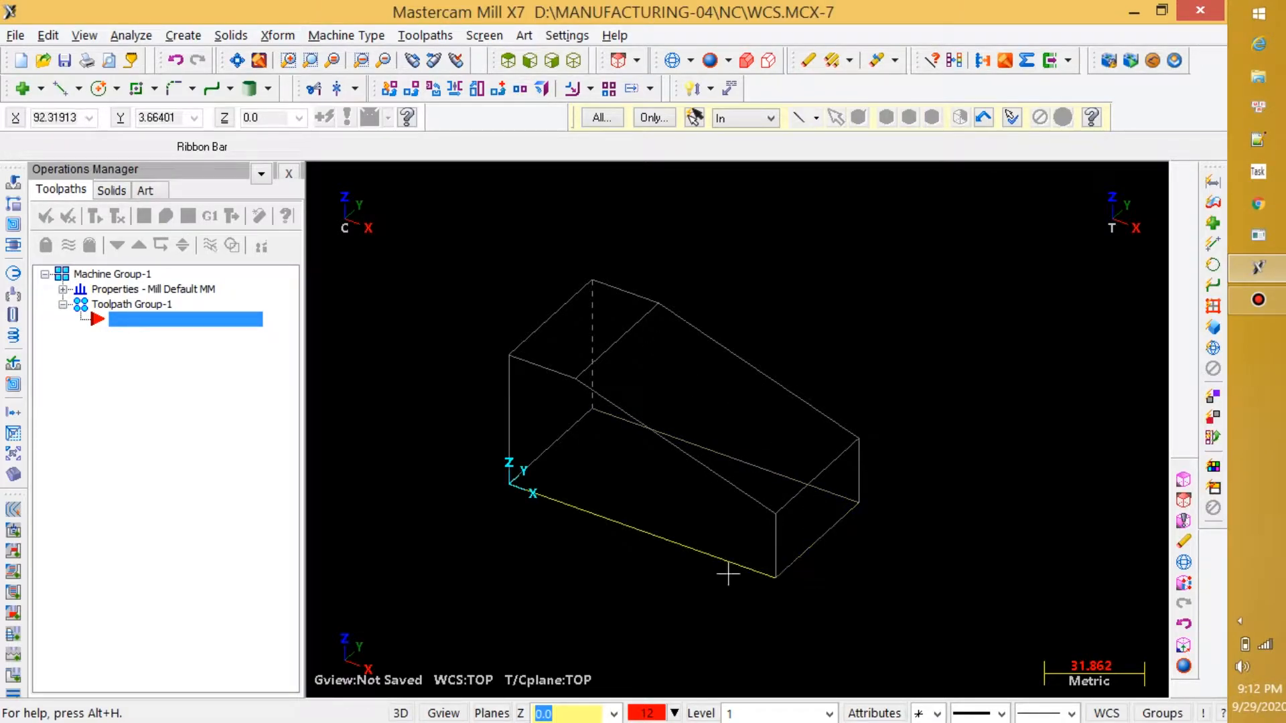
{"action": "scroll", "coordinate": [488, 511], "scroll_direction": "up", "scroll_amount": 1}
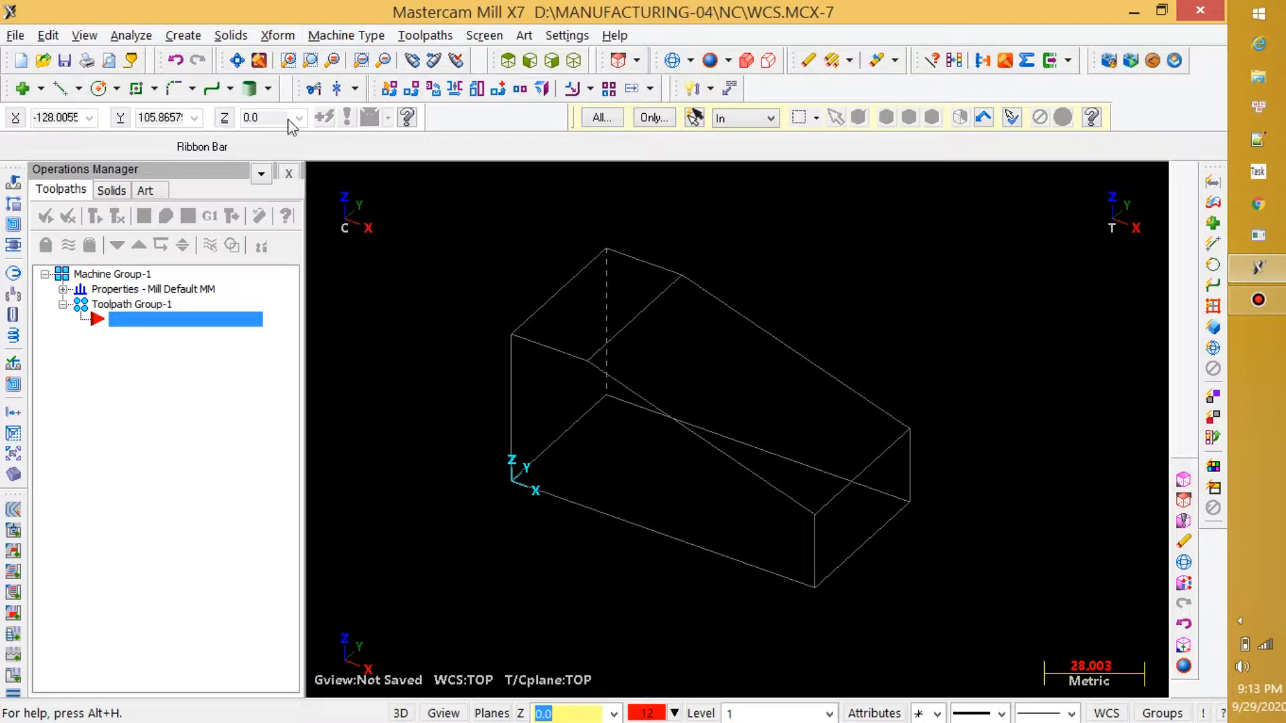
Step: Generate surfaces from the entire wedge-shaped solid body
{"action": "left_click", "coordinate": [184, 36]}
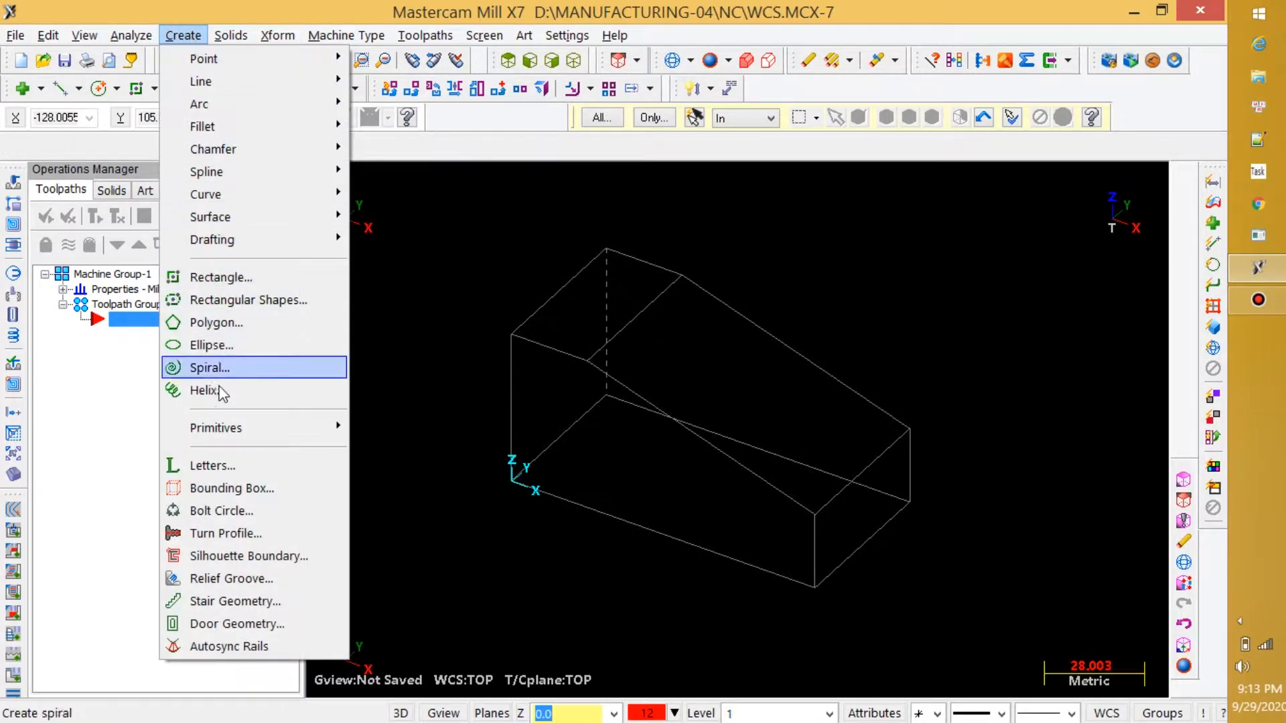
{"action": "mouse_move", "coordinate": [227, 225]}
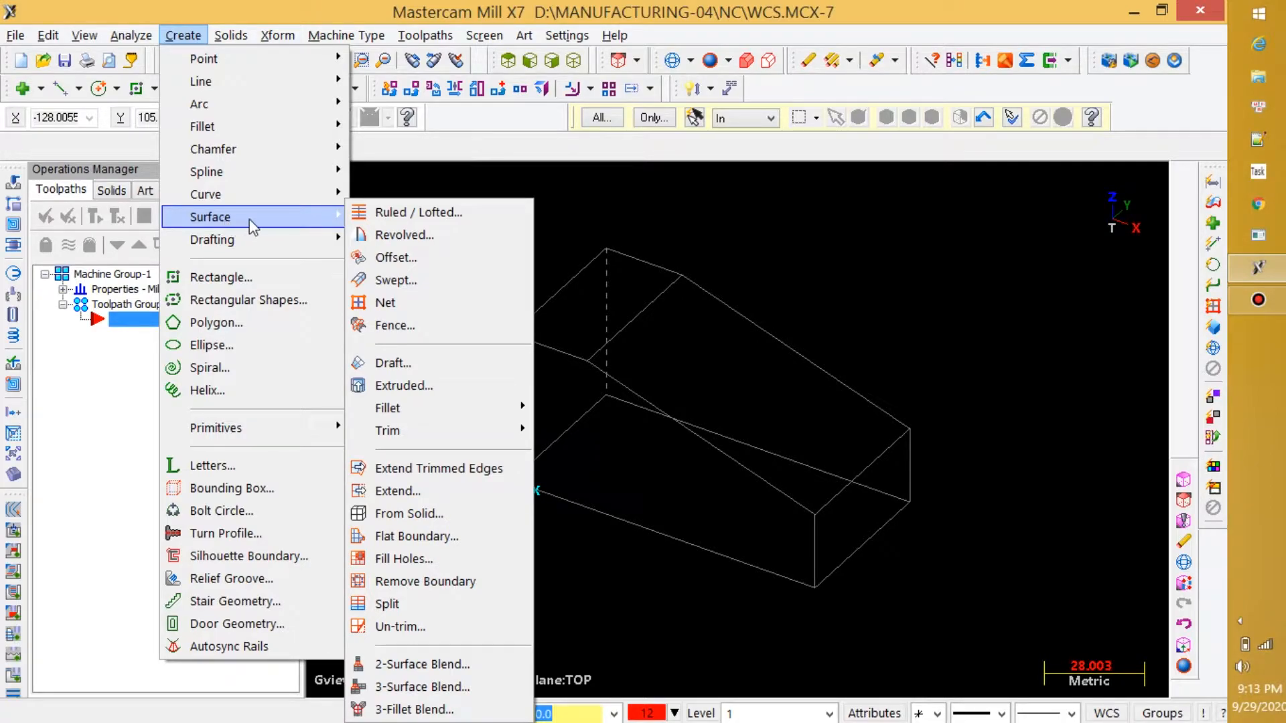
{"action": "left_click", "coordinate": [410, 515]}
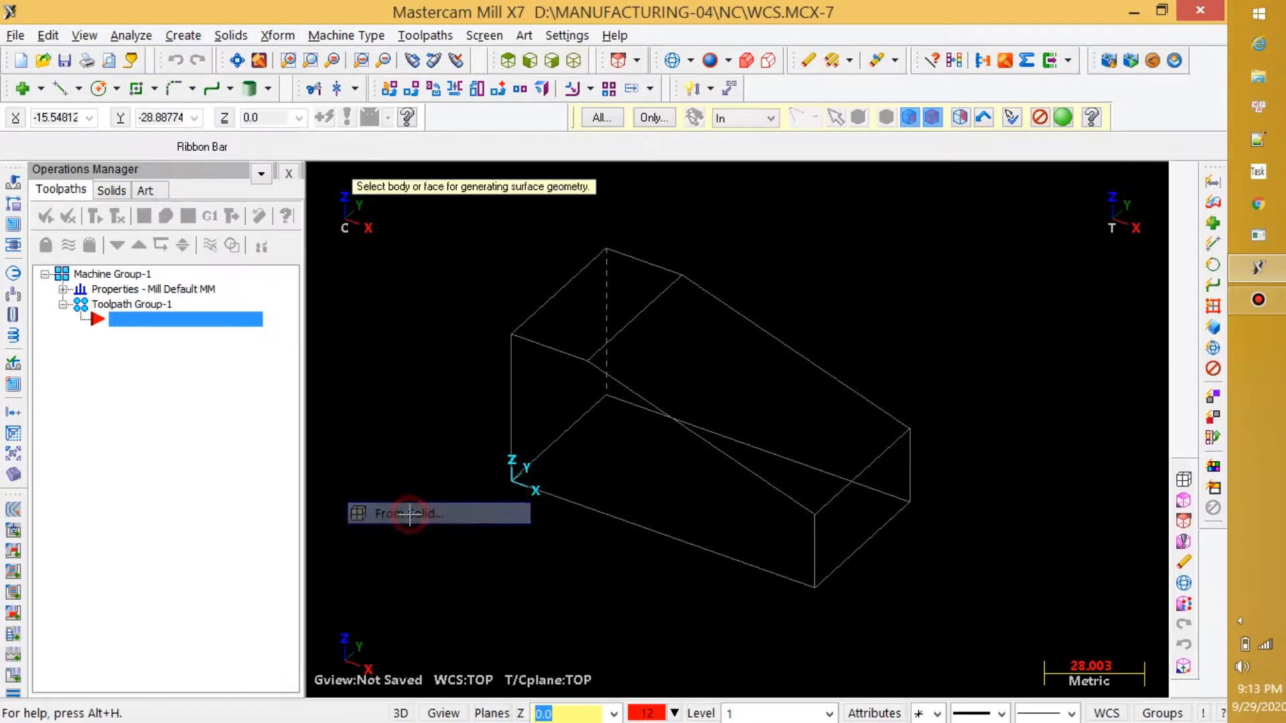
{"action": "left_click", "coordinate": [641, 398]}
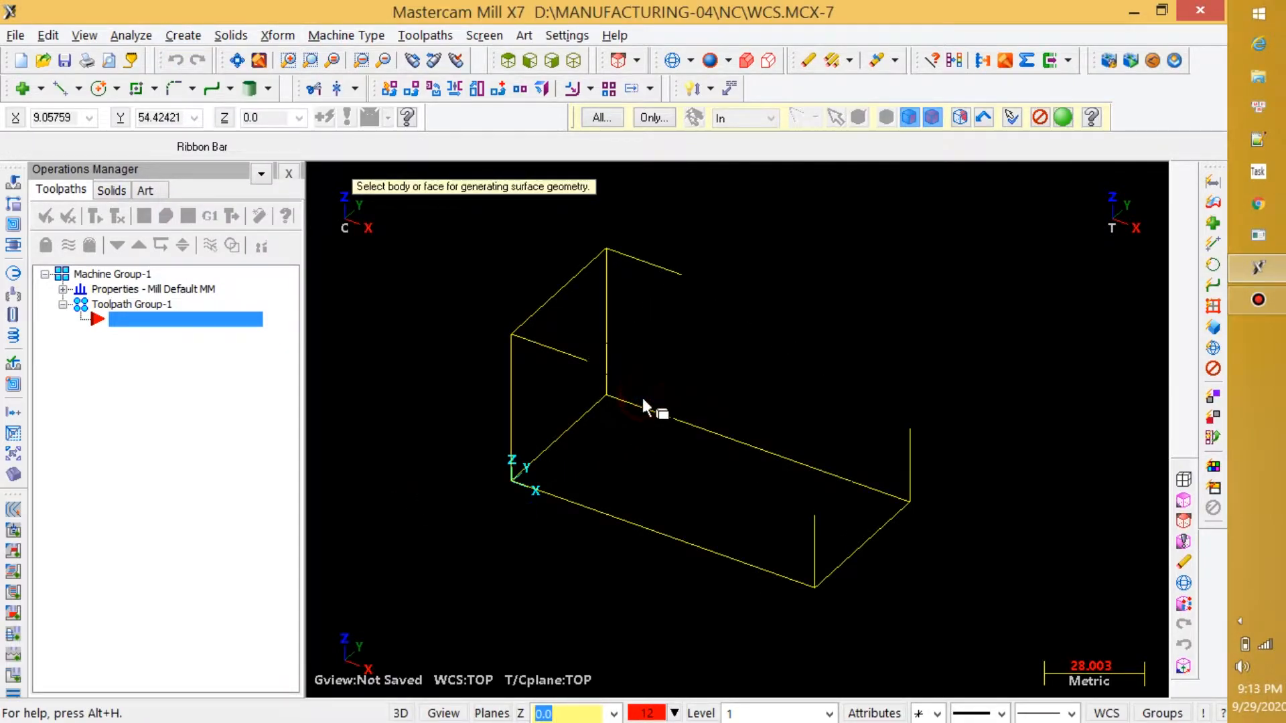
{"action": "key", "text": "Return"}
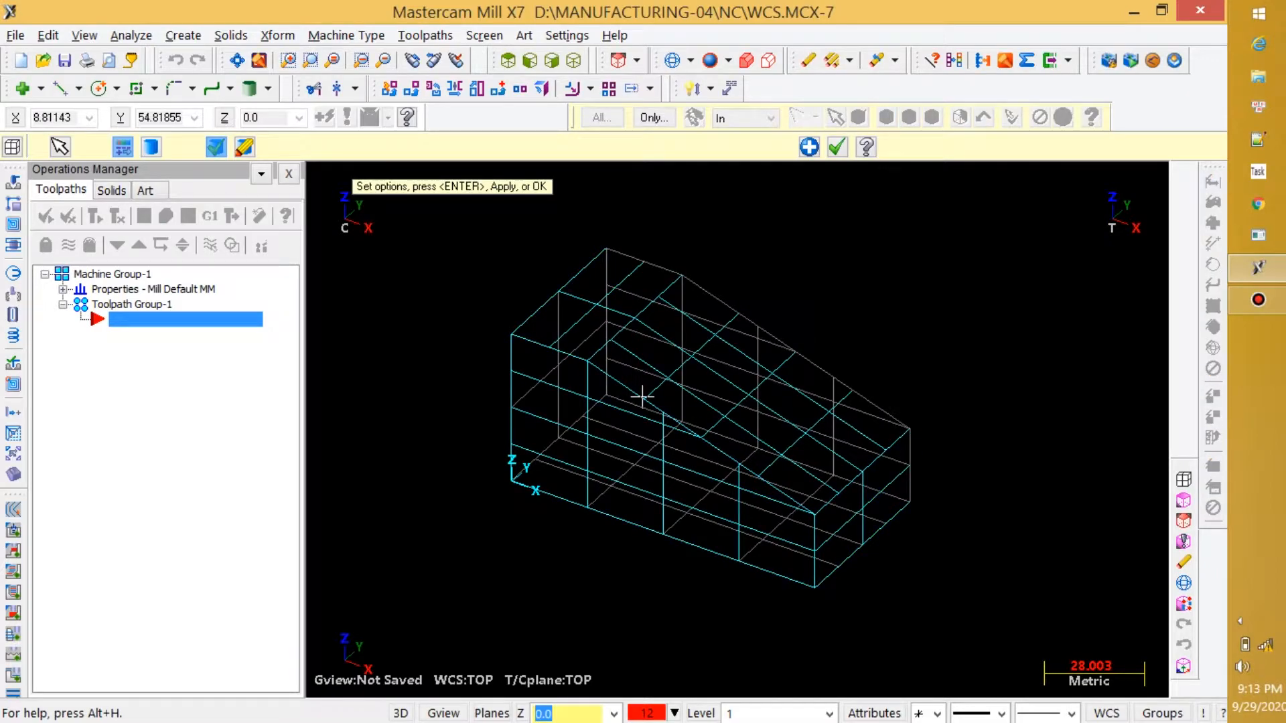
{"action": "key", "text": "Return"}
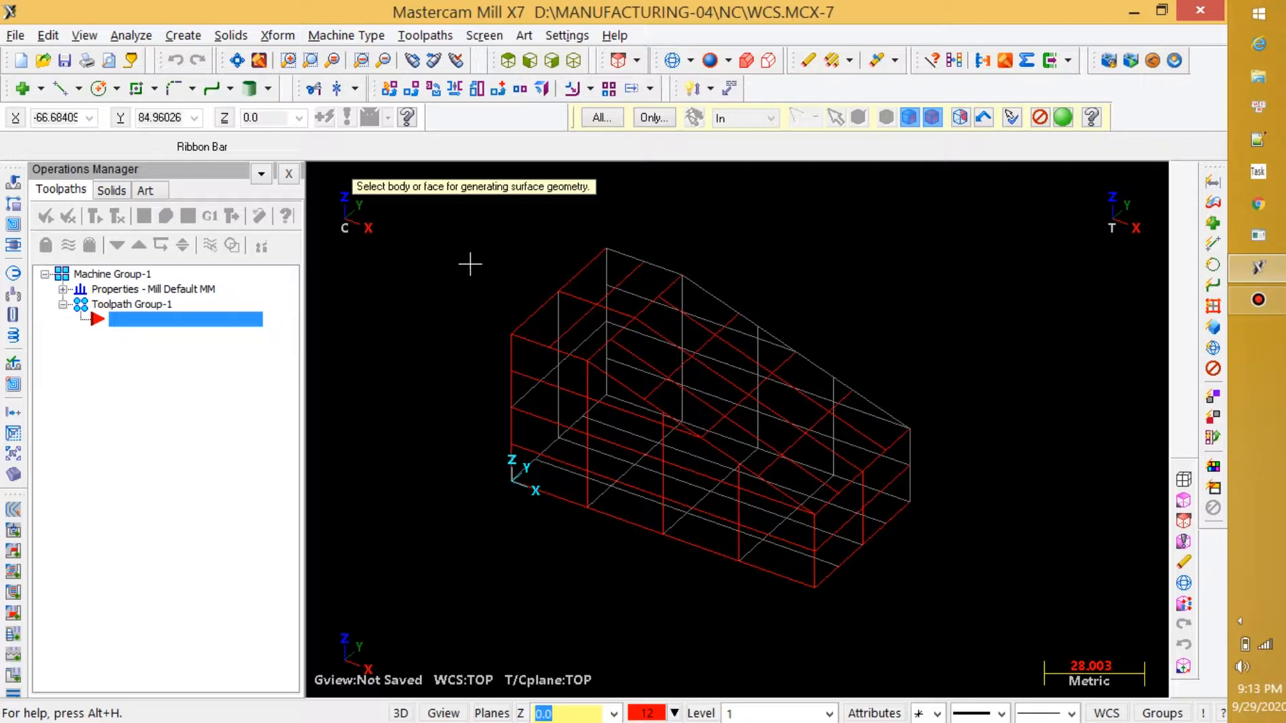
{"action": "key", "text": "Escape"}
Step: Delete the generated surfaces on the wedge's tall end face and flat top face
{"action": "scroll", "coordinate": [745, 353], "scroll_direction": "down", "scroll_amount": 2}
{"action": "scroll", "coordinate": [696, 440], "scroll_direction": "up", "scroll_amount": 3}
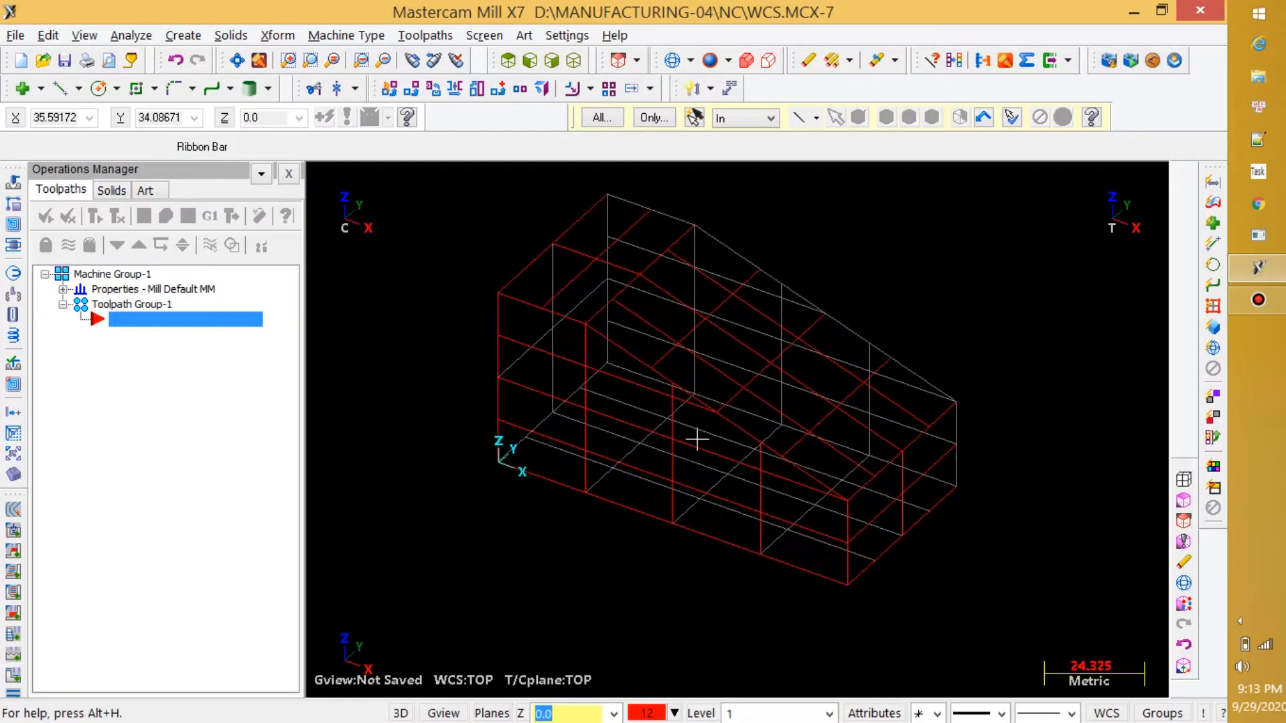
{"action": "scroll", "coordinate": [645, 424], "scroll_direction": "down", "scroll_amount": 1}
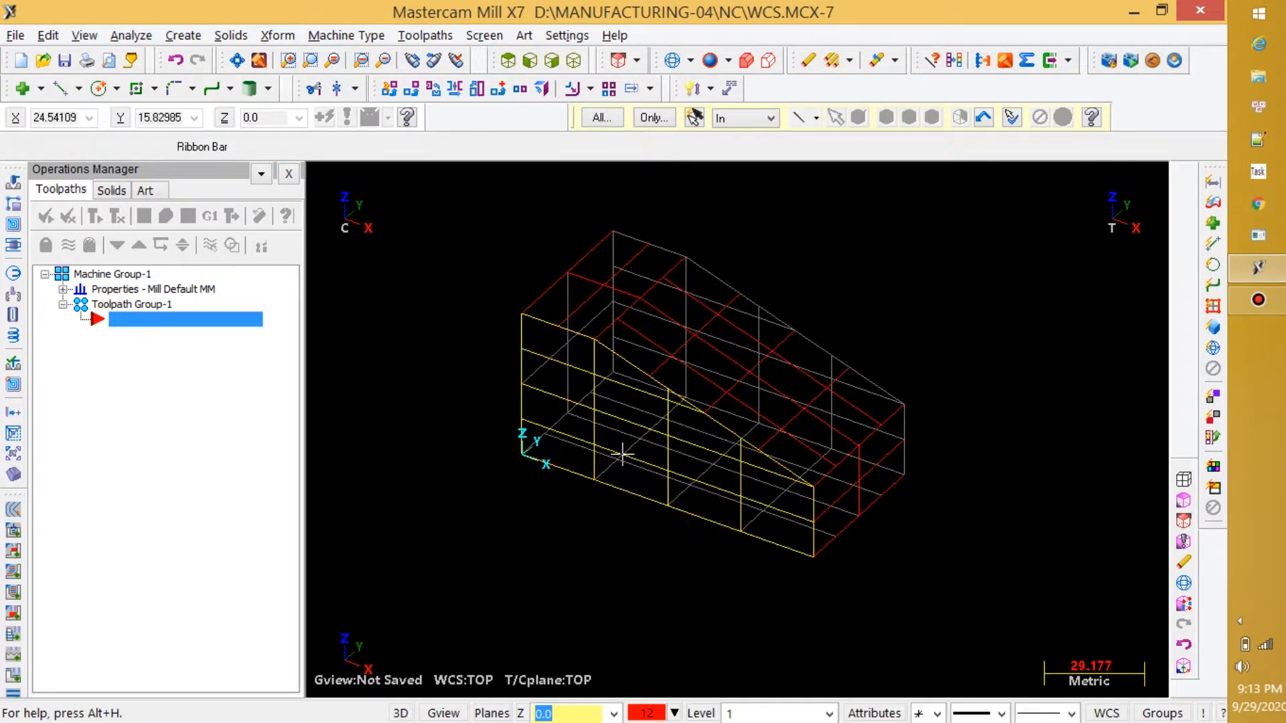
{"action": "scroll", "coordinate": [589, 385], "scroll_direction": "up", "scroll_amount": 1}
{"action": "left_click", "coordinate": [561, 339]}
{"action": "key", "text": "Delete"}
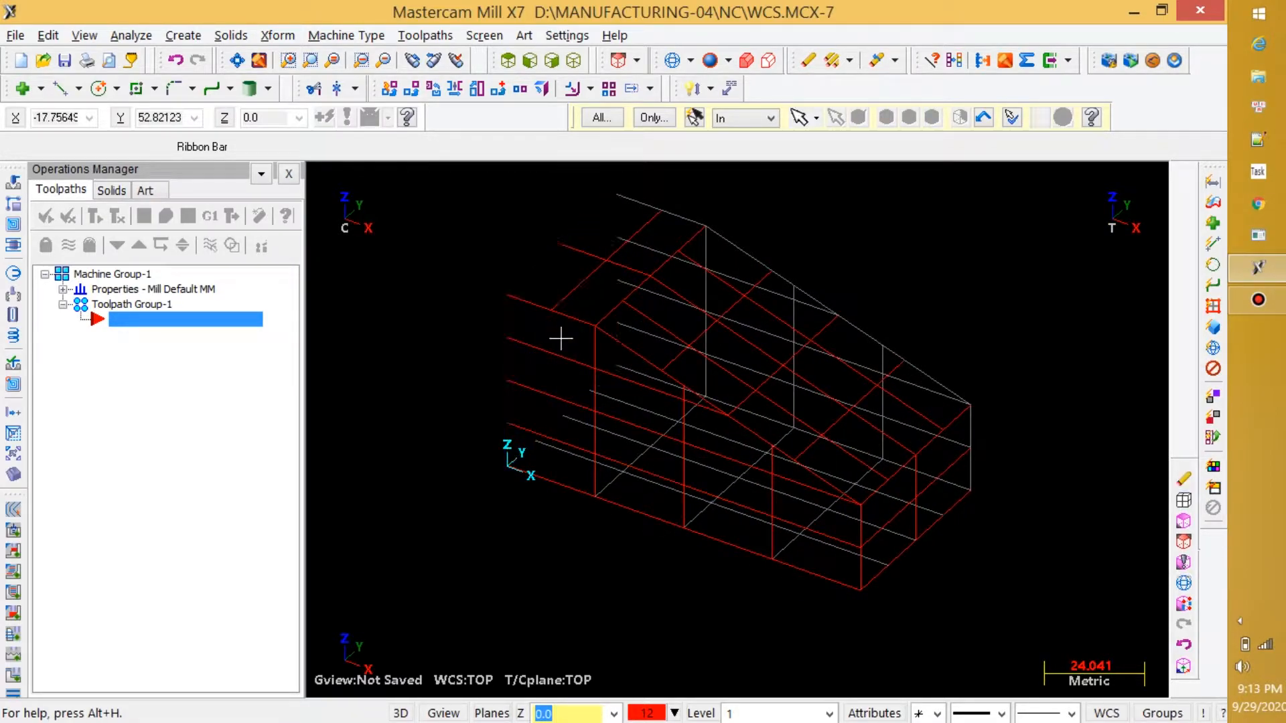
{"action": "left_click", "coordinate": [591, 274]}
{"action": "key", "text": "Delete"}
Step: Delete the generated surfaces on the front side, bottom and back side, keeping those on the slope and short end
{"action": "left_click", "coordinate": [554, 356]}
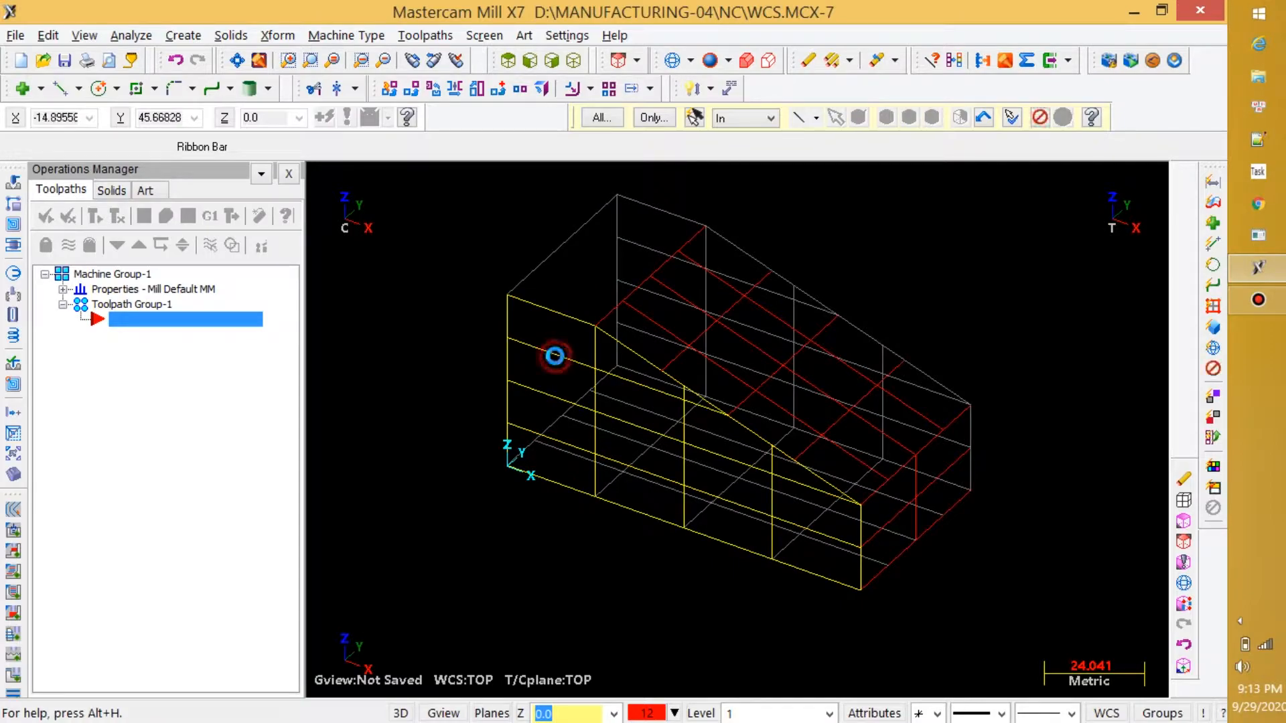
{"action": "key", "text": "Delete"}
{"action": "left_click", "coordinate": [621, 432]}
{"action": "key", "text": "Delete"}
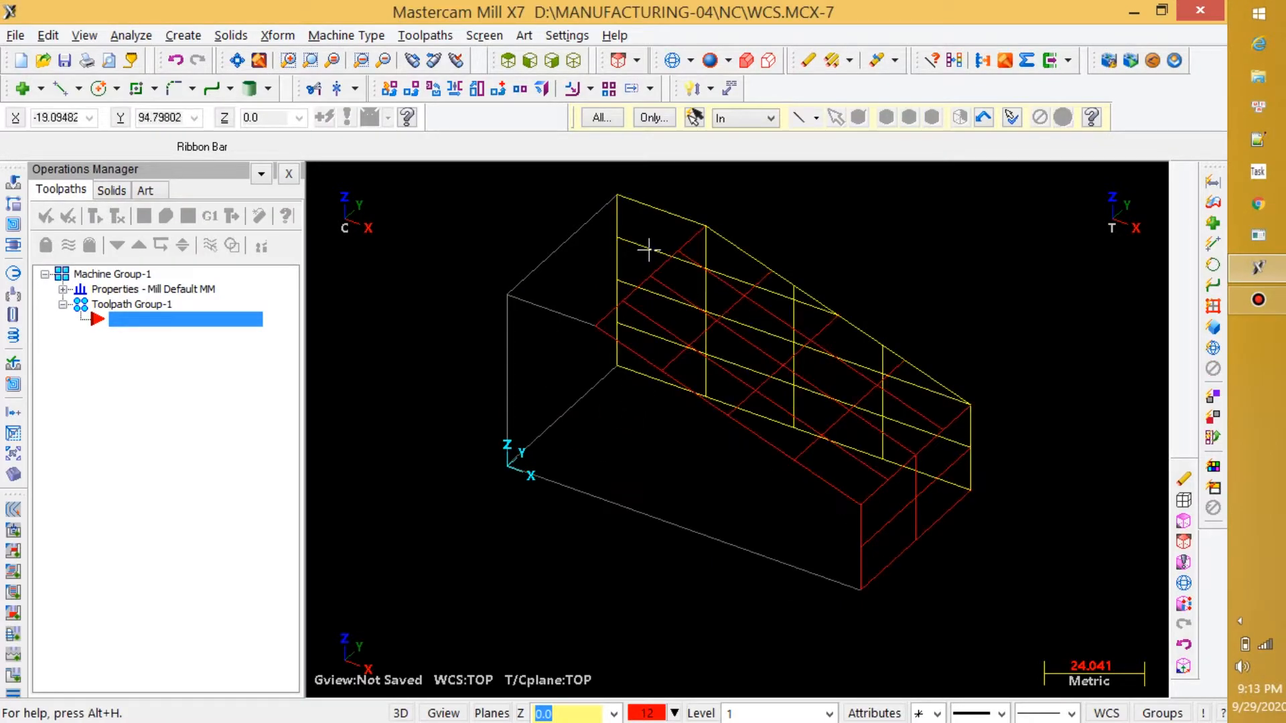
{"action": "left_click", "coordinate": [648, 248]}
{"action": "key", "text": "Delete"}
Step: Switch the model to shaded display and inspect the sloped and short end faces
{"action": "scroll", "coordinate": [939, 554], "scroll_direction": "down", "scroll_amount": 1}
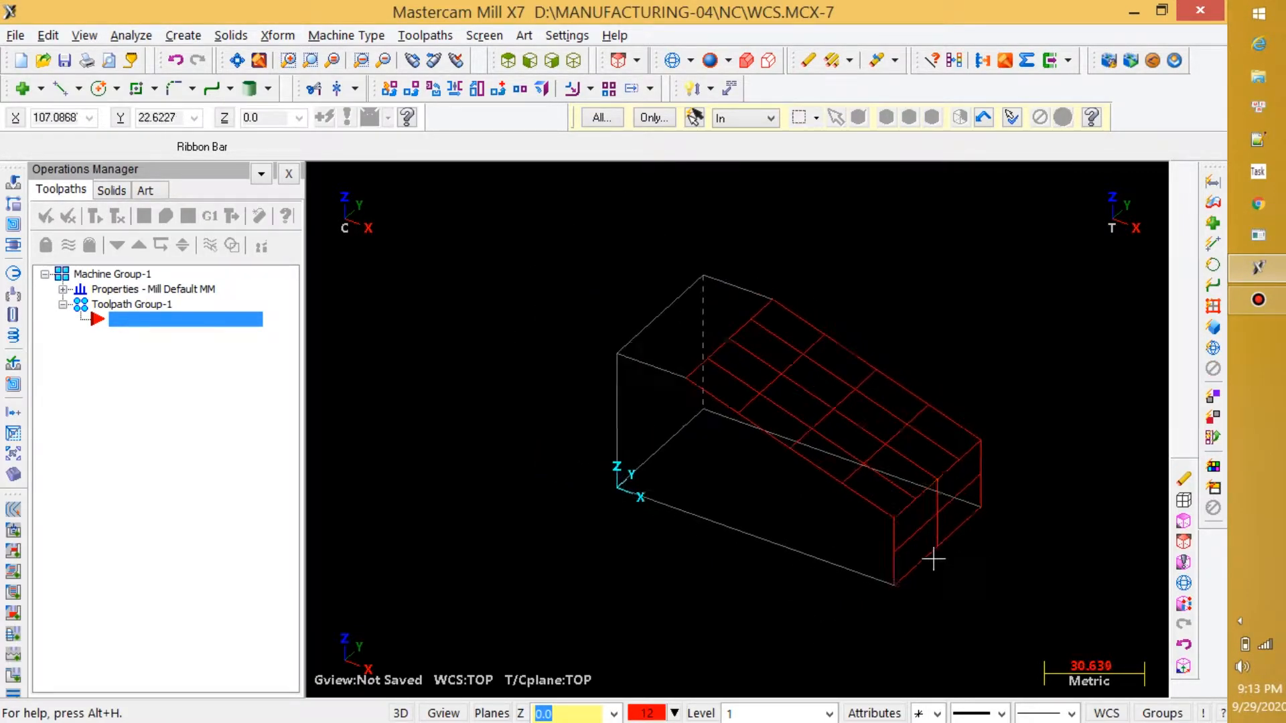
{"action": "scroll", "coordinate": [984, 511], "scroll_direction": "up", "scroll_amount": 2}
{"action": "scroll", "coordinate": [667, 422], "scroll_direction": "down", "scroll_amount": 1}
{"action": "scroll", "coordinate": [667, 422], "scroll_direction": "down", "scroll_amount": 1}
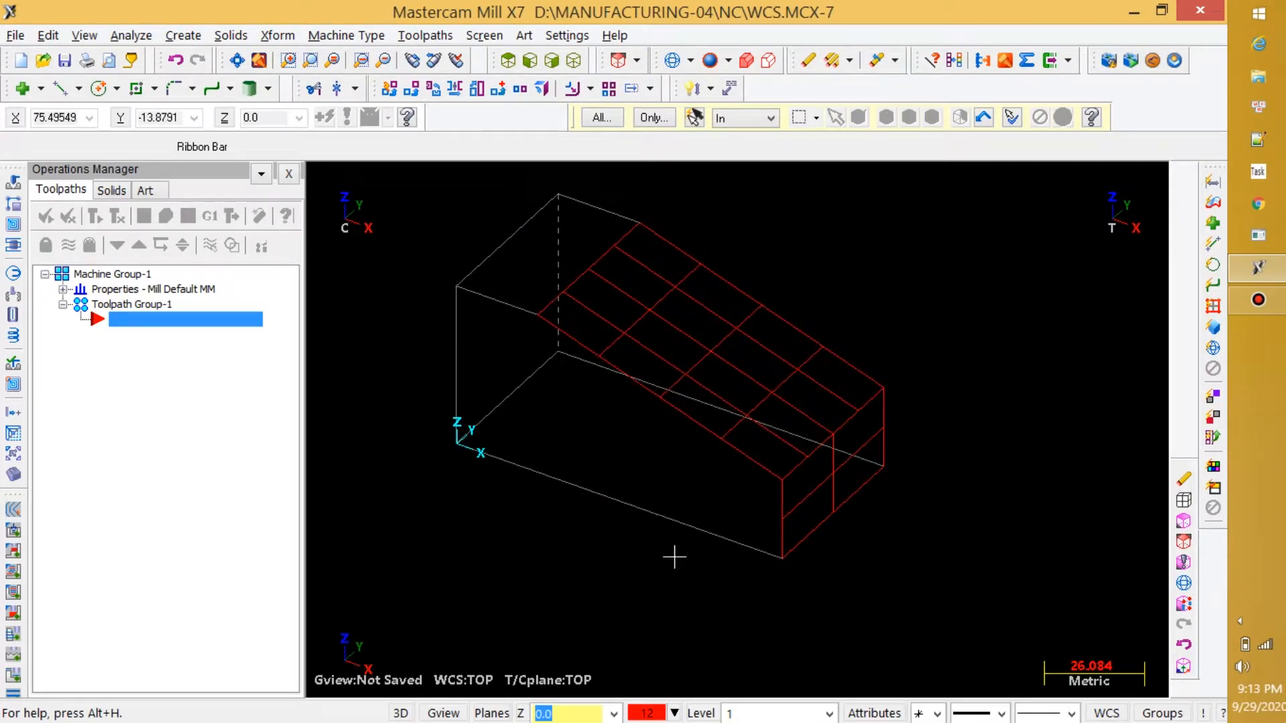
{"action": "left_click", "coordinate": [710, 60]}
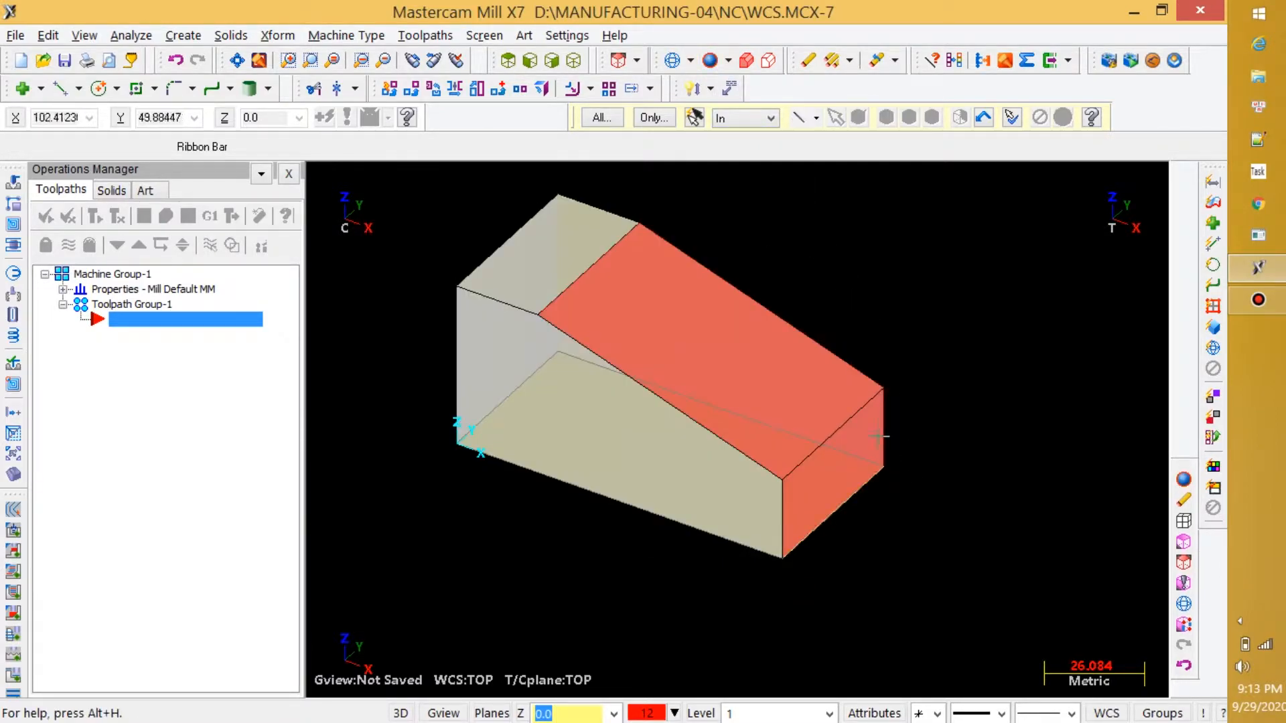
{"action": "scroll", "coordinate": [947, 433], "scroll_direction": "up", "scroll_amount": 2}
{"action": "scroll", "coordinate": [867, 491], "scroll_direction": "down", "scroll_amount": 3}
{"action": "scroll", "coordinate": [965, 476], "scroll_direction": "up", "scroll_amount": 2}
{"action": "scroll", "coordinate": [981, 474], "scroll_direction": "down", "scroll_amount": 2}
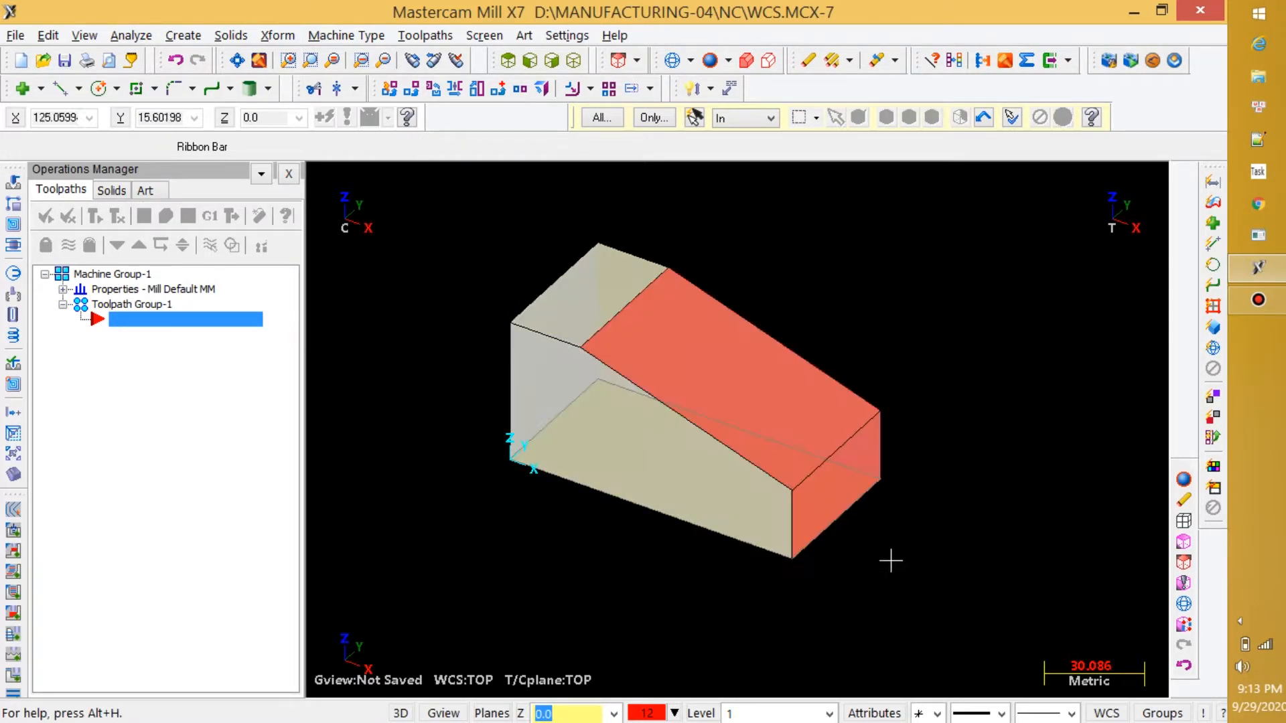
{"action": "left_click", "coordinate": [1107, 714]}
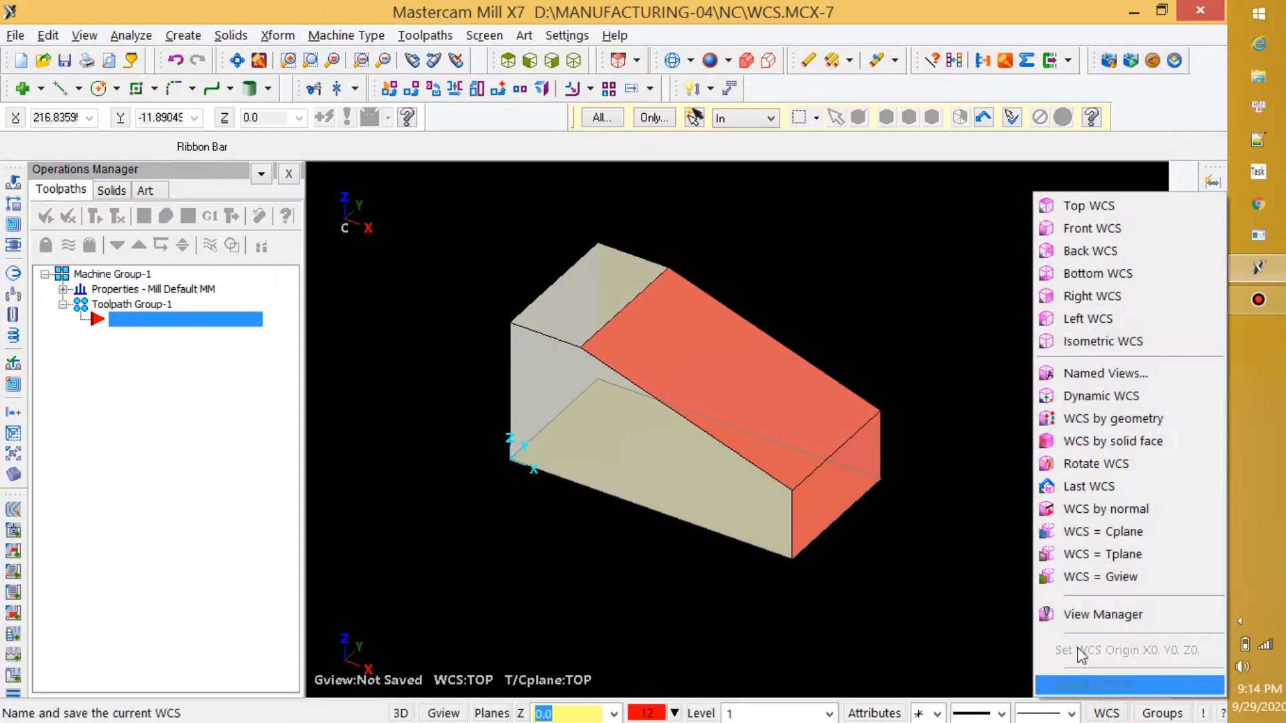
{"action": "left_click", "coordinate": [1107, 398]}
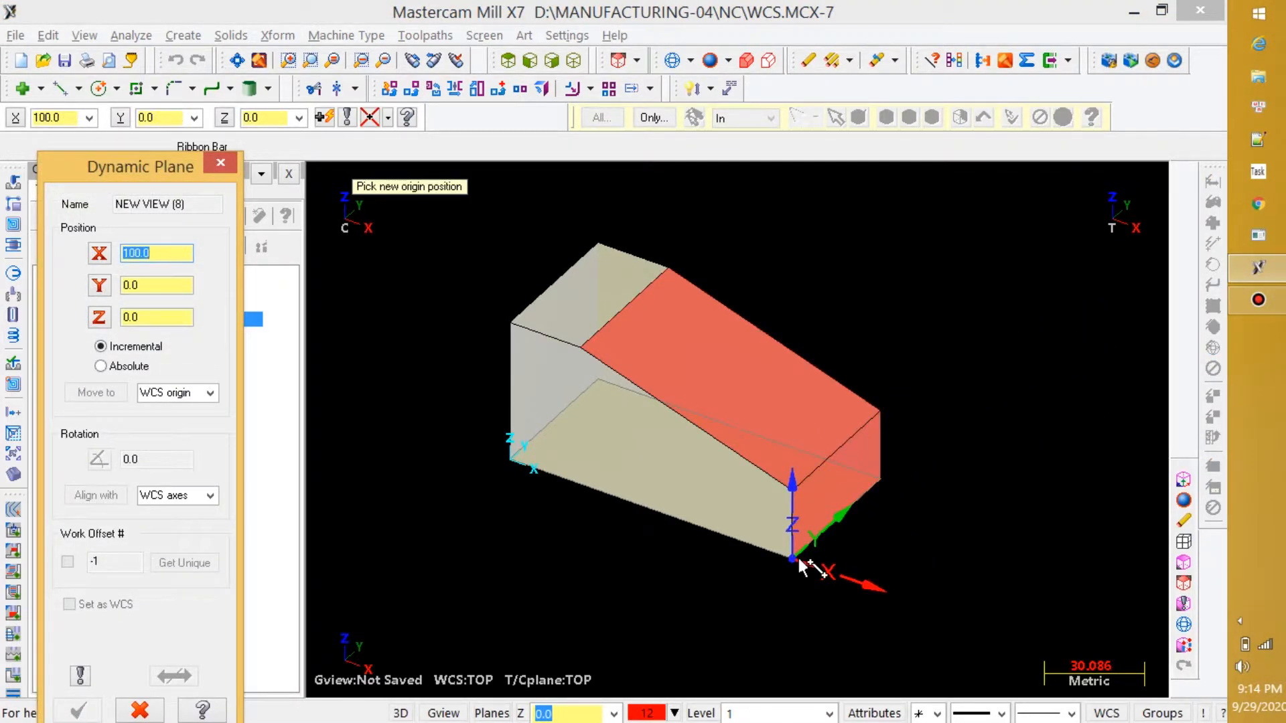
{"action": "left_click", "coordinate": [801, 564]}
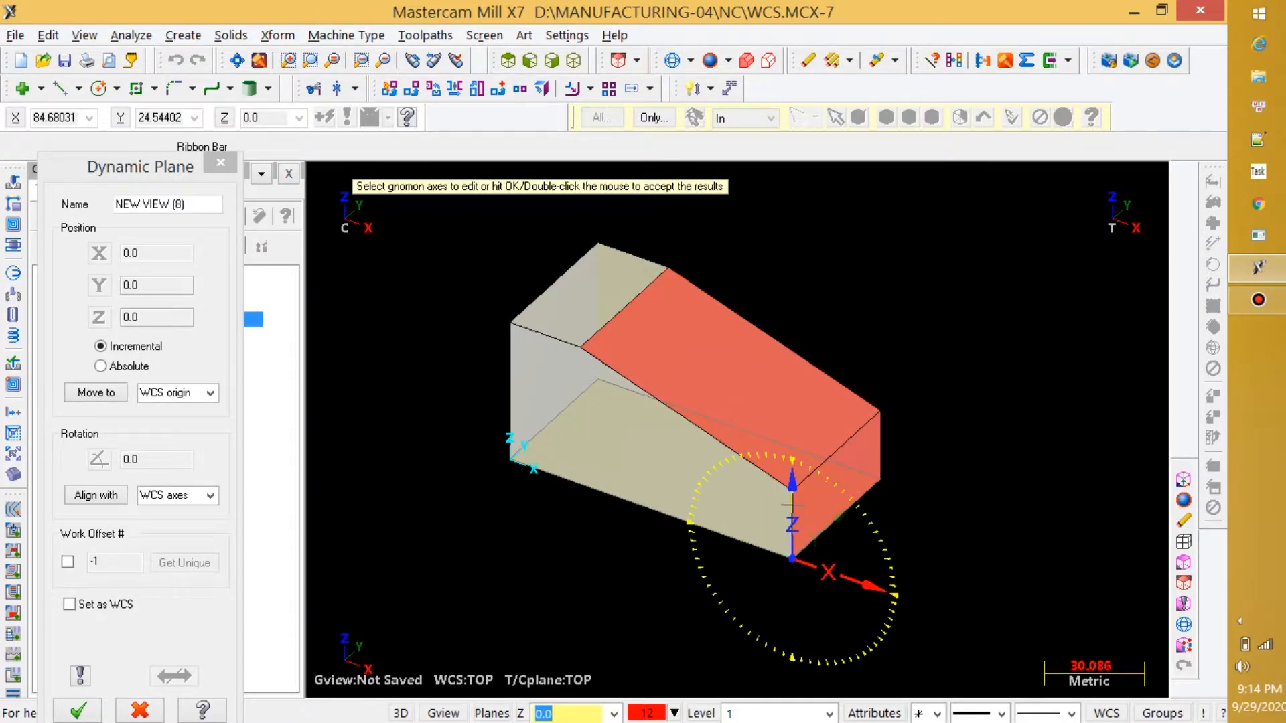
{"action": "left_click", "coordinate": [833, 511]}
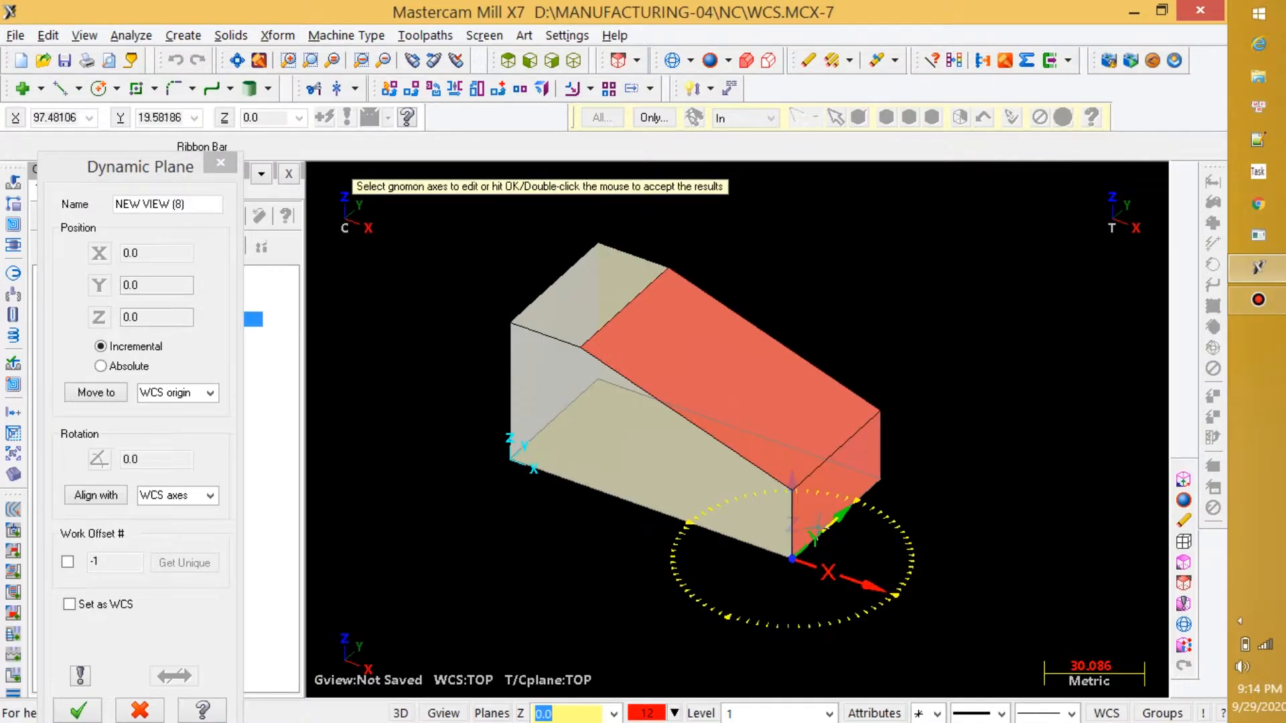
{"action": "left_click", "coordinate": [814, 536]}
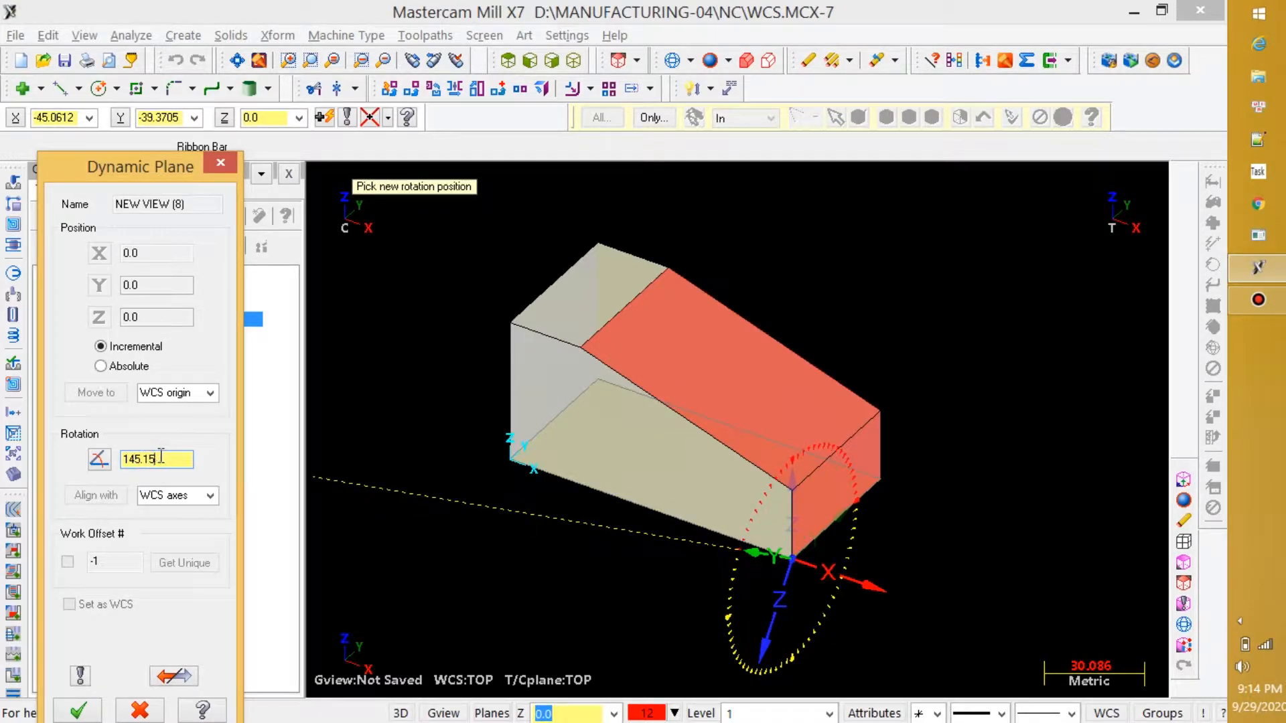
{"action": "key", "text": "Return"}
{"action": "left_click", "coordinate": [78, 710]}
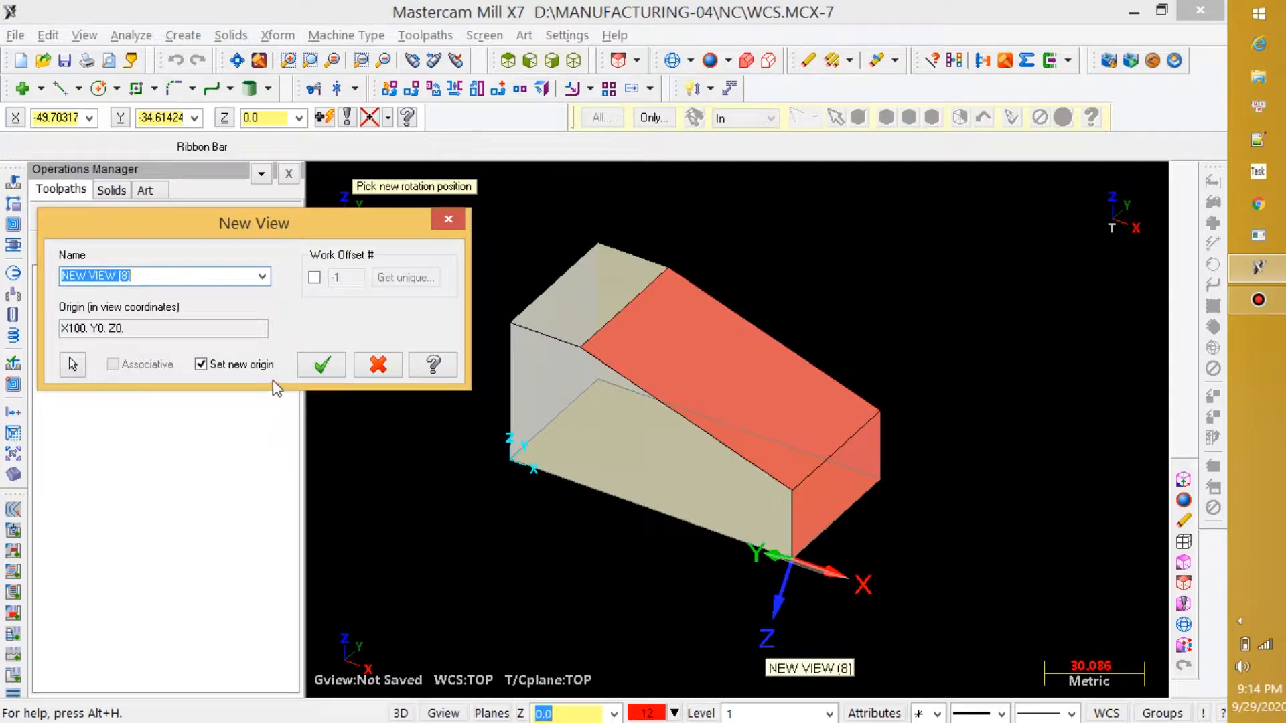
{"action": "left_click", "coordinate": [373, 359]}
Step: Define a dynamic WCS with its origin at the short end's lower front corner, rotated 90 degrees about the X axis
{"action": "scroll", "coordinate": [769, 631], "scroll_direction": "up", "scroll_amount": 1}
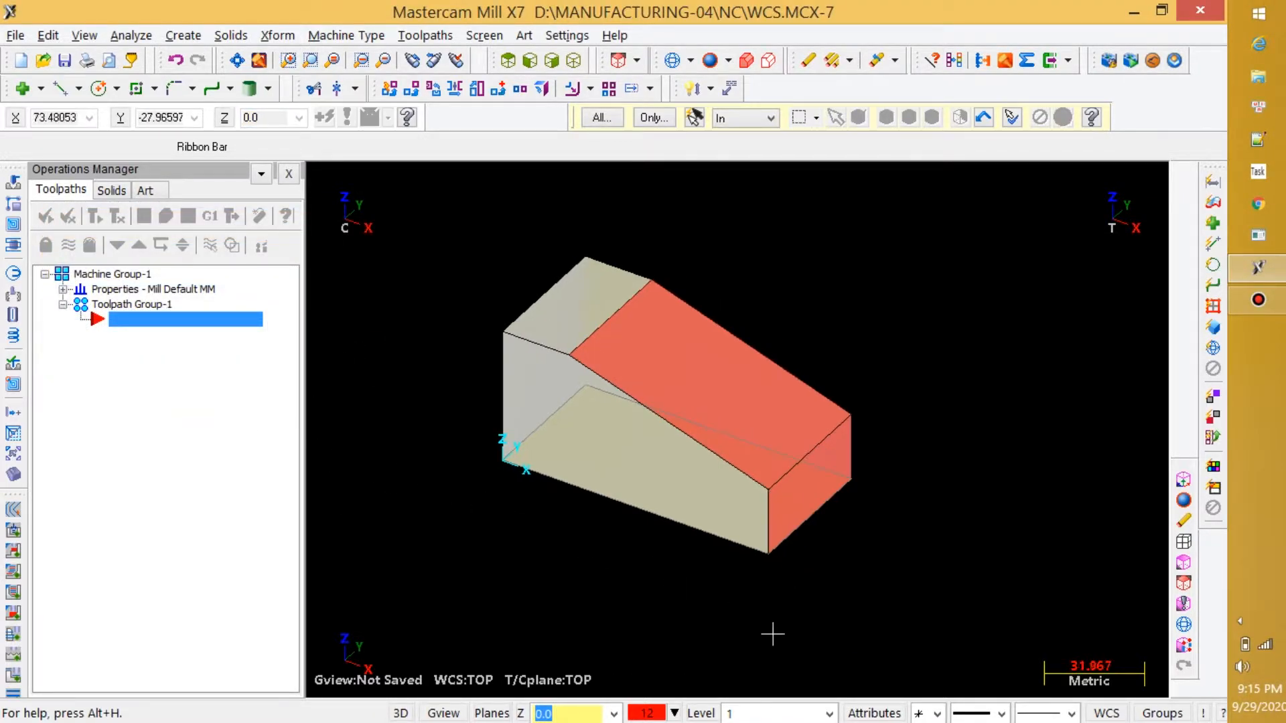
{"action": "scroll", "coordinate": [890, 583], "scroll_direction": "up", "scroll_amount": 1}
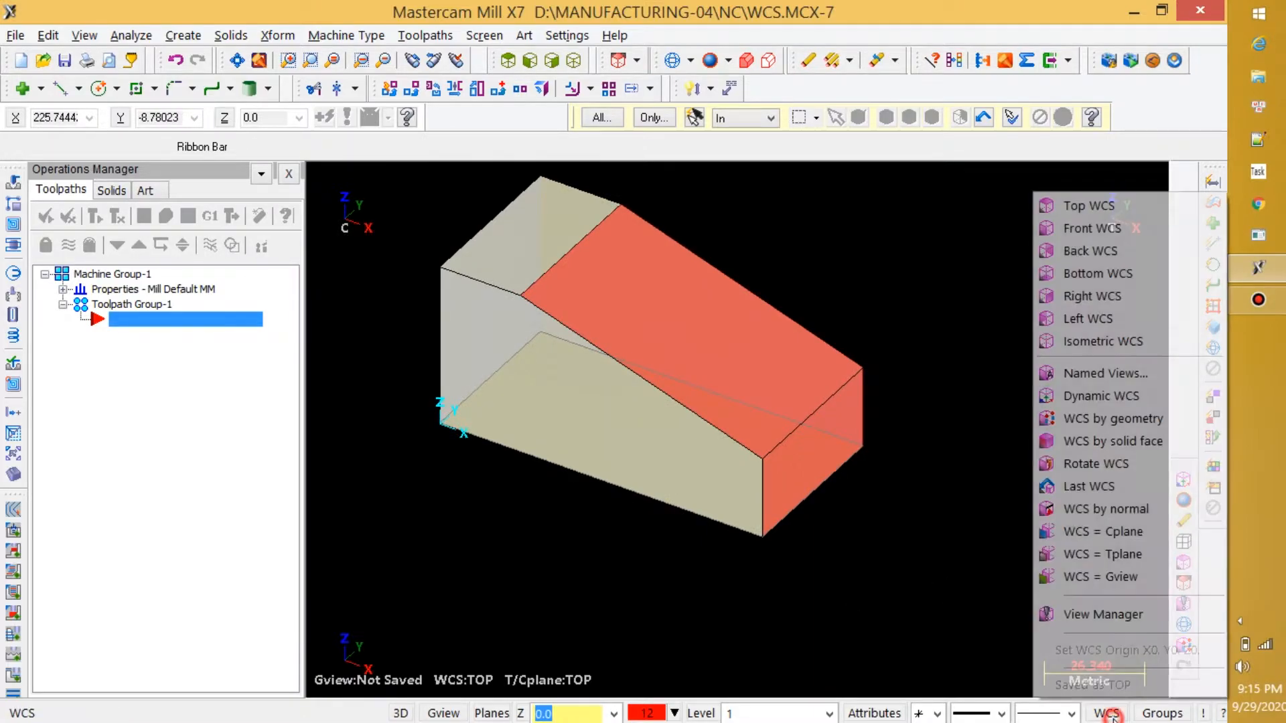
{"action": "left_click", "coordinate": [1106, 714]}
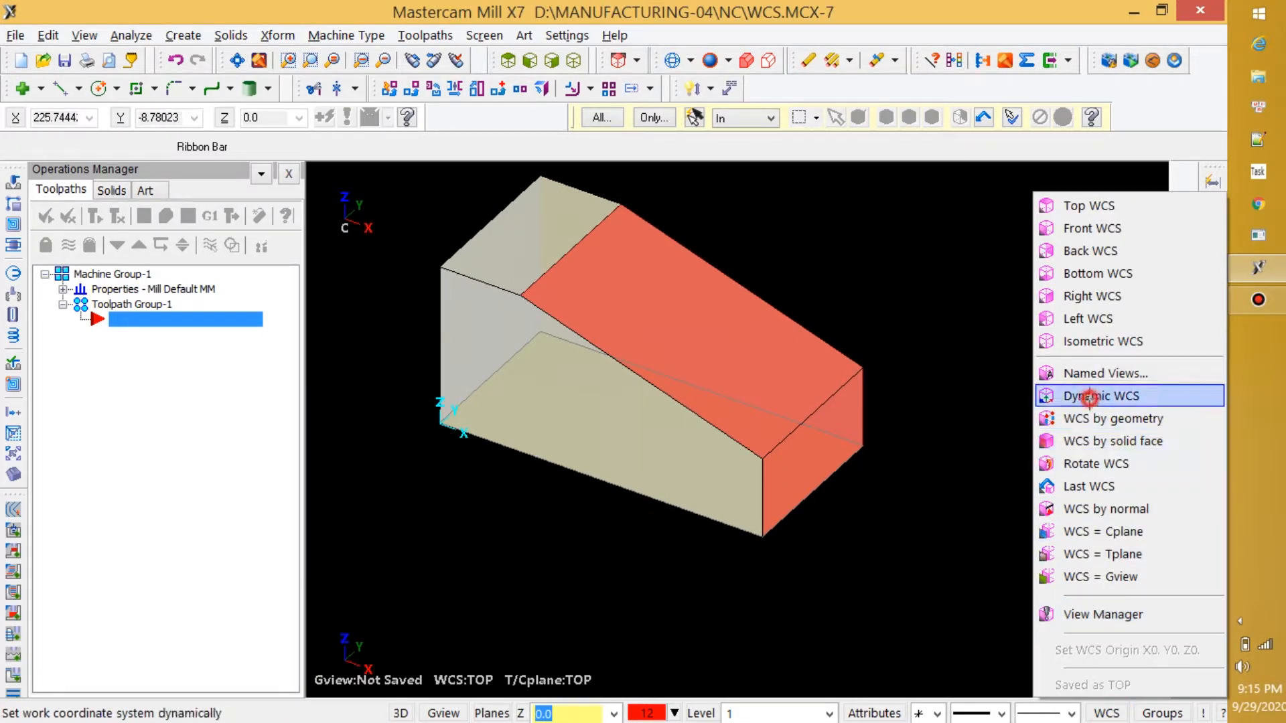
{"action": "left_click", "coordinate": [1101, 396]}
{"action": "left_click", "coordinate": [766, 536]}
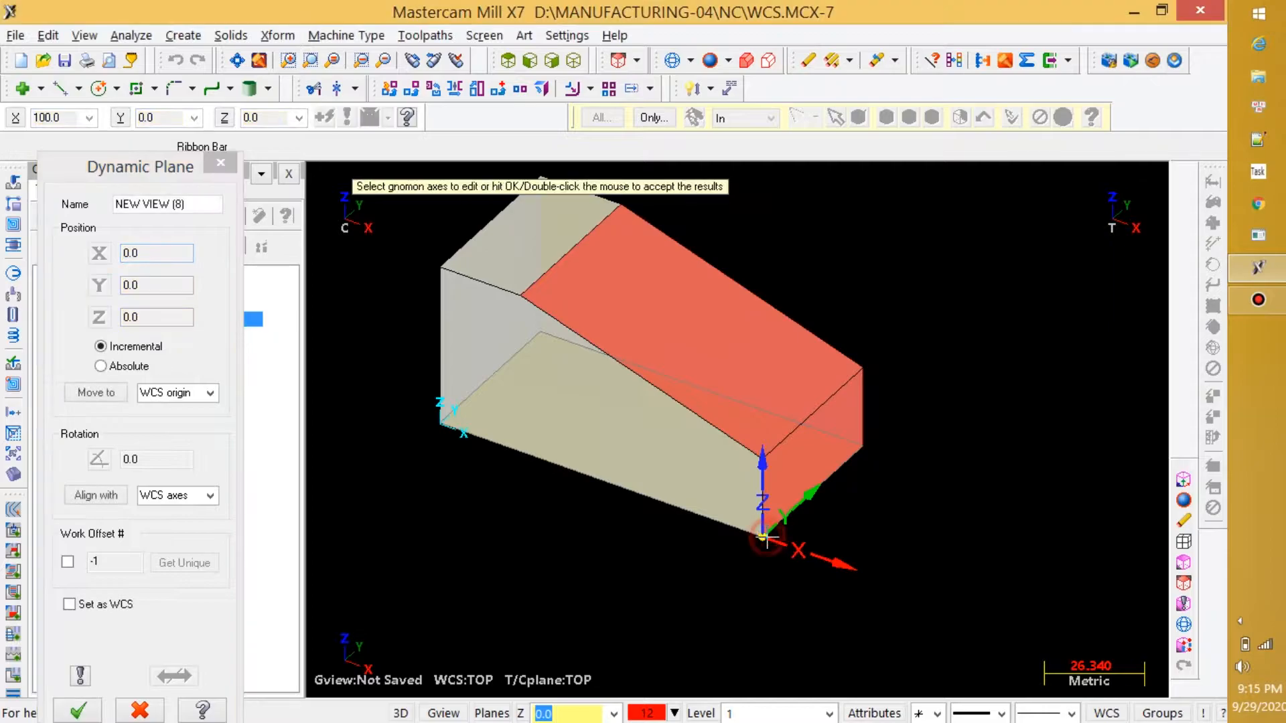
{"action": "left_click", "coordinate": [785, 515]}
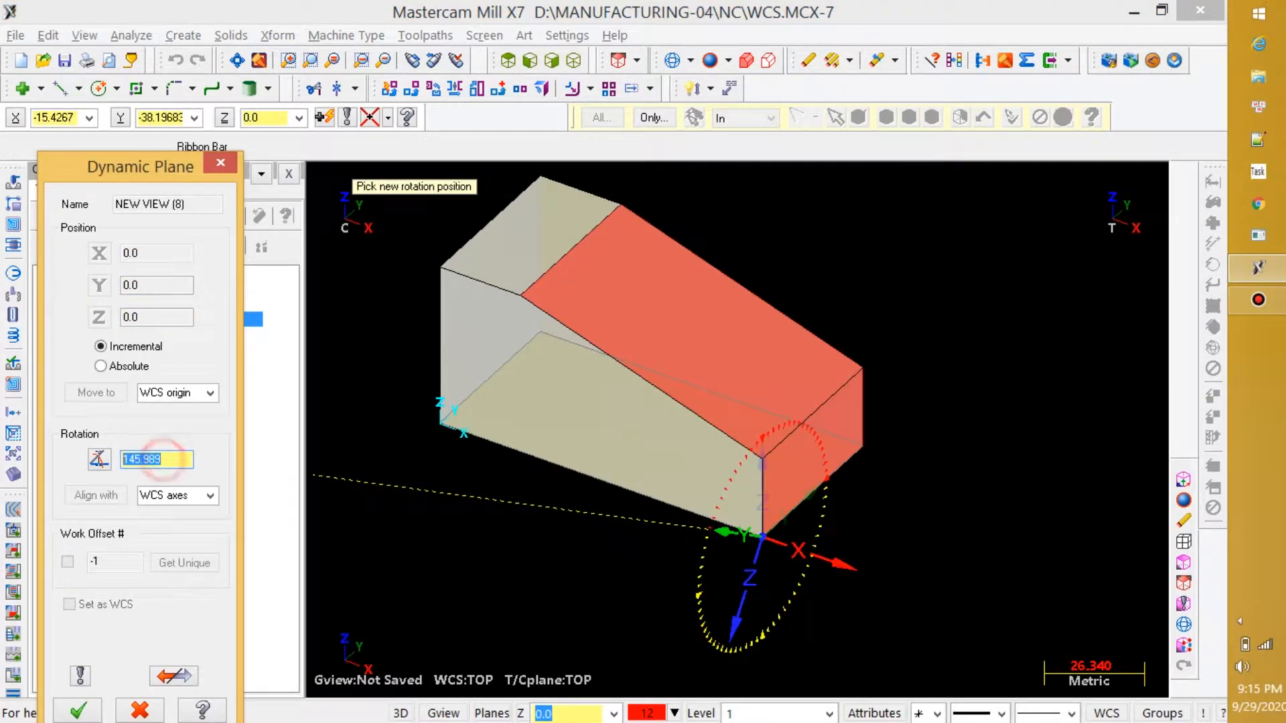
{"action": "type", "text": "90"}
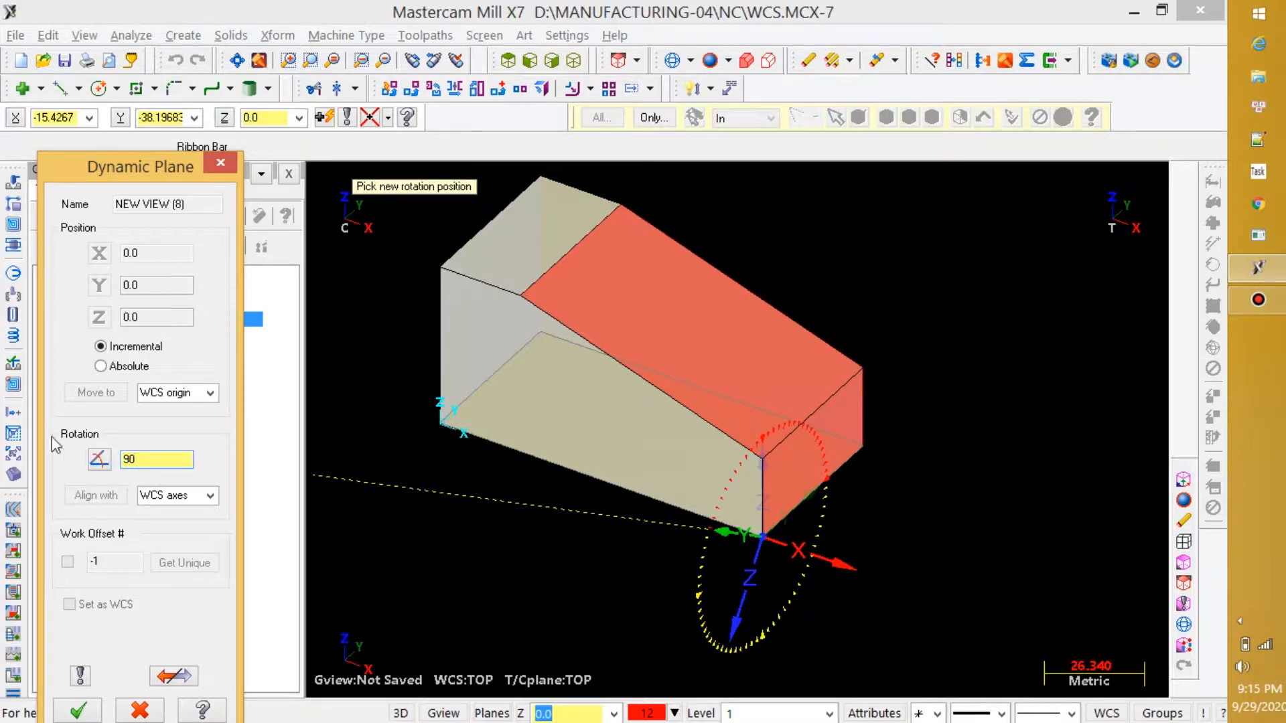
{"action": "left_click", "coordinate": [76, 711]}
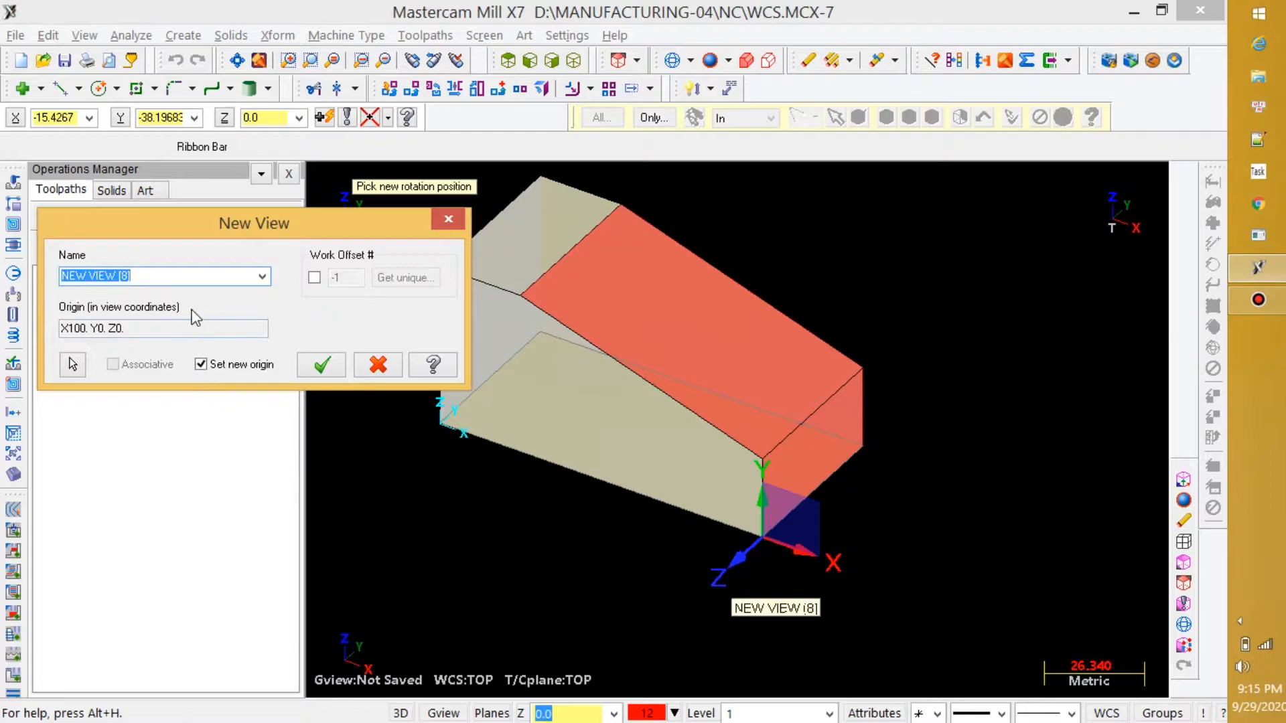
Step: Name the new WCS view MAT_DAU, save it with the new origin, and inspect its axes at the corner
{"action": "type", "text": "MAT_DAU"}
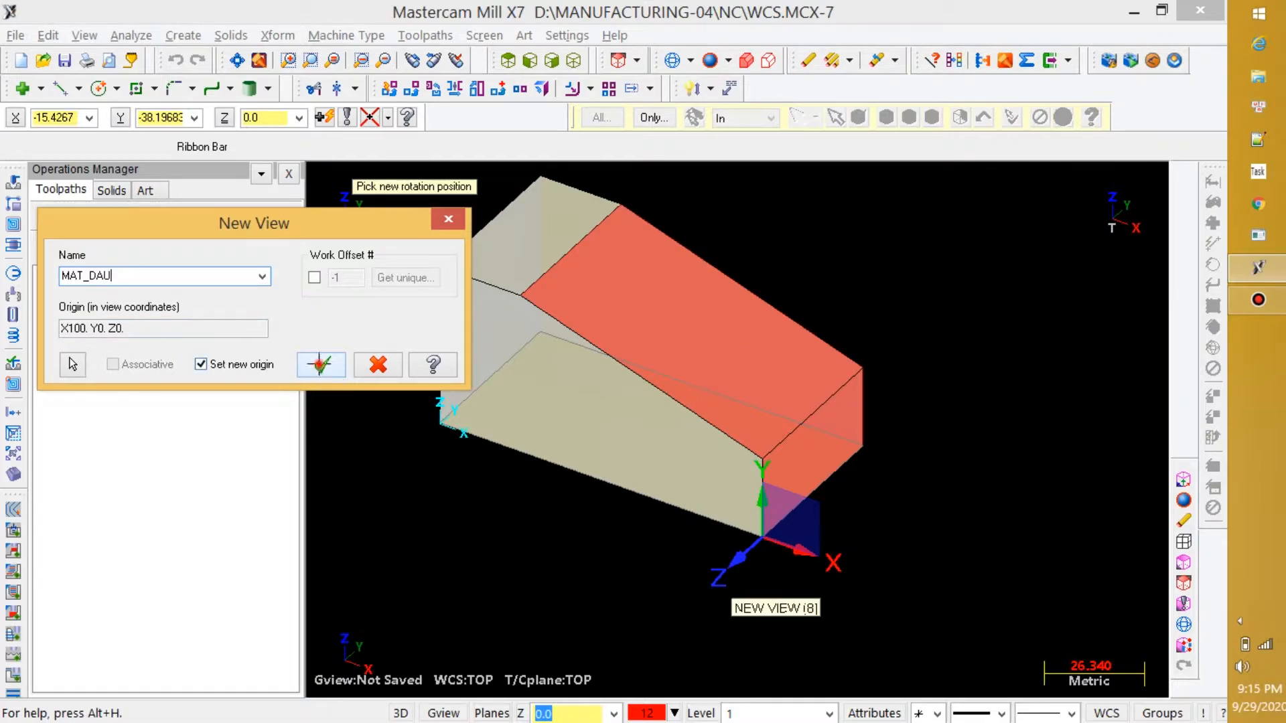
{"action": "left_click", "coordinate": [322, 365]}
{"action": "scroll", "coordinate": [775, 580], "scroll_direction": "up", "scroll_amount": 5}
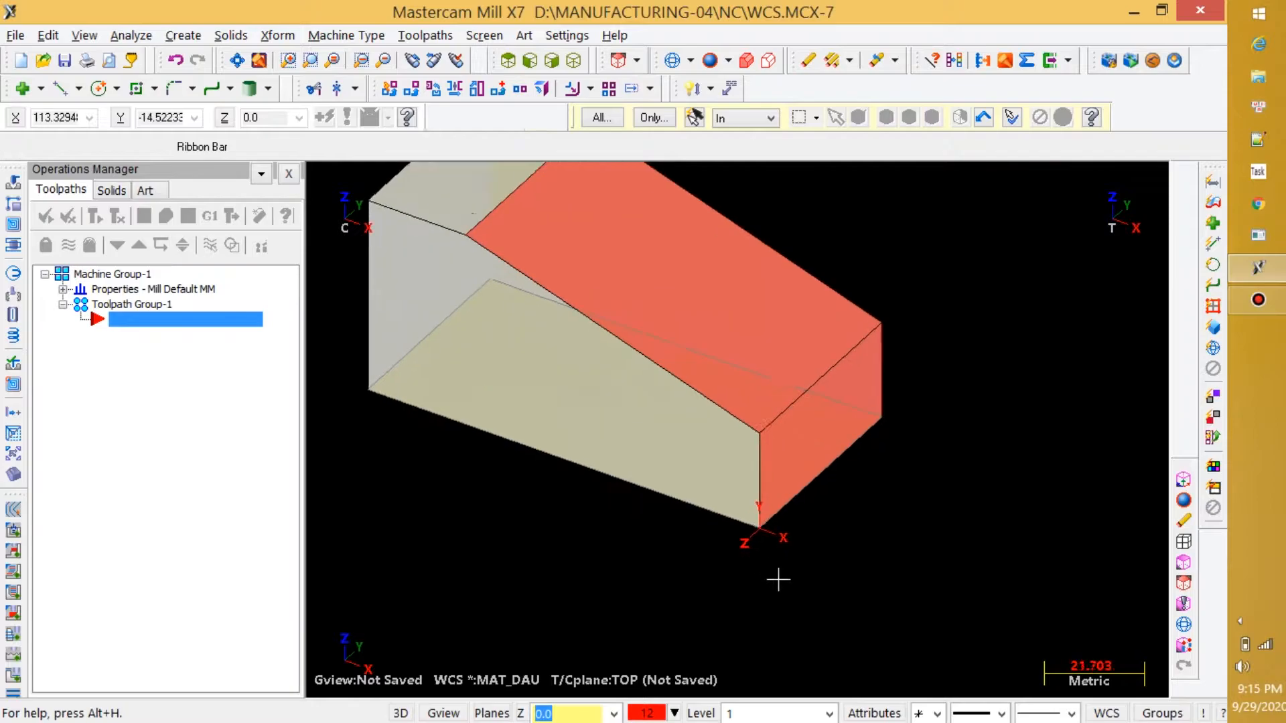
{"action": "scroll", "coordinate": [789, 546], "scroll_direction": "up", "scroll_amount": 2}
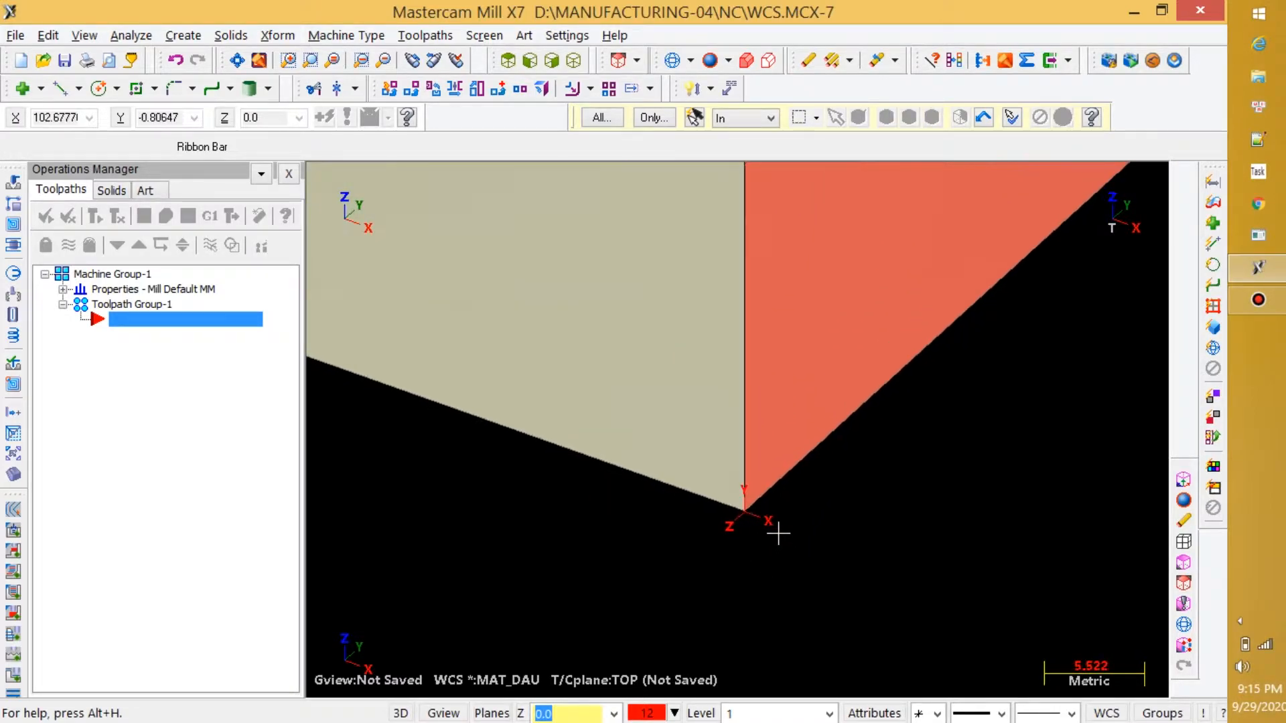
Step: Rotate the current WCS 90 degrees about the Y axis at the short end's lower front corner
{"action": "scroll", "coordinate": [739, 521], "scroll_direction": "up", "scroll_amount": 1}
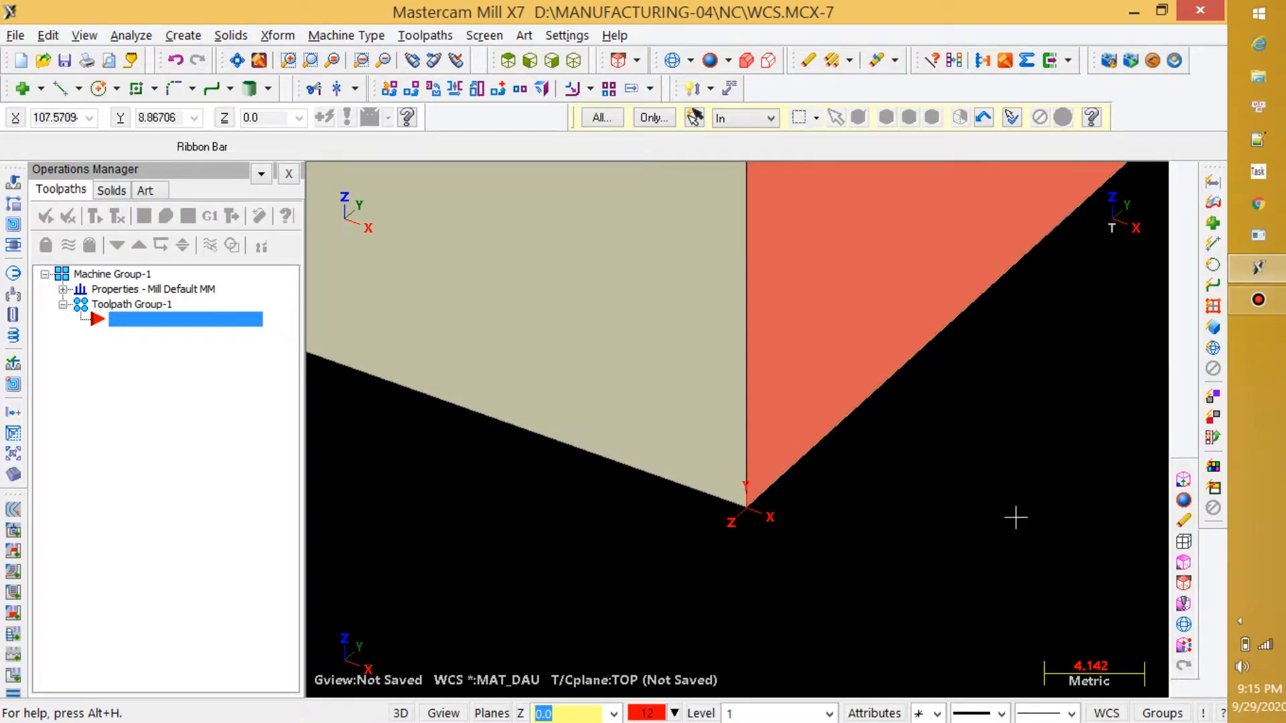
{"action": "left_click", "coordinate": [1107, 713]}
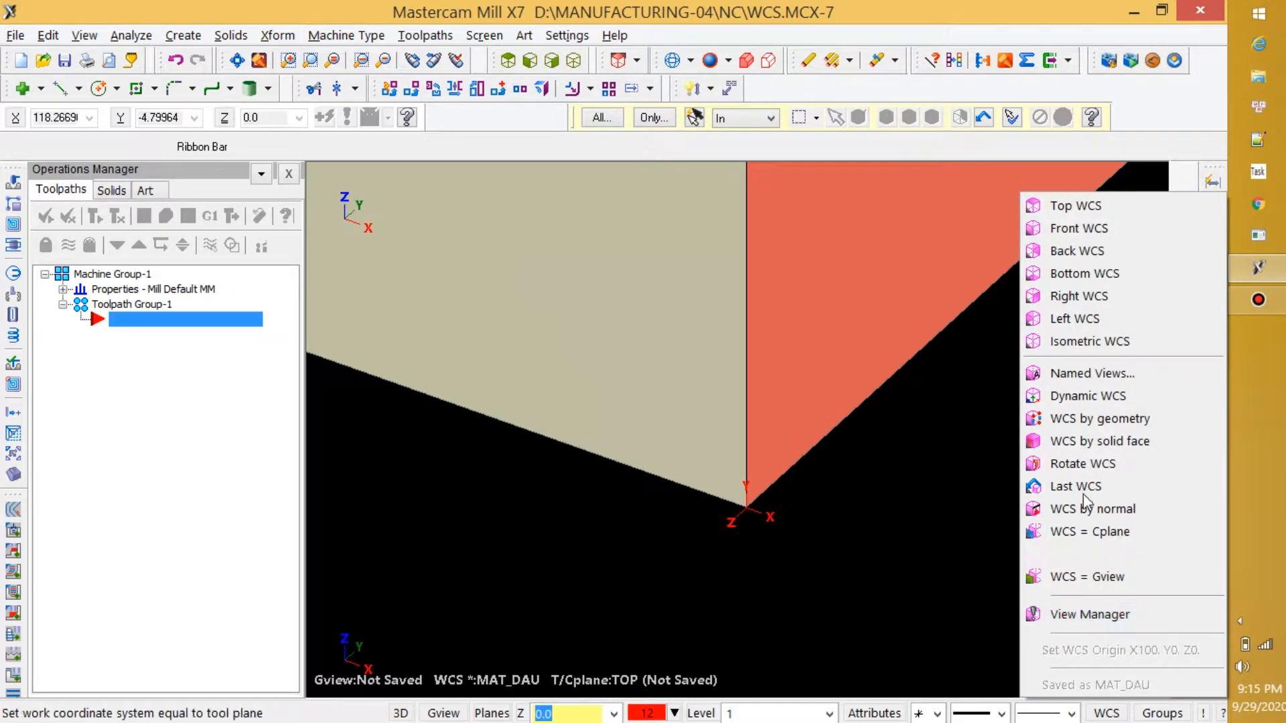
{"action": "left_click", "coordinate": [1075, 464]}
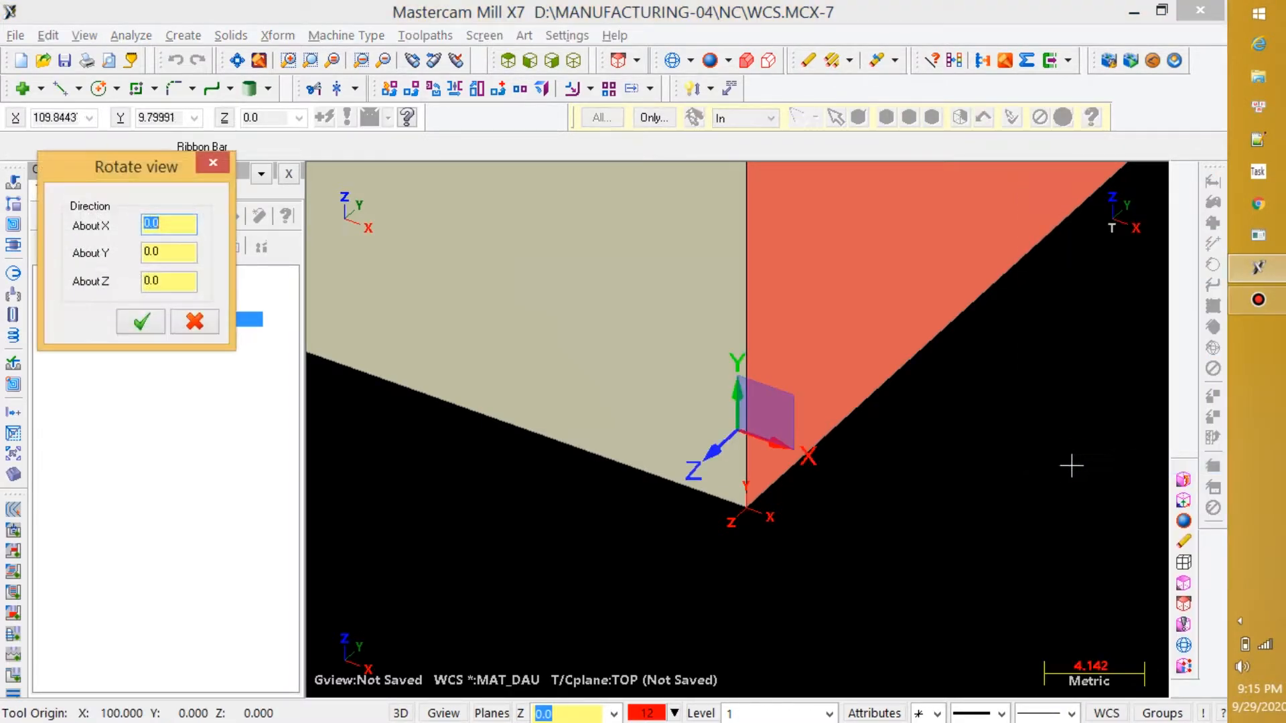
{"action": "double_click", "coordinate": [164, 252]}
{"action": "type", "text": "90"}
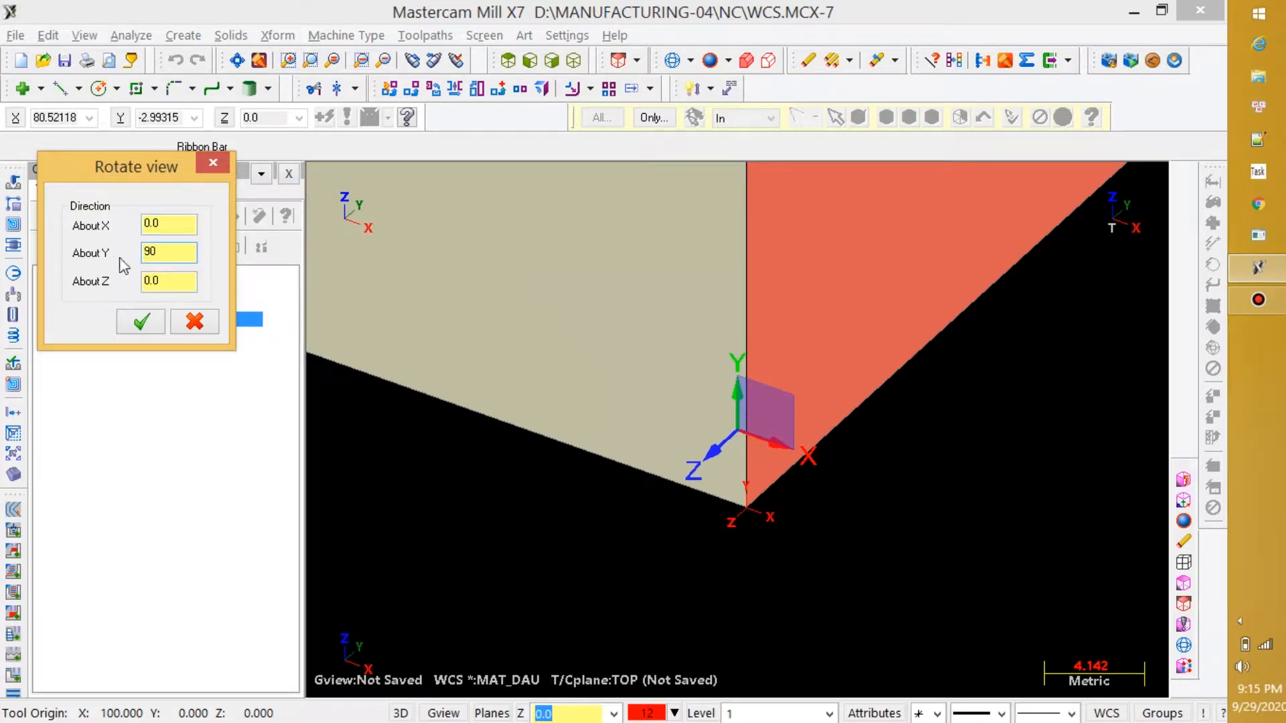
{"action": "left_click", "coordinate": [148, 323]}
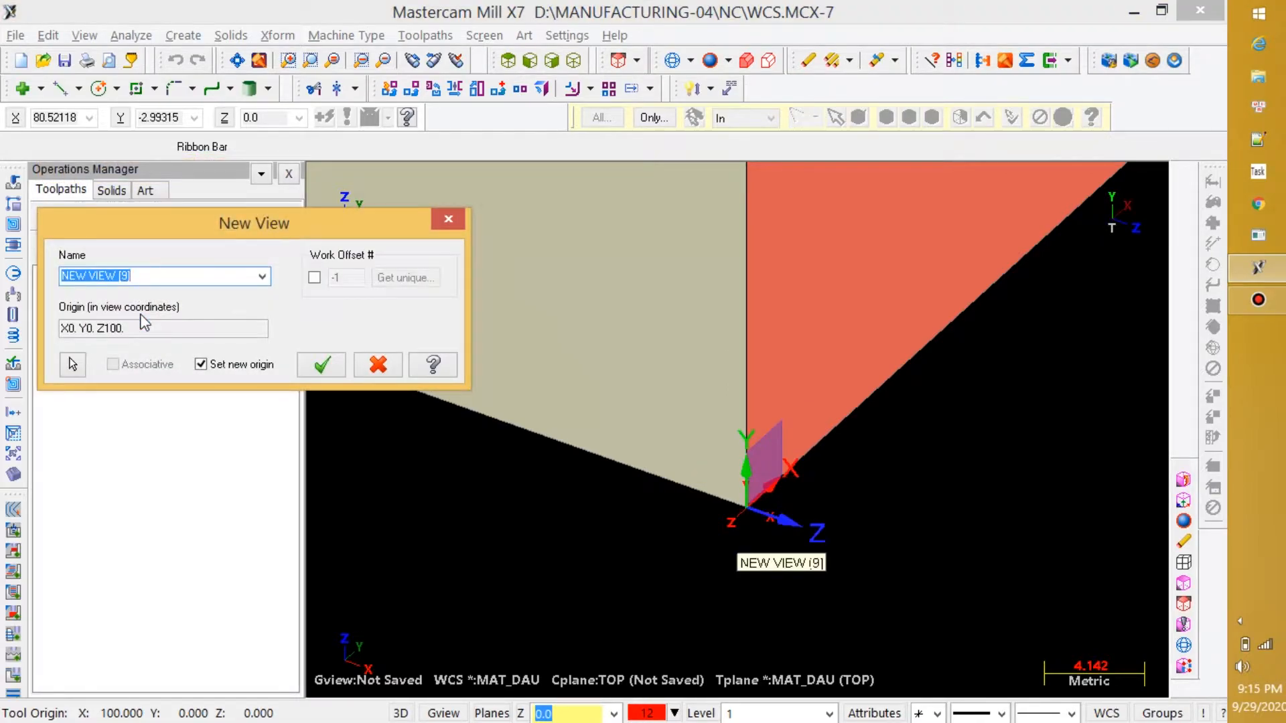
Step: Try to name the rotated view MAT_DAU, and save it as NEW VIEW [9] with the new origin set
{"action": "left_click", "coordinate": [262, 276]}
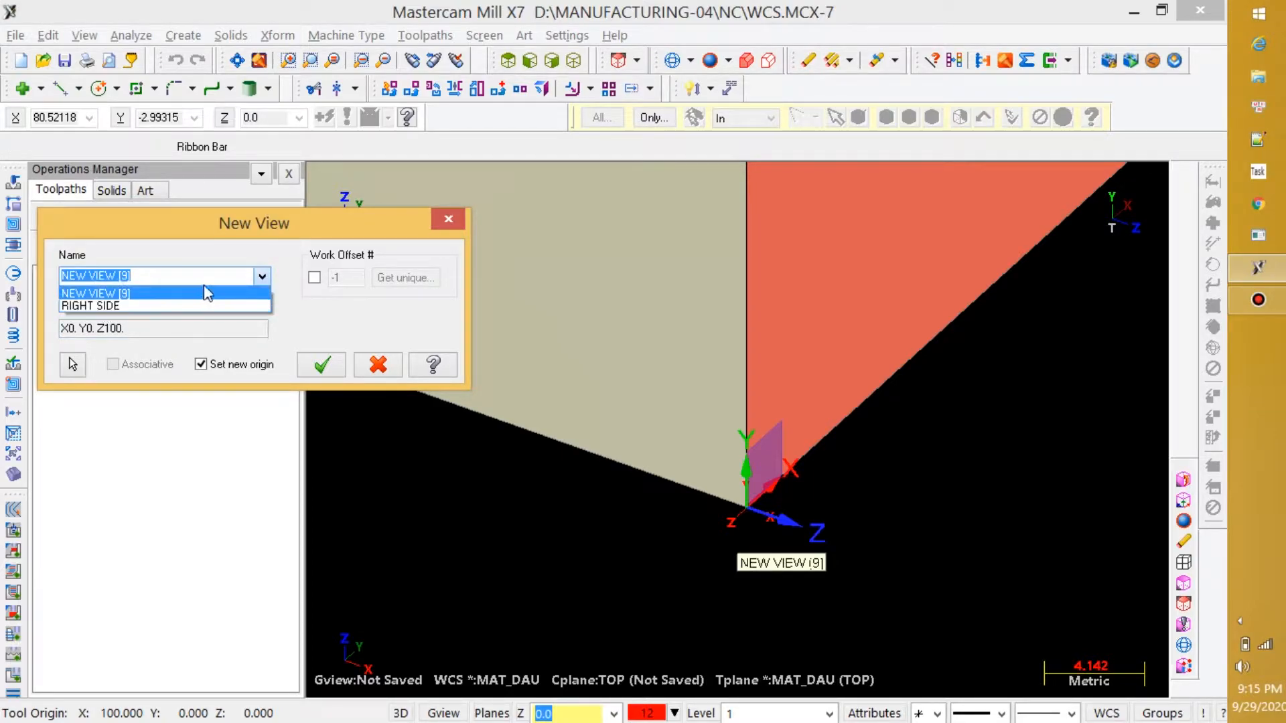
{"action": "left_click", "coordinate": [262, 280]}
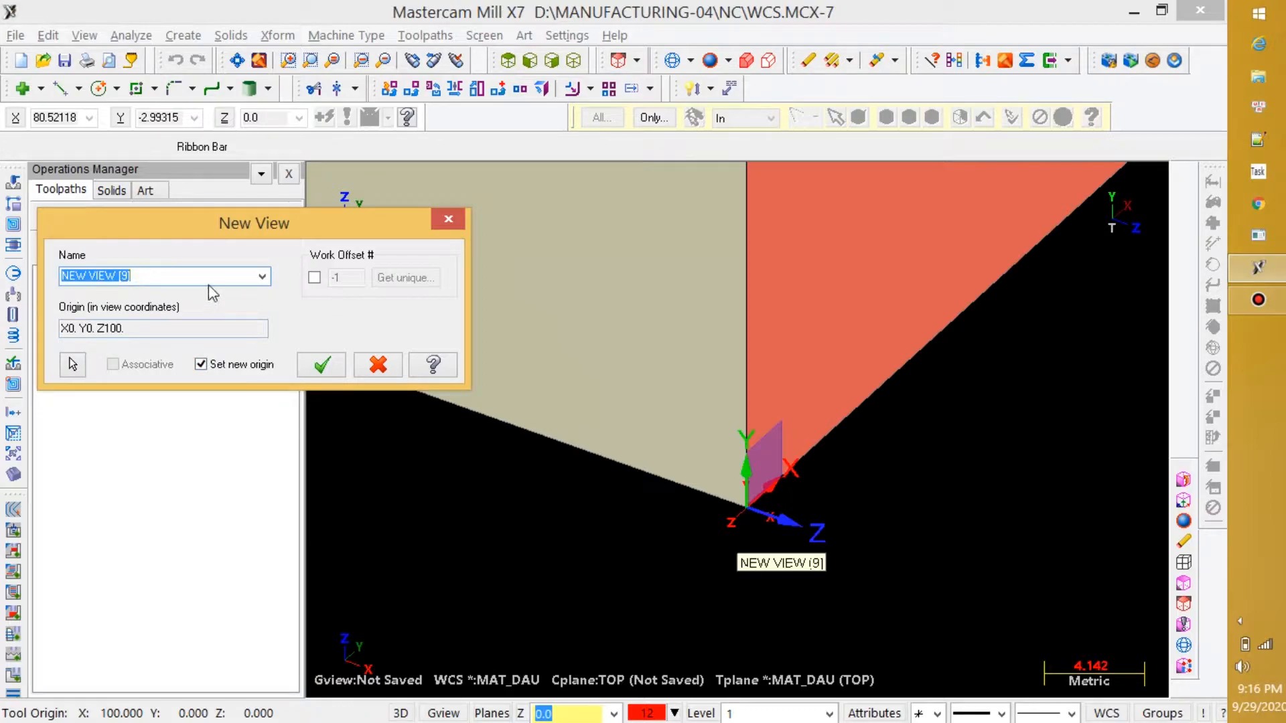
{"action": "type", "text": "MAT_DAU"}
{"action": "left_click", "coordinate": [321, 364]}
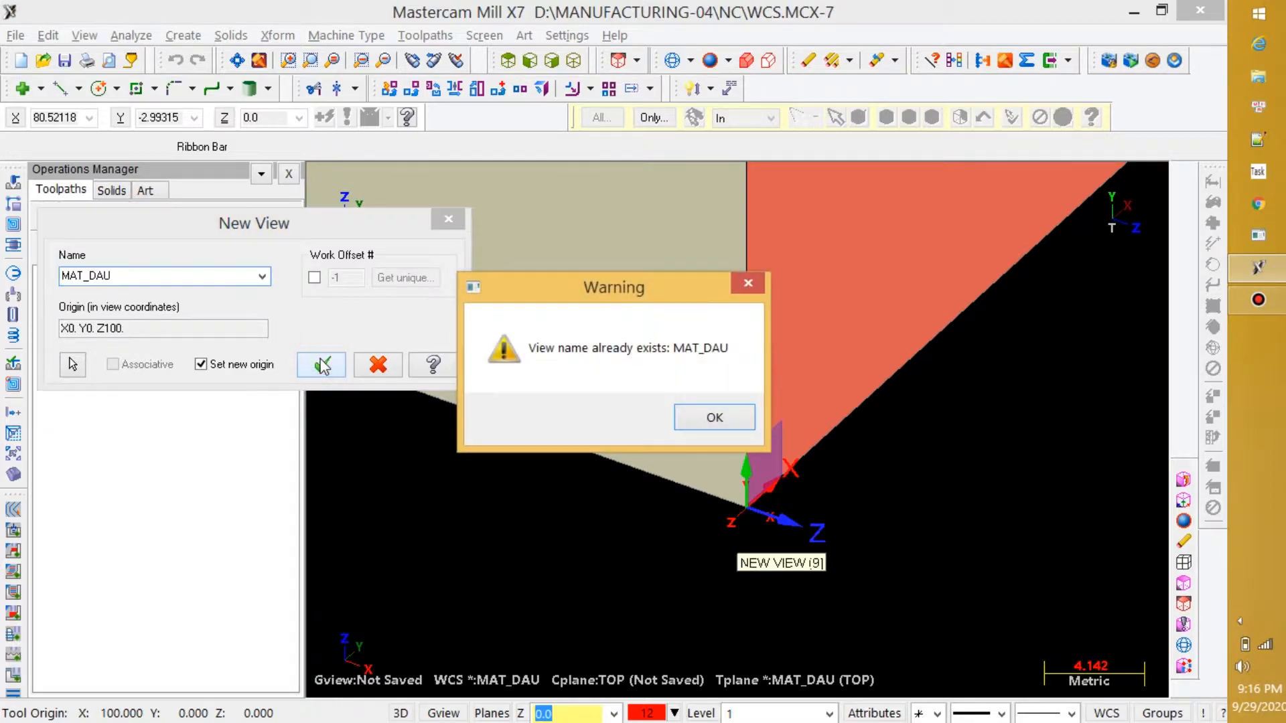
{"action": "left_click", "coordinate": [704, 418]}
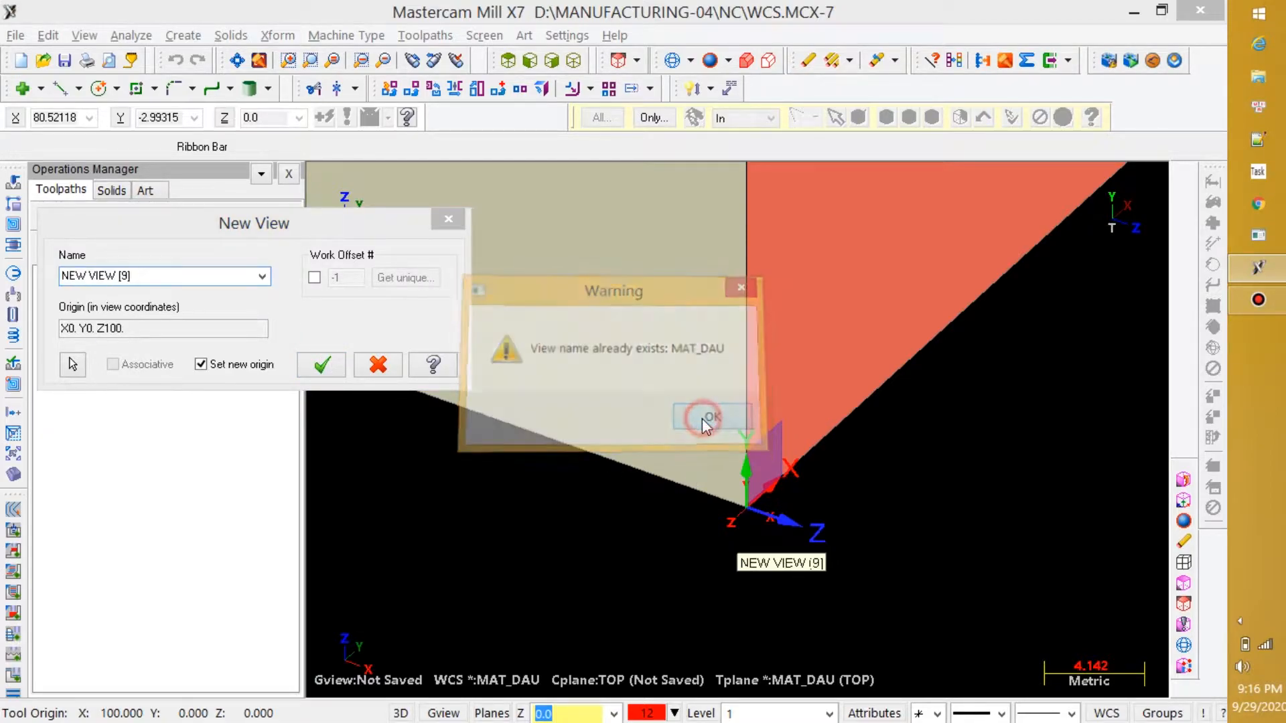
{"action": "left_click", "coordinate": [320, 365]}
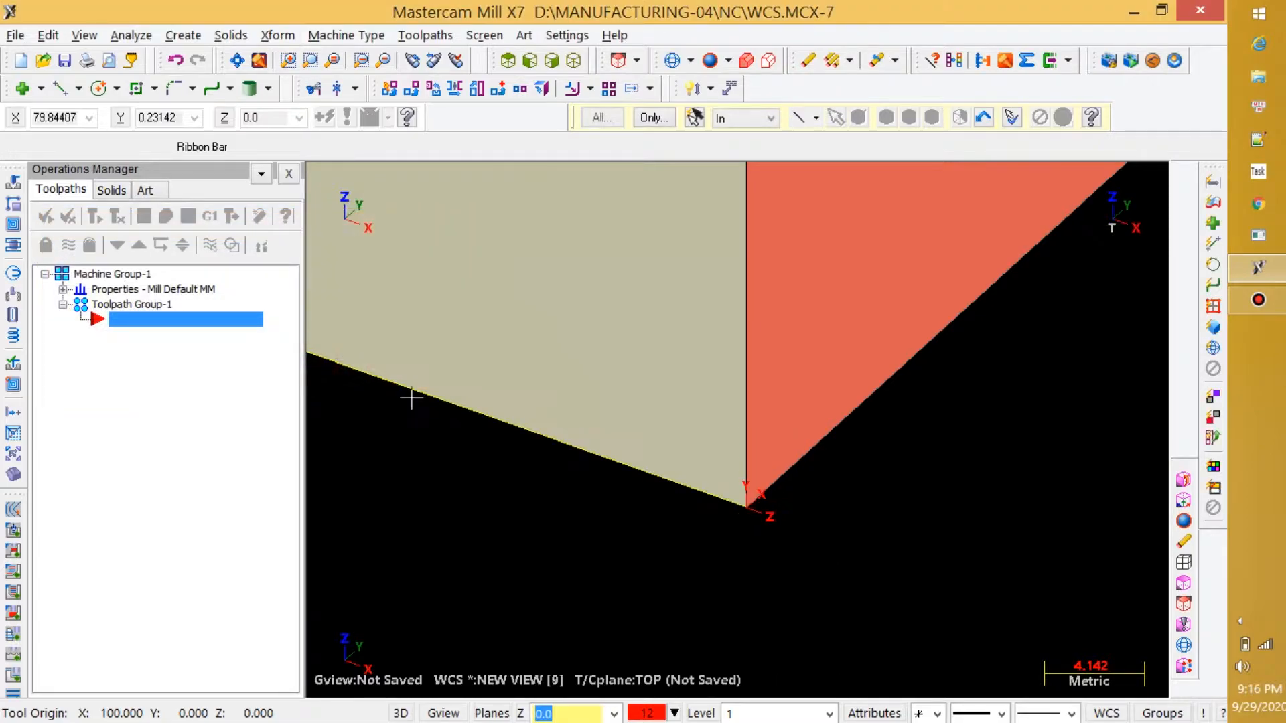
{"action": "scroll", "coordinate": [762, 536], "scroll_direction": "up", "scroll_amount": 5}
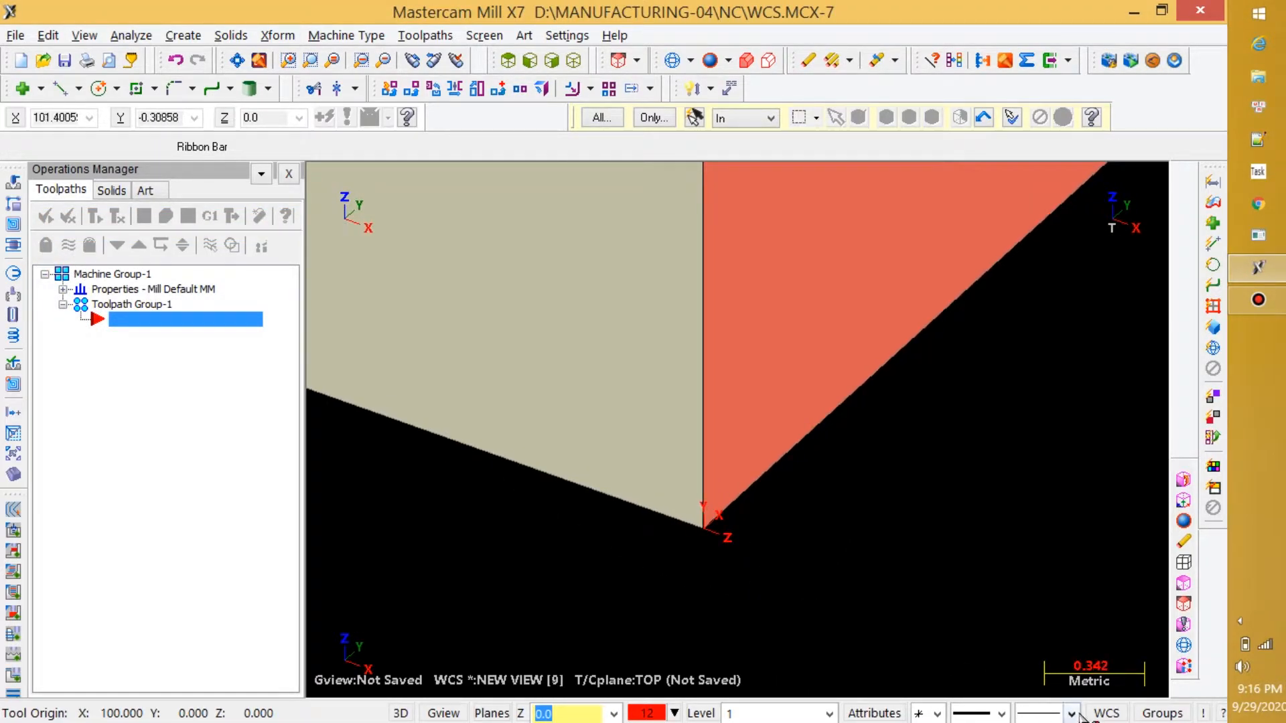
Step: Delete the earlier MAT_DAU view in the View Manager
{"action": "left_click", "coordinate": [1106, 713]}
{"action": "left_click", "coordinate": [1077, 615]}
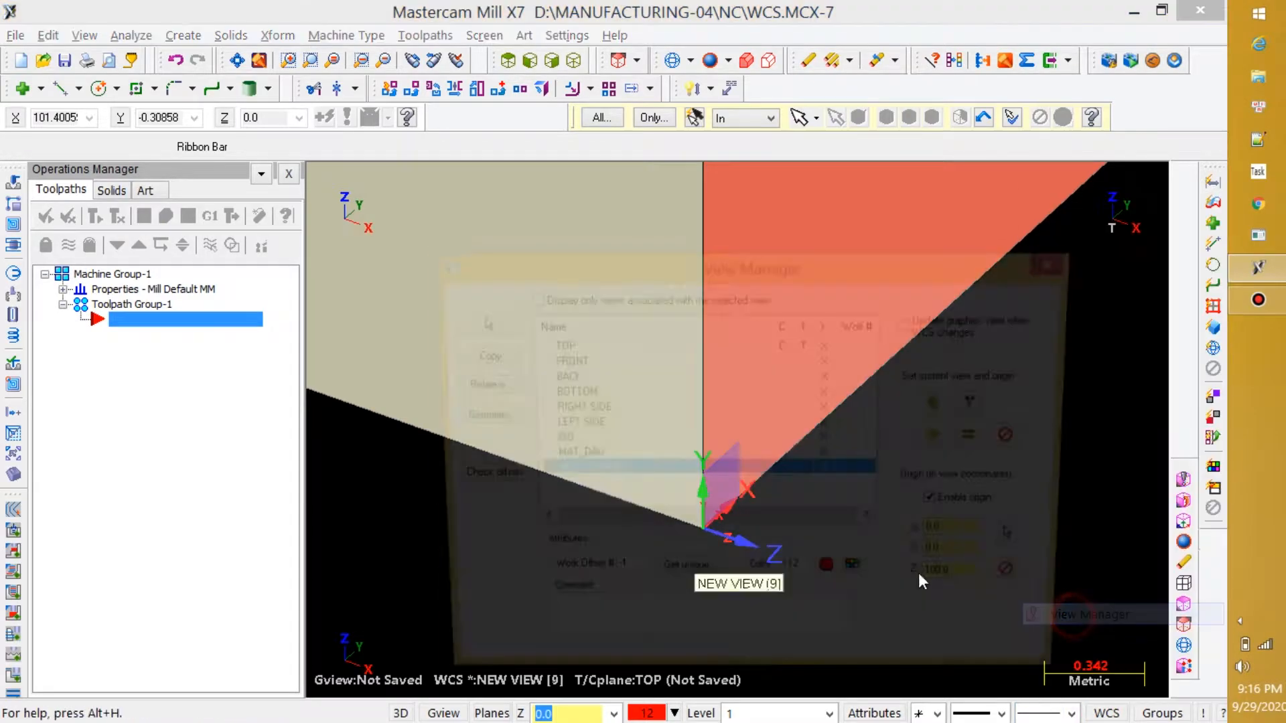
{"action": "left_click", "coordinate": [537, 458]}
{"action": "key", "text": "Delete"}
Step: Rename the NEW VIEW [9] view to MAT_DAU and accept the View Manager changes
{"action": "left_click", "coordinate": [624, 461]}
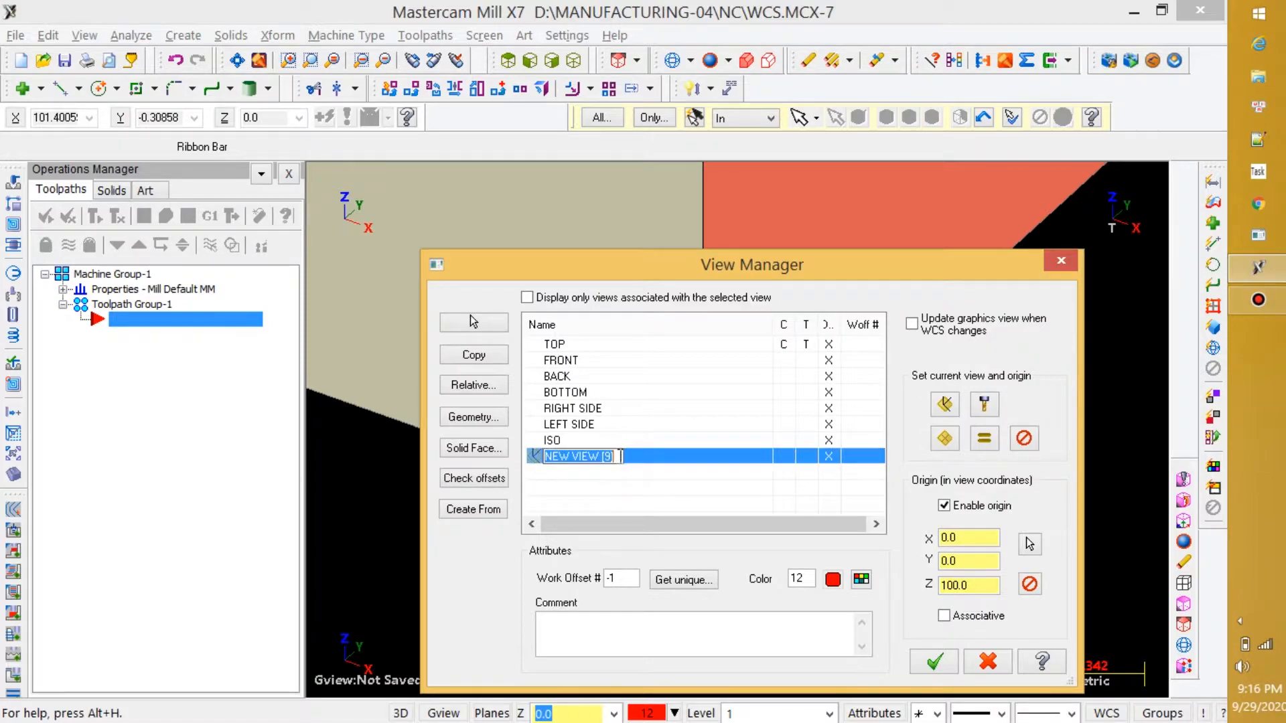
{"action": "right_click", "coordinate": [620, 457]}
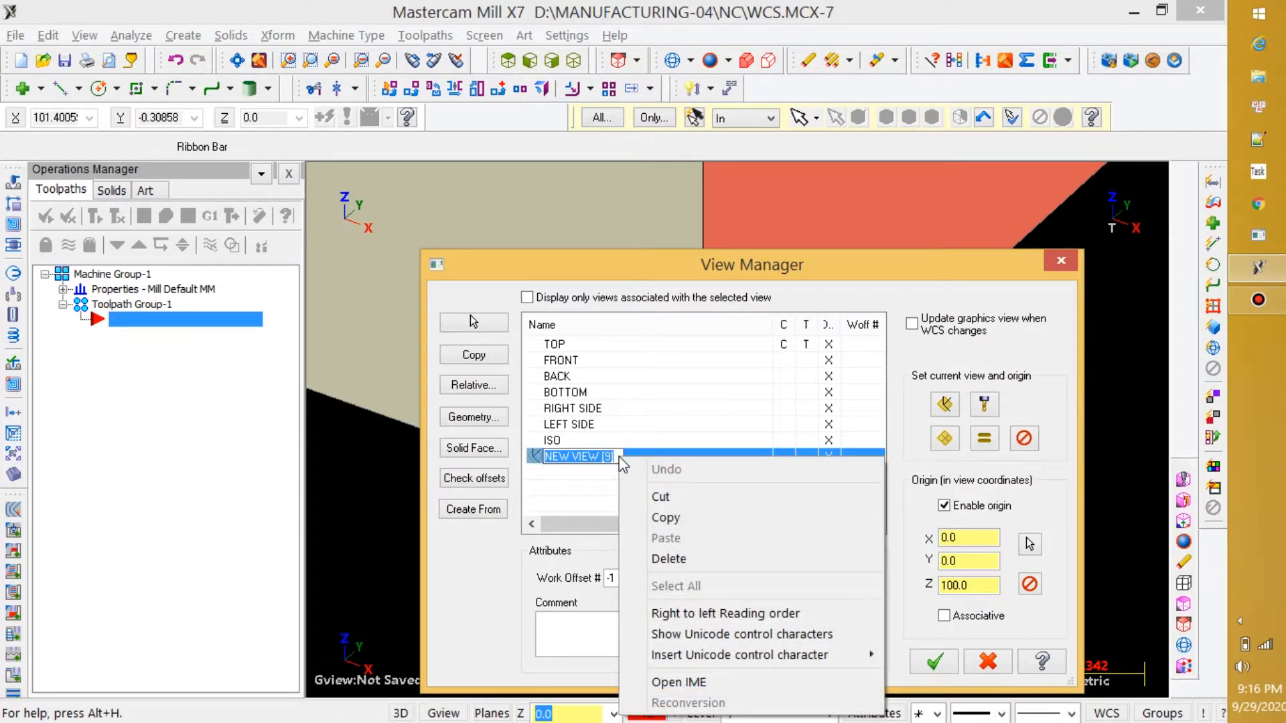
{"action": "left_click", "coordinate": [589, 458]}
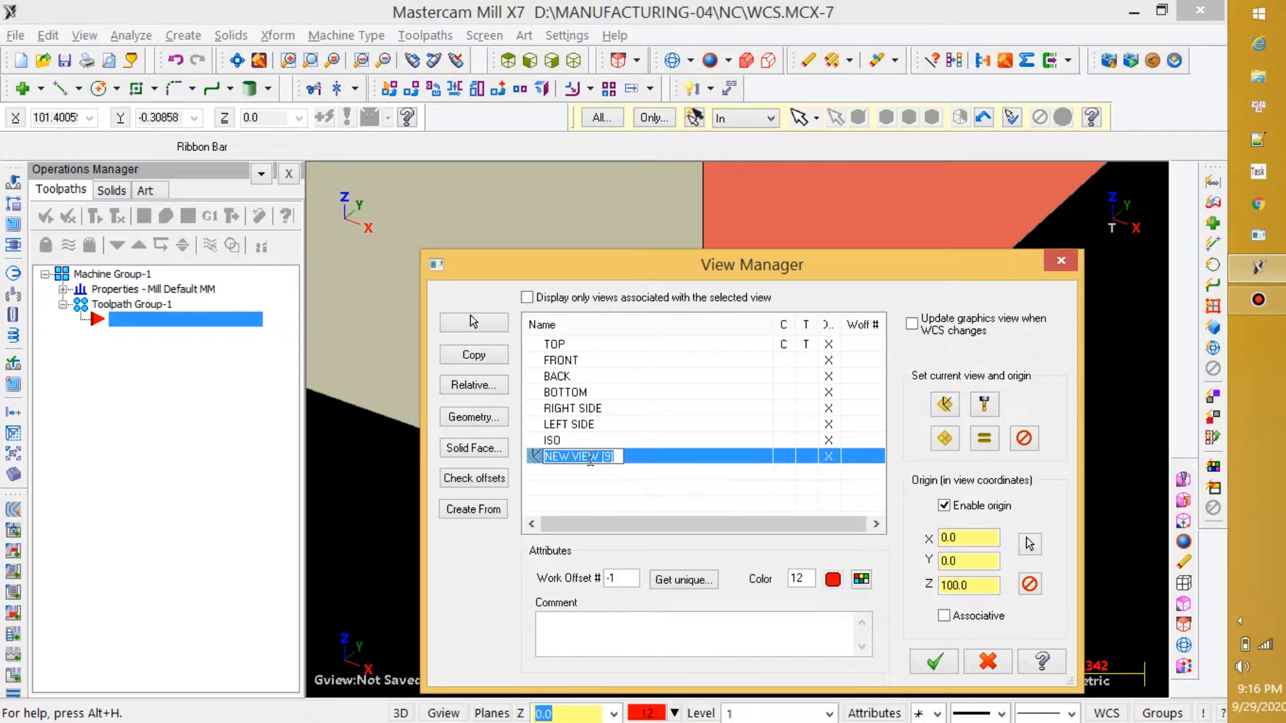
{"action": "type", "text": "MAT_DAU"}
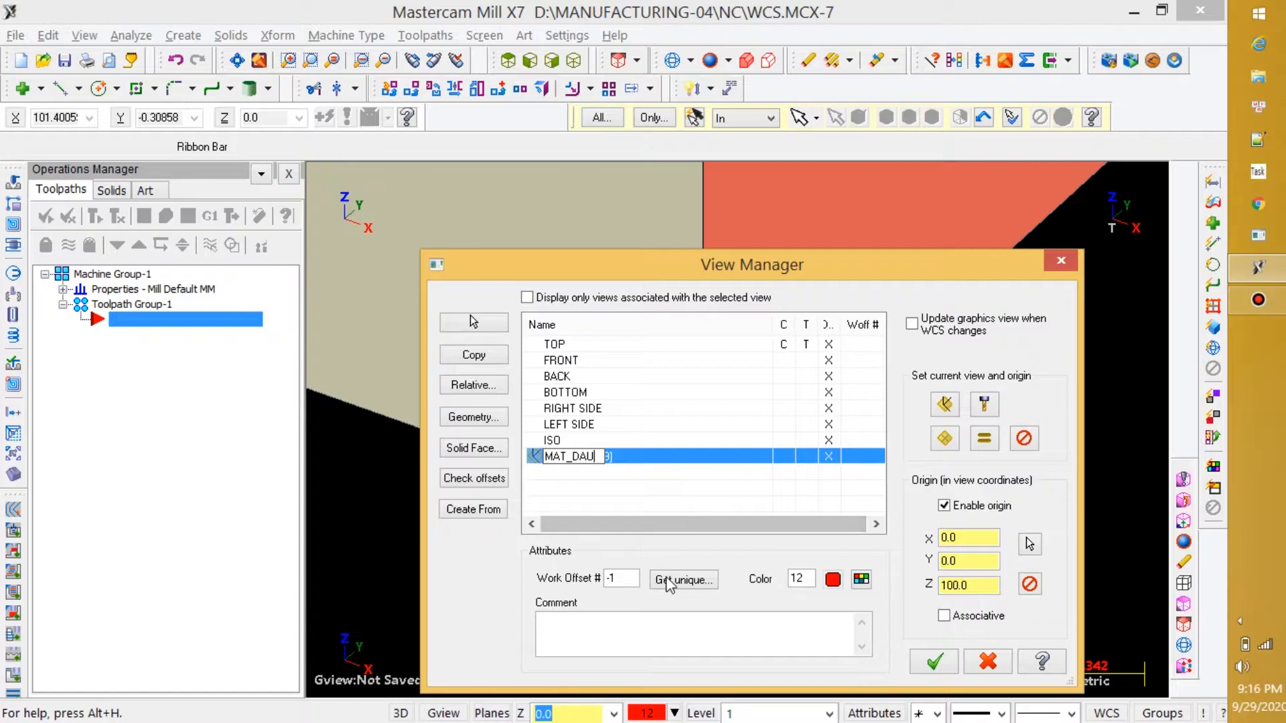
{"action": "key", "text": "Return"}
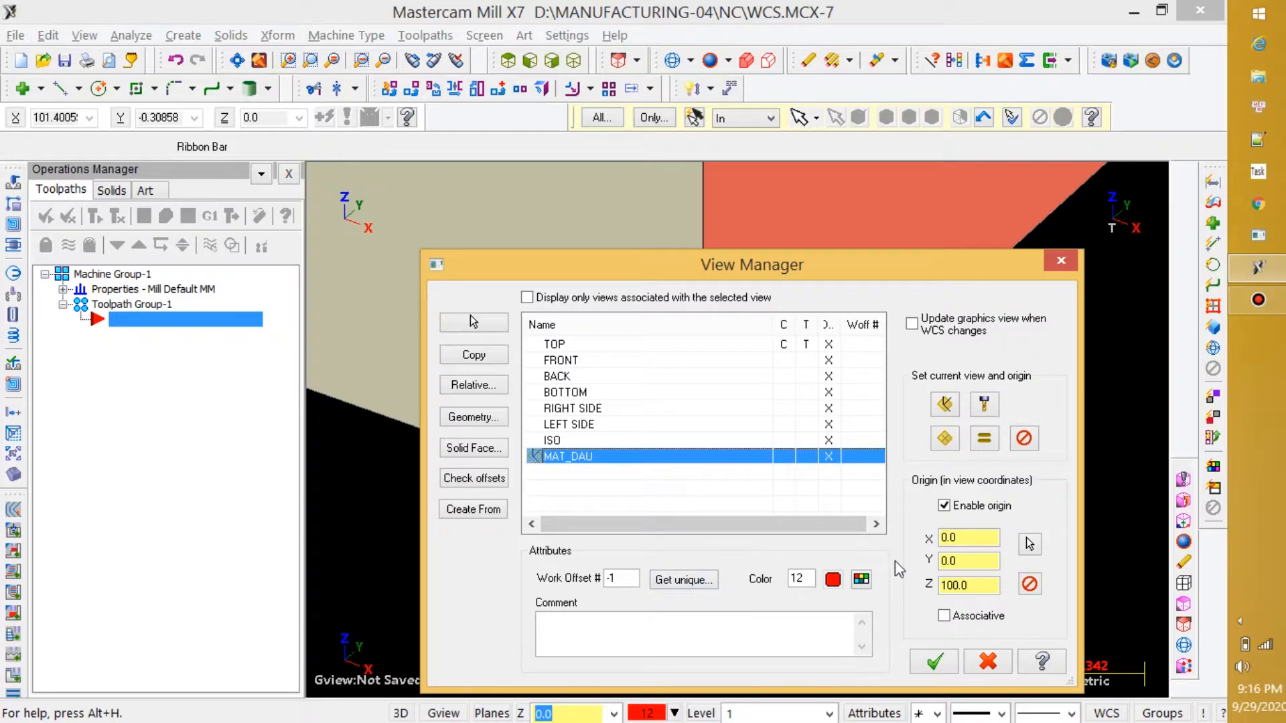
{"action": "key", "text": "F9"}
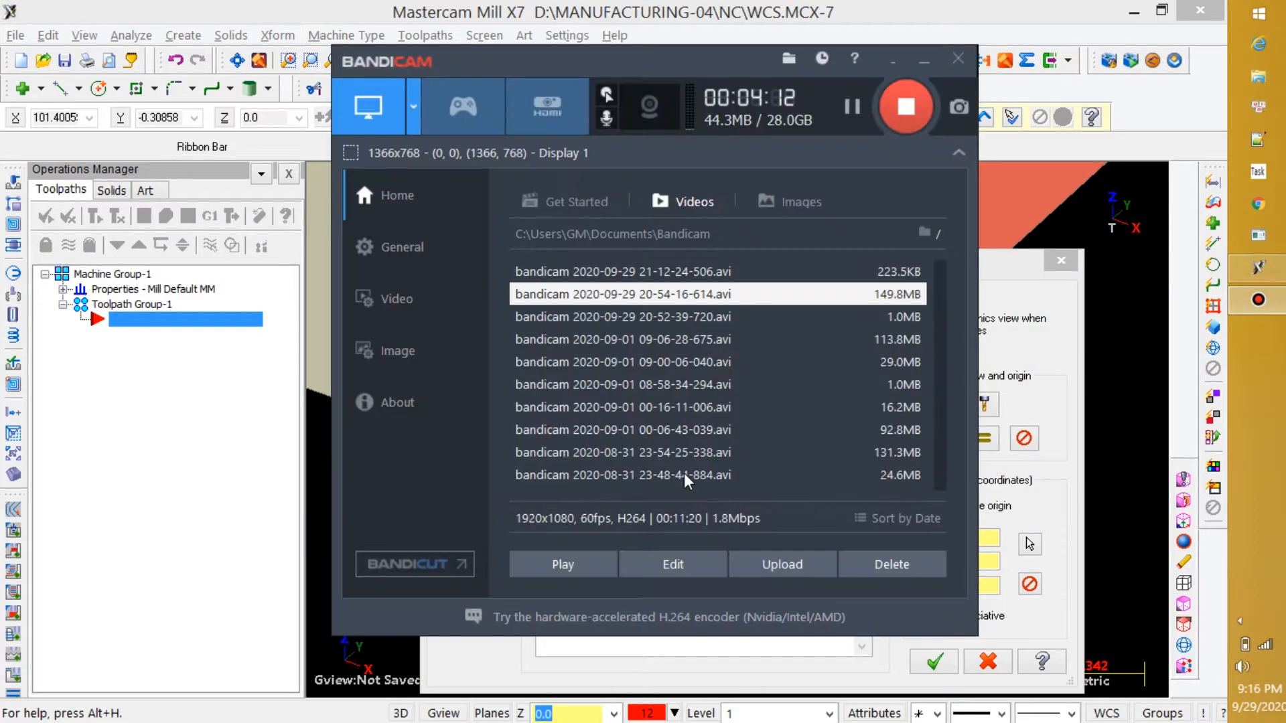
{"action": "key", "text": "shift+F12"}
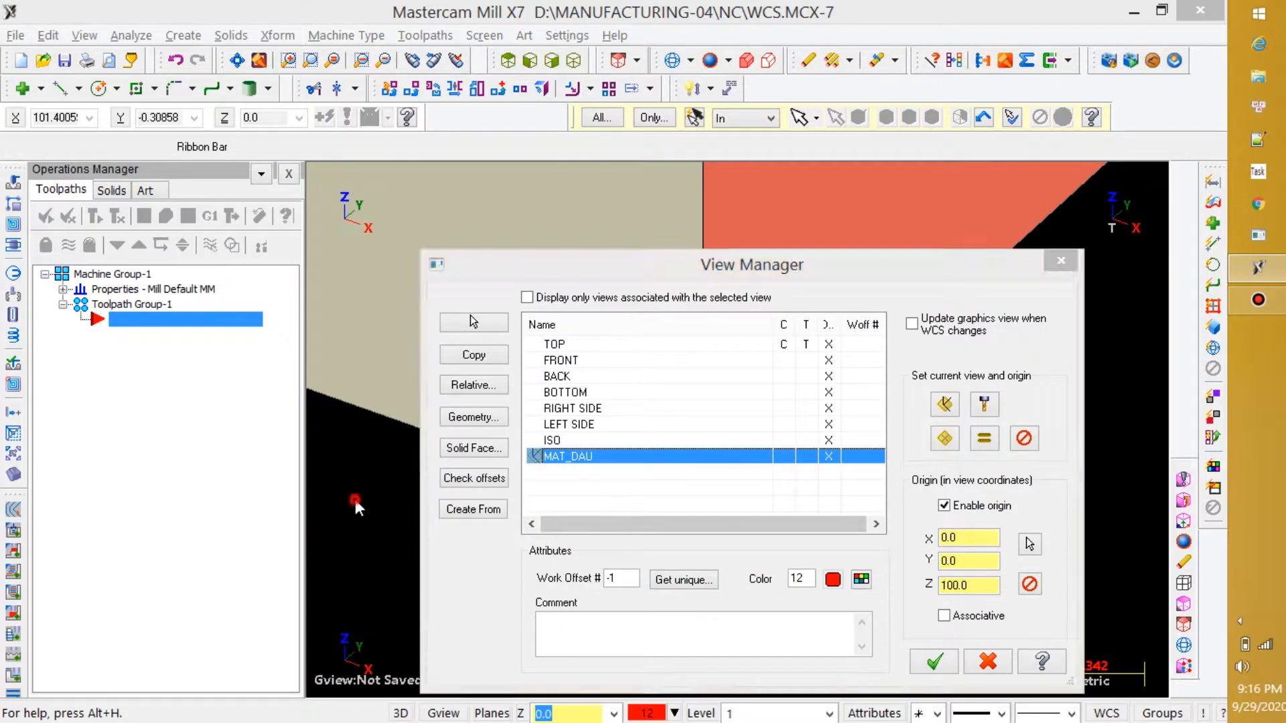
{"action": "left_click", "coordinate": [933, 662]}
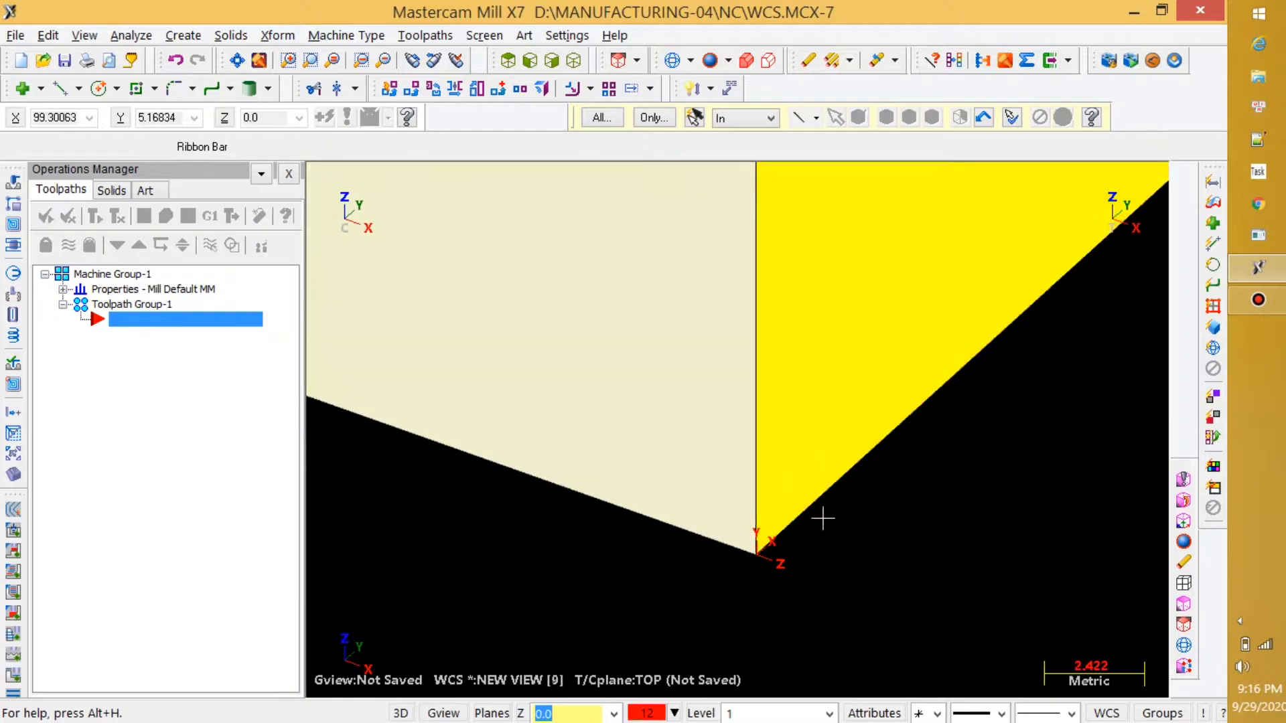
Step: Define a WCS by solid face on the sloped face, accepting view 1 of 2
{"action": "scroll", "coordinate": [784, 433], "scroll_direction": "up", "scroll_amount": 3}
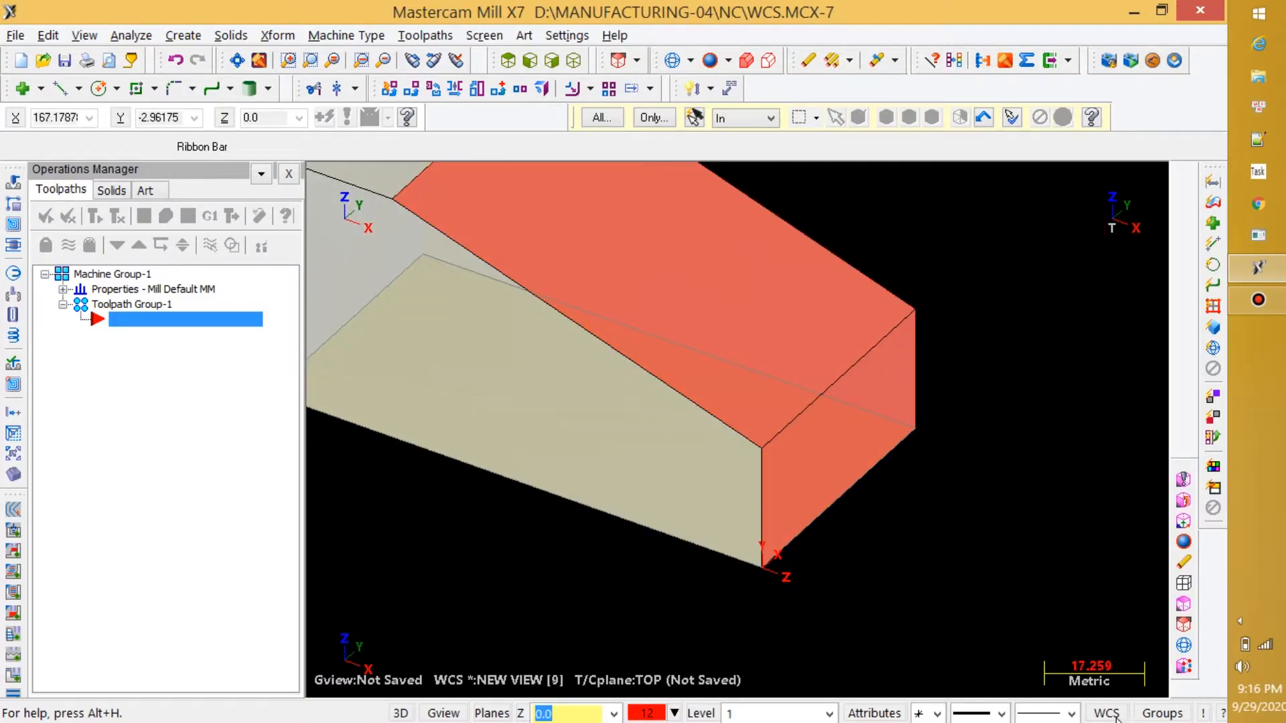
{"action": "left_click", "coordinate": [1109, 714]}
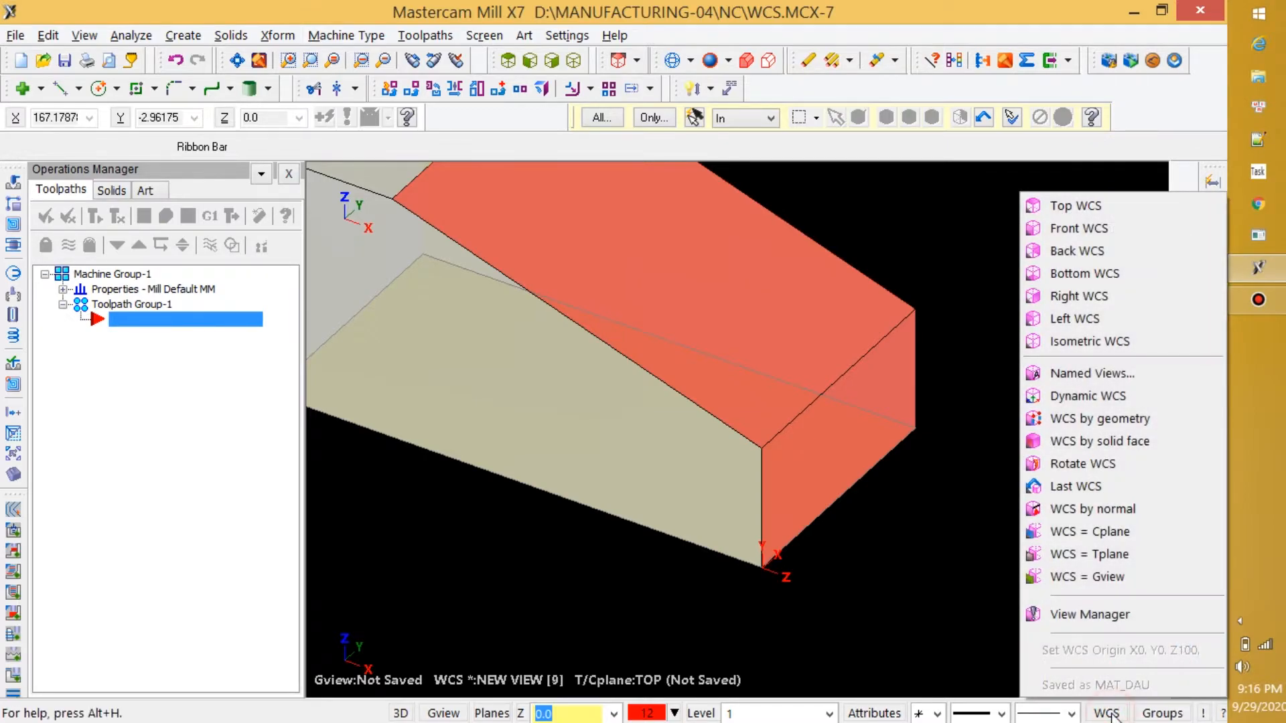
{"action": "left_click", "coordinate": [1107, 442]}
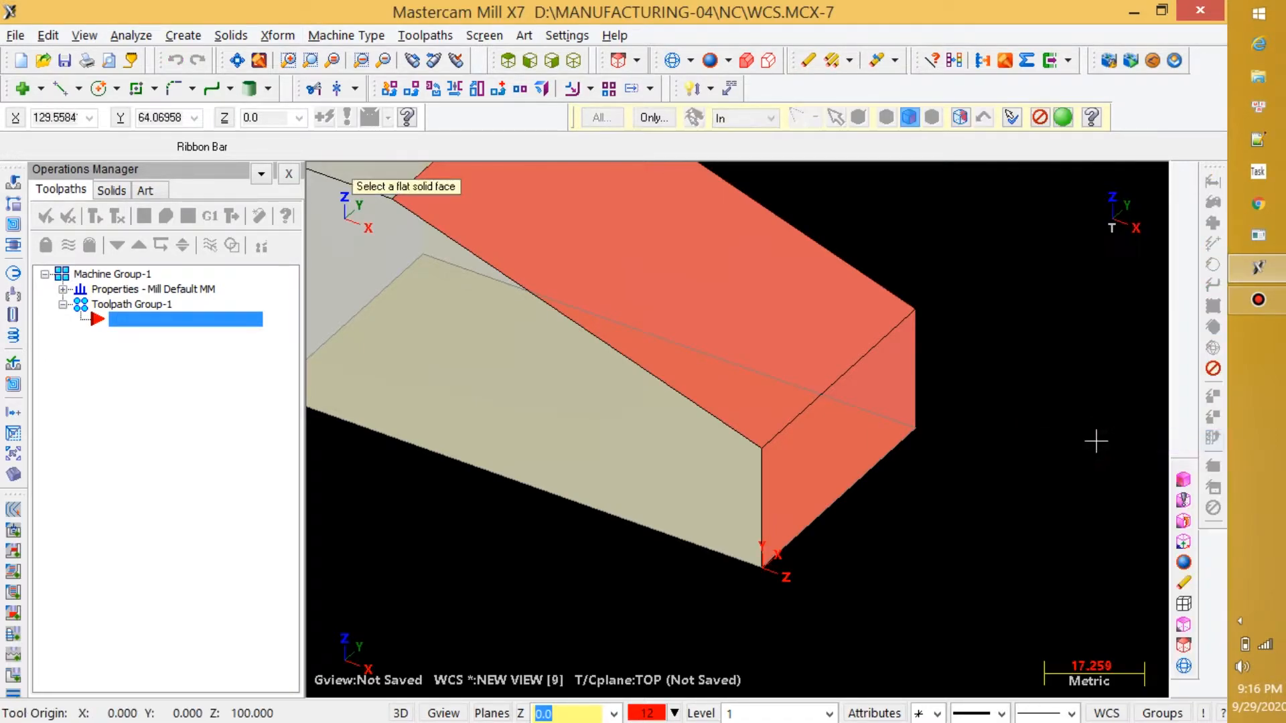
{"action": "scroll", "coordinate": [984, 536], "scroll_direction": "down", "scroll_amount": 2}
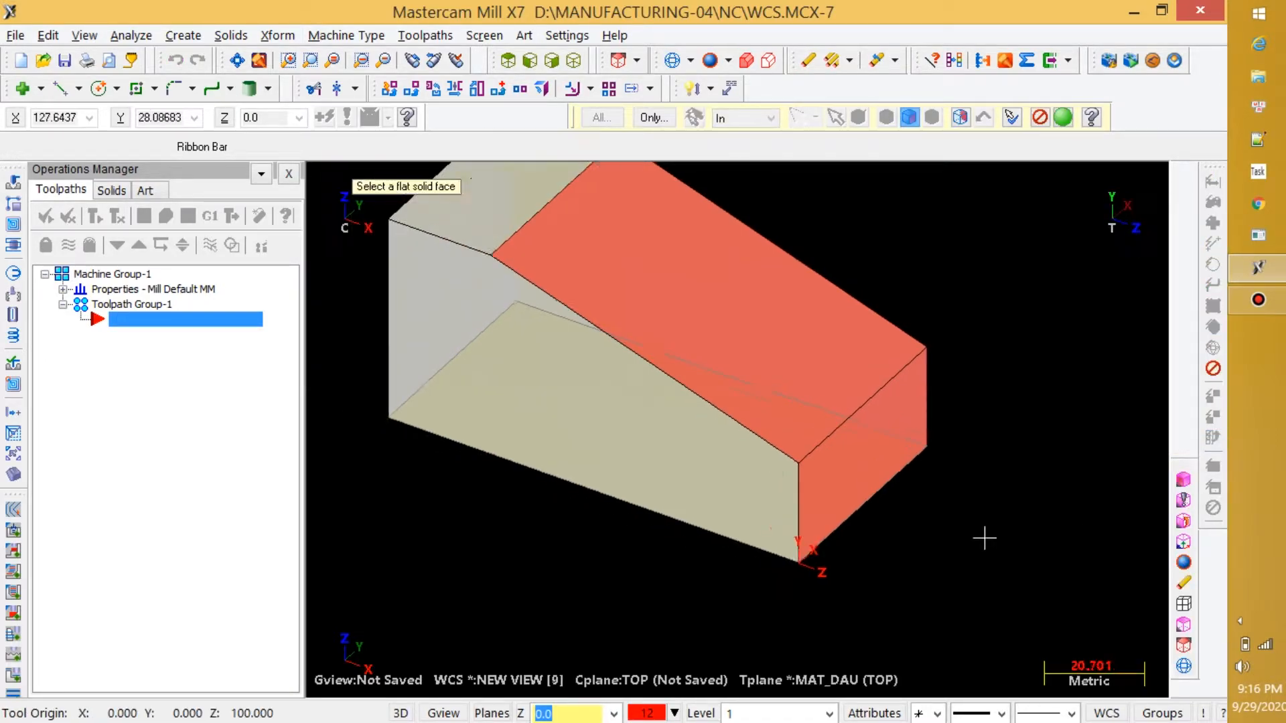
{"action": "left_click", "coordinate": [721, 297]}
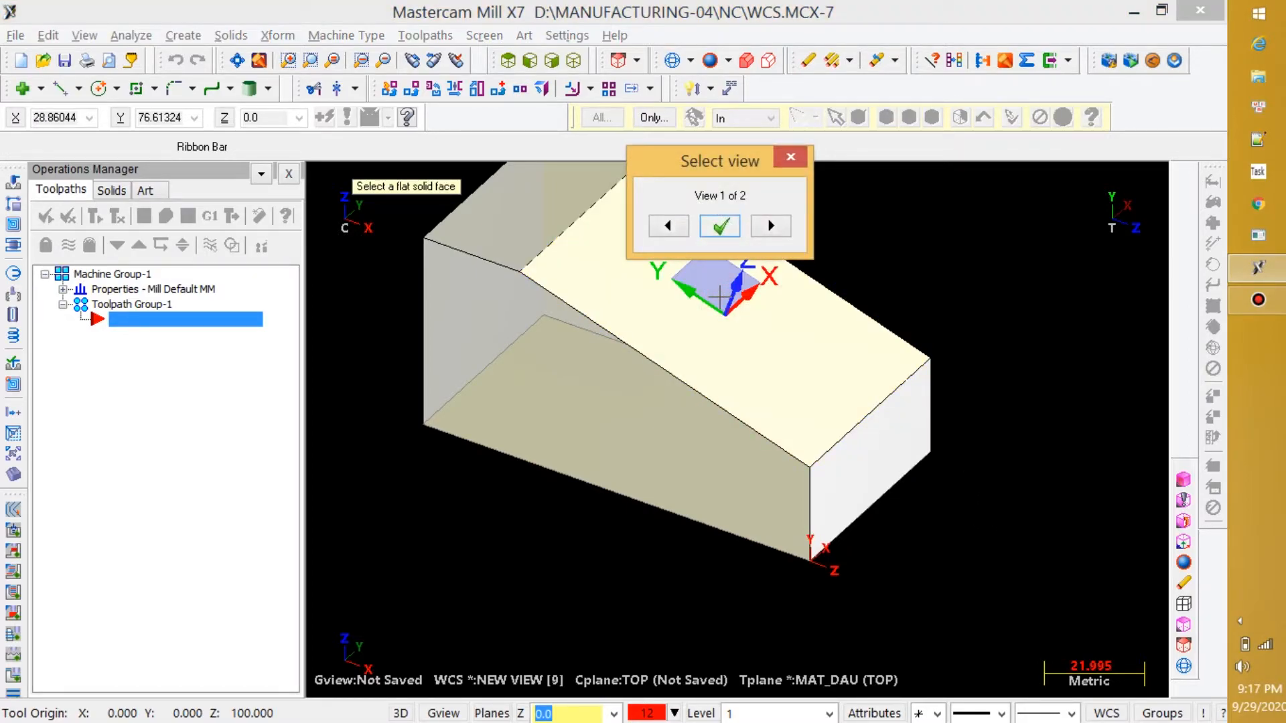
{"action": "left_click", "coordinate": [720, 227]}
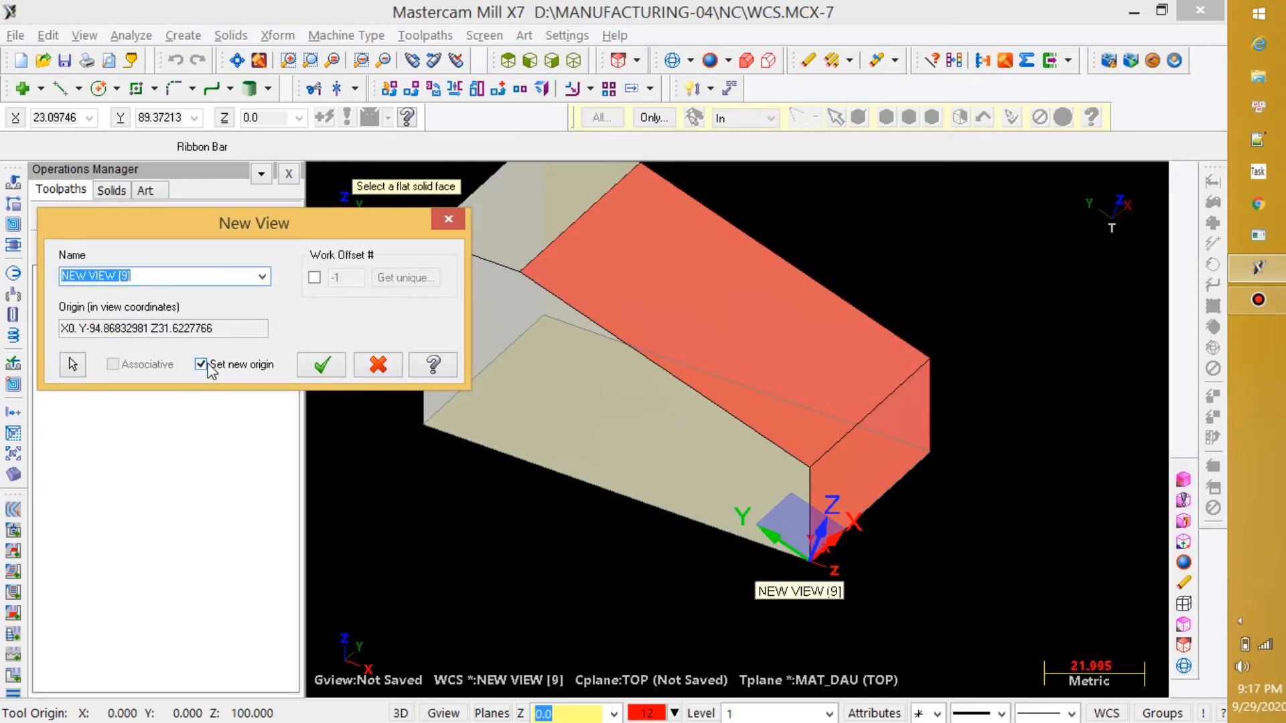
Step: Keep setting a new origin enabled and place the origin at the short end's upper front corner
{"action": "left_click", "coordinate": [207, 363]}
{"action": "left_click", "coordinate": [202, 365]}
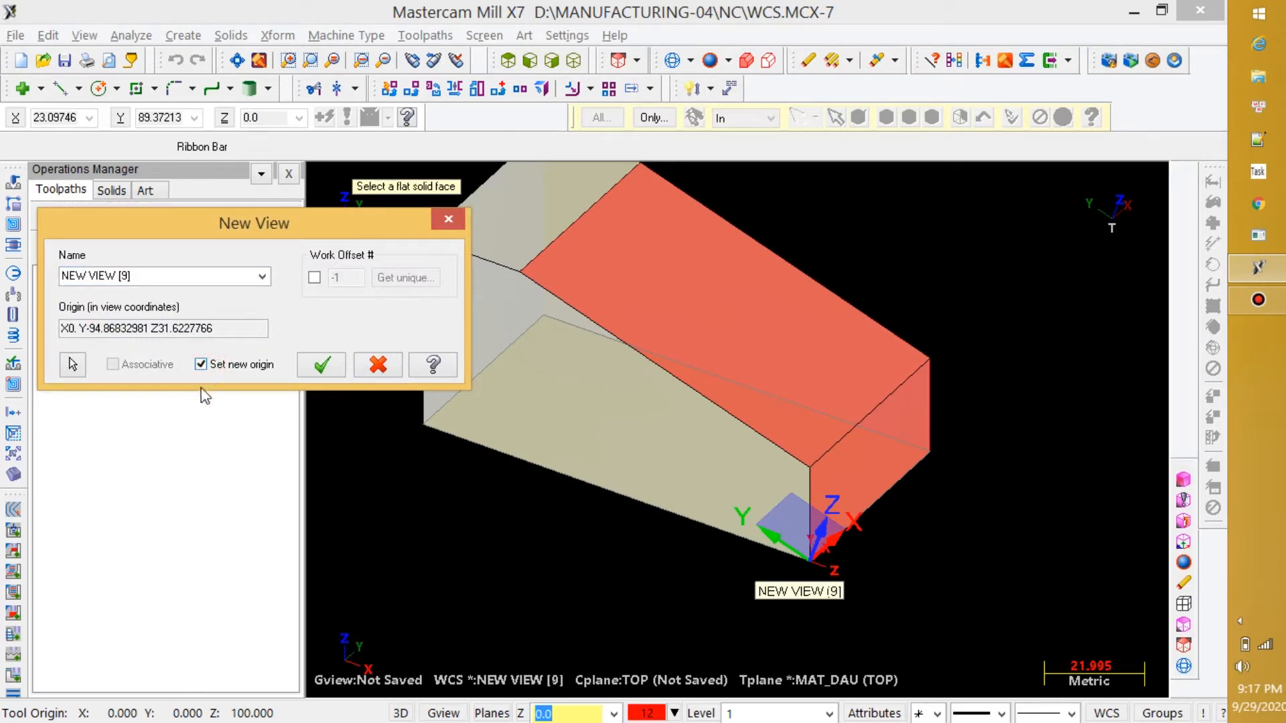
{"action": "left_click", "coordinate": [73, 365]}
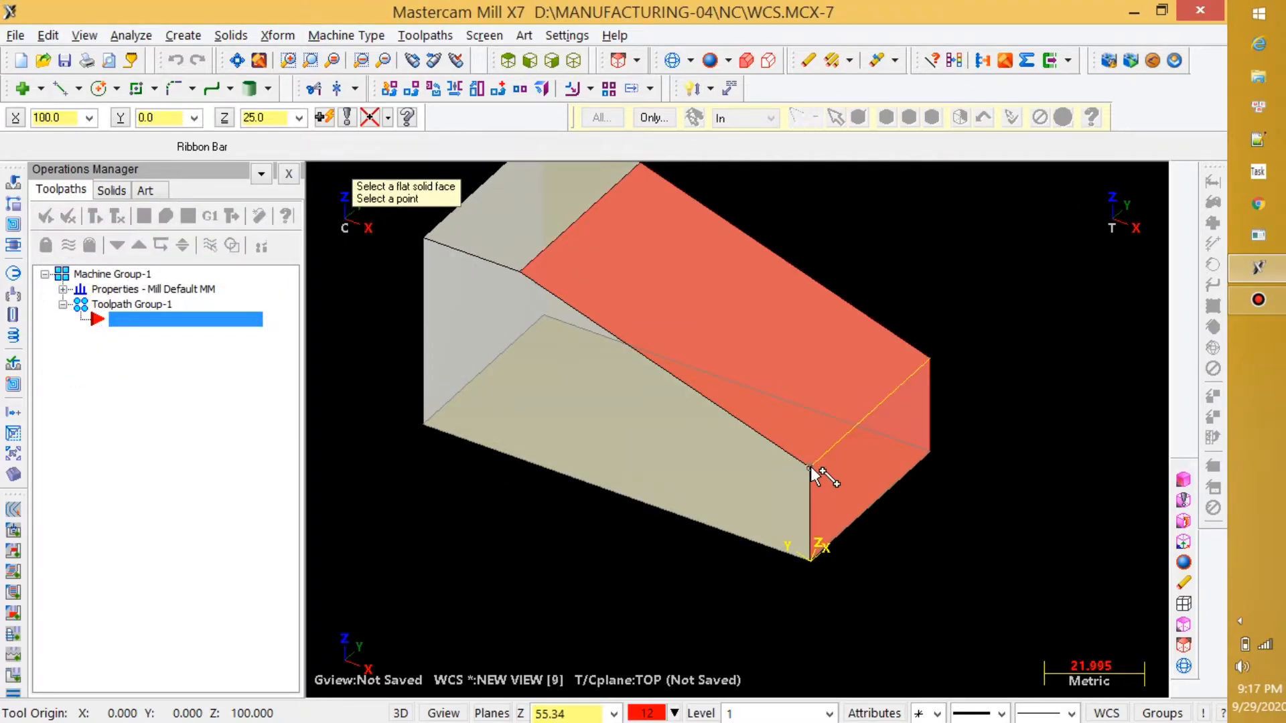
{"action": "left_click", "coordinate": [810, 466]}
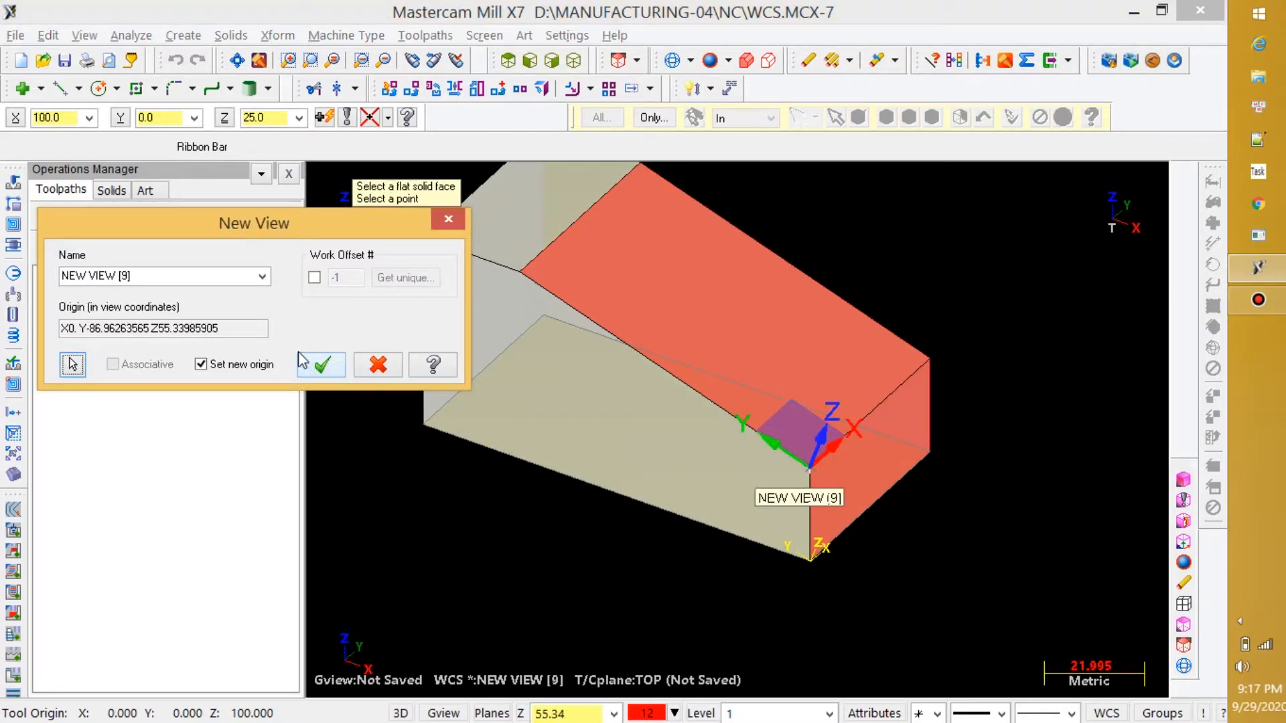
Step: Name the sloped-face view MAT_NGHIENG, save it, and inspect its axes at the corner
{"action": "left_click", "coordinate": [176, 276]}
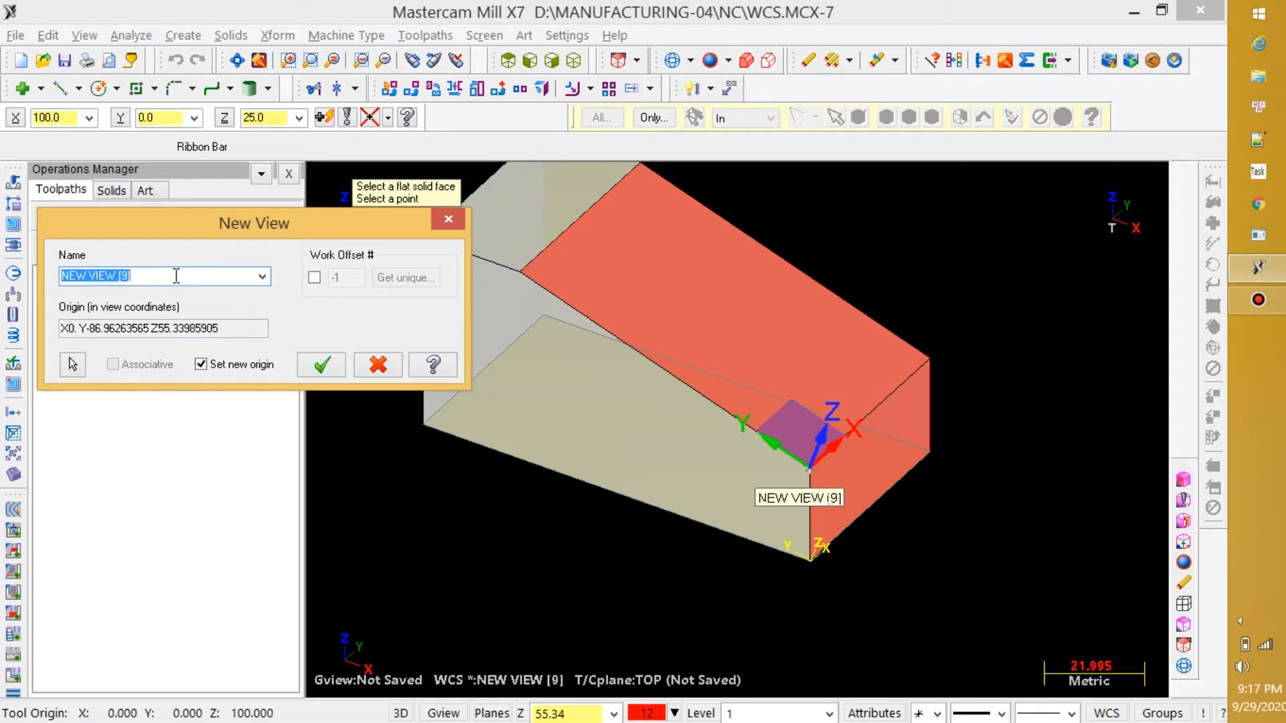
{"action": "type", "text": "MAT-NGHIENG"}
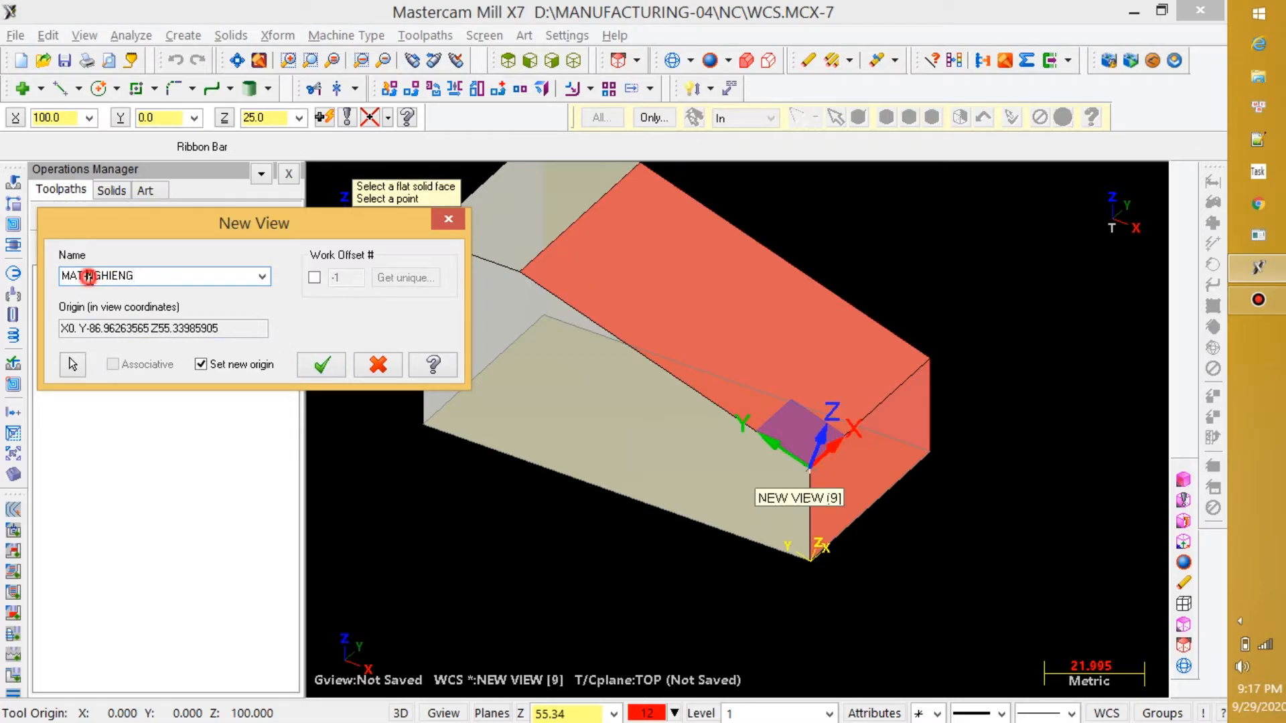
{"action": "key", "text": "Delete"}
{"action": "type", "text": "_"}
{"action": "left_click", "coordinate": [322, 365]}
{"action": "scroll", "coordinate": [830, 494], "scroll_direction": "up", "scroll_amount": 3}
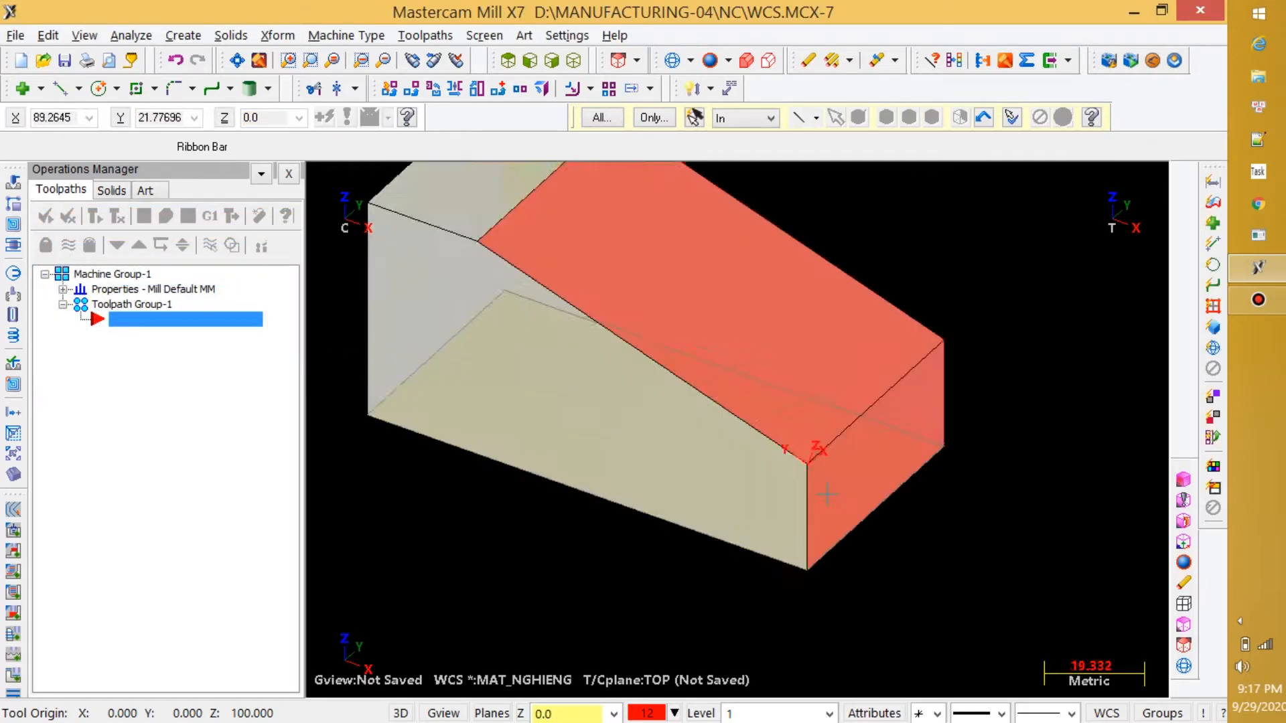
{"action": "scroll", "coordinate": [795, 409], "scroll_direction": "down", "scroll_amount": 3}
{"action": "scroll", "coordinate": [795, 409], "scroll_direction": "down", "scroll_amount": 1}
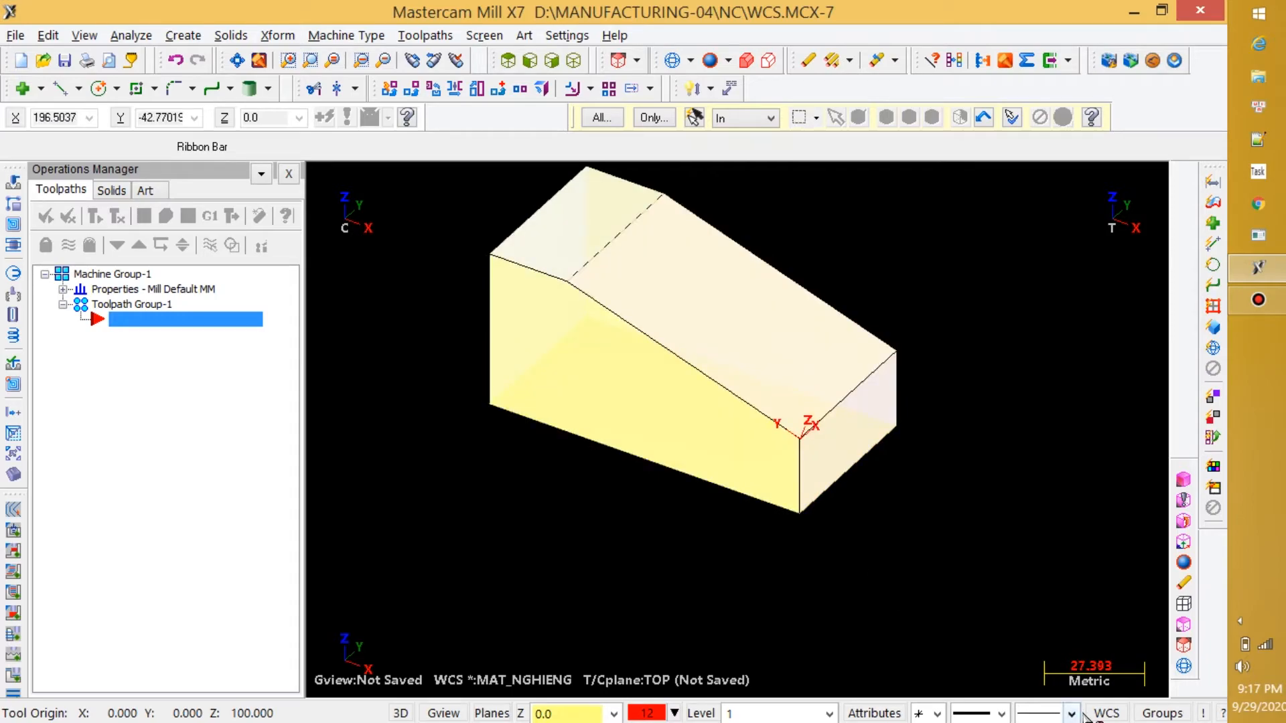
Step: Review the standard and custom views in the View Manager, comparing their origins, and close it
{"action": "left_click", "coordinate": [1107, 714]}
{"action": "left_click", "coordinate": [979, 614]}
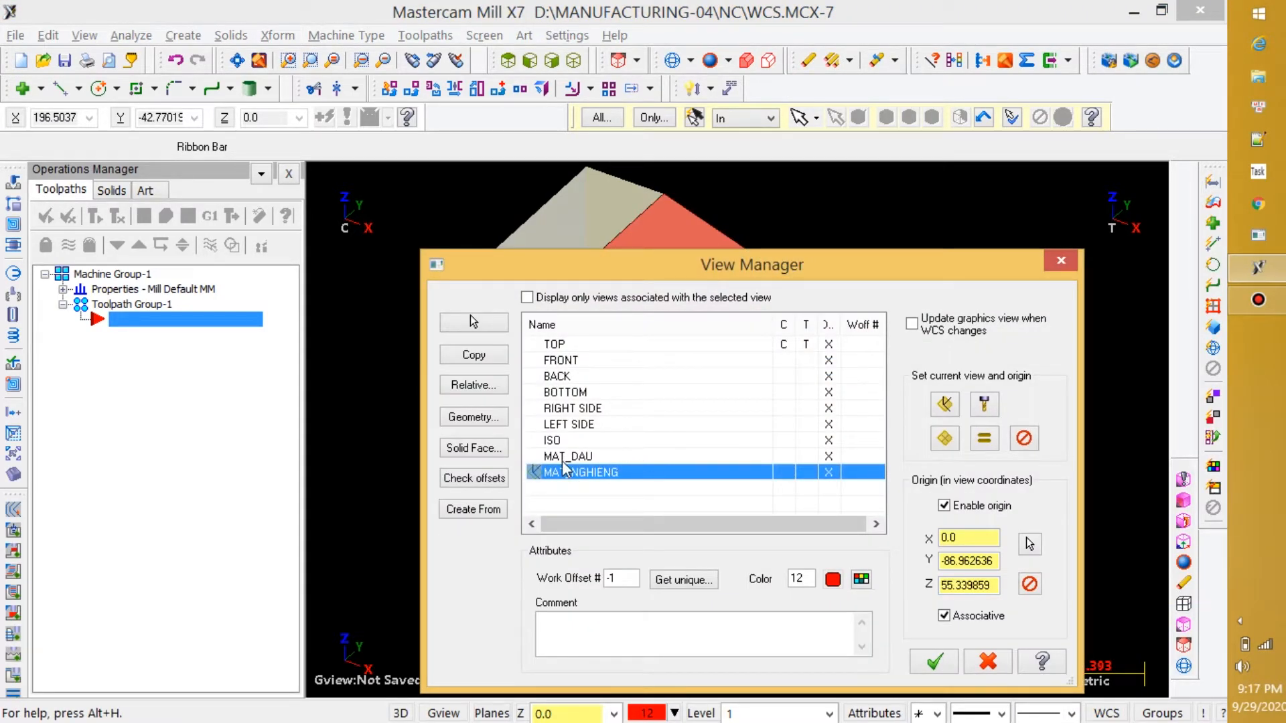
{"action": "key", "text": "Up"}
{"action": "left_click", "coordinate": [566, 472]}
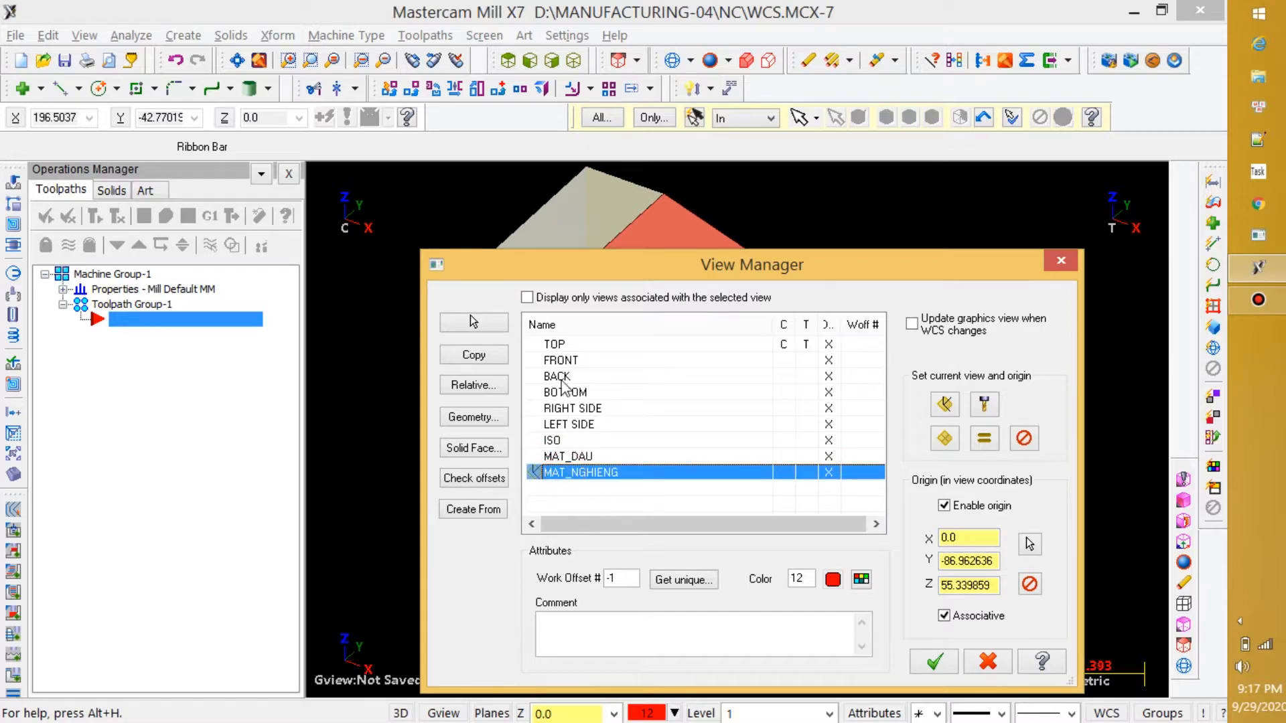
{"action": "left_click", "coordinate": [561, 345]}
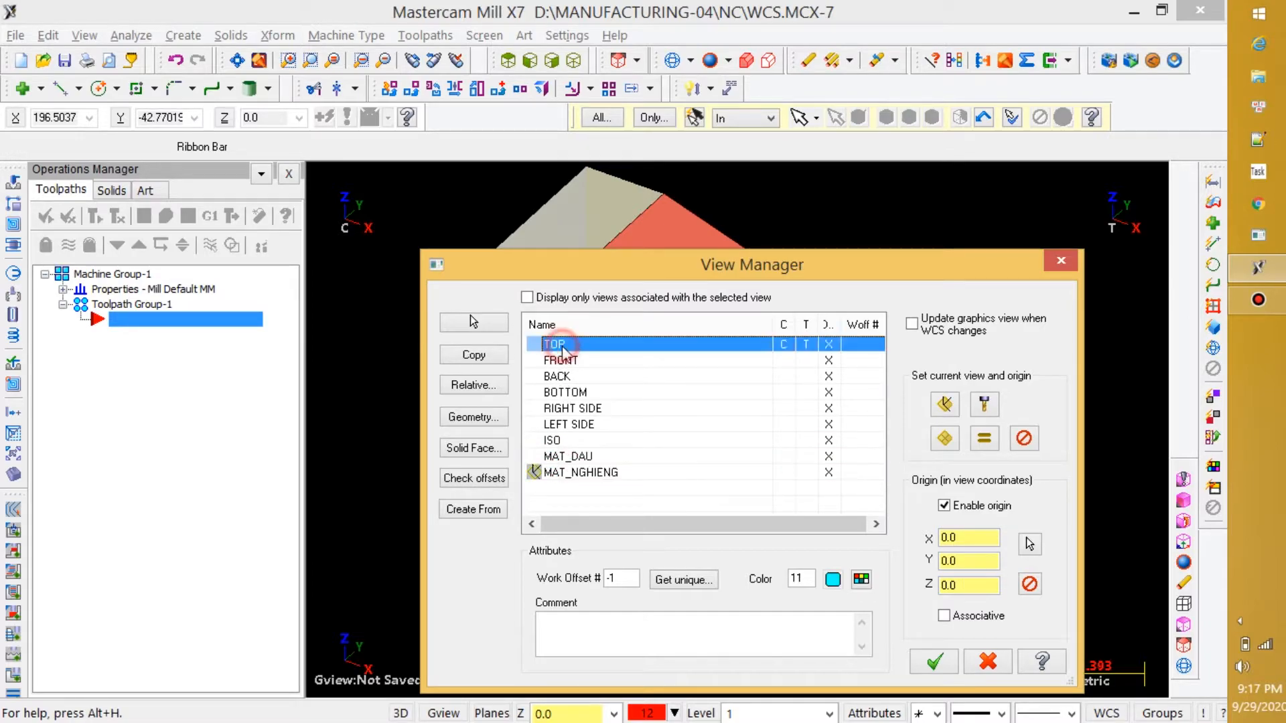
{"action": "left_click", "coordinate": [577, 360]}
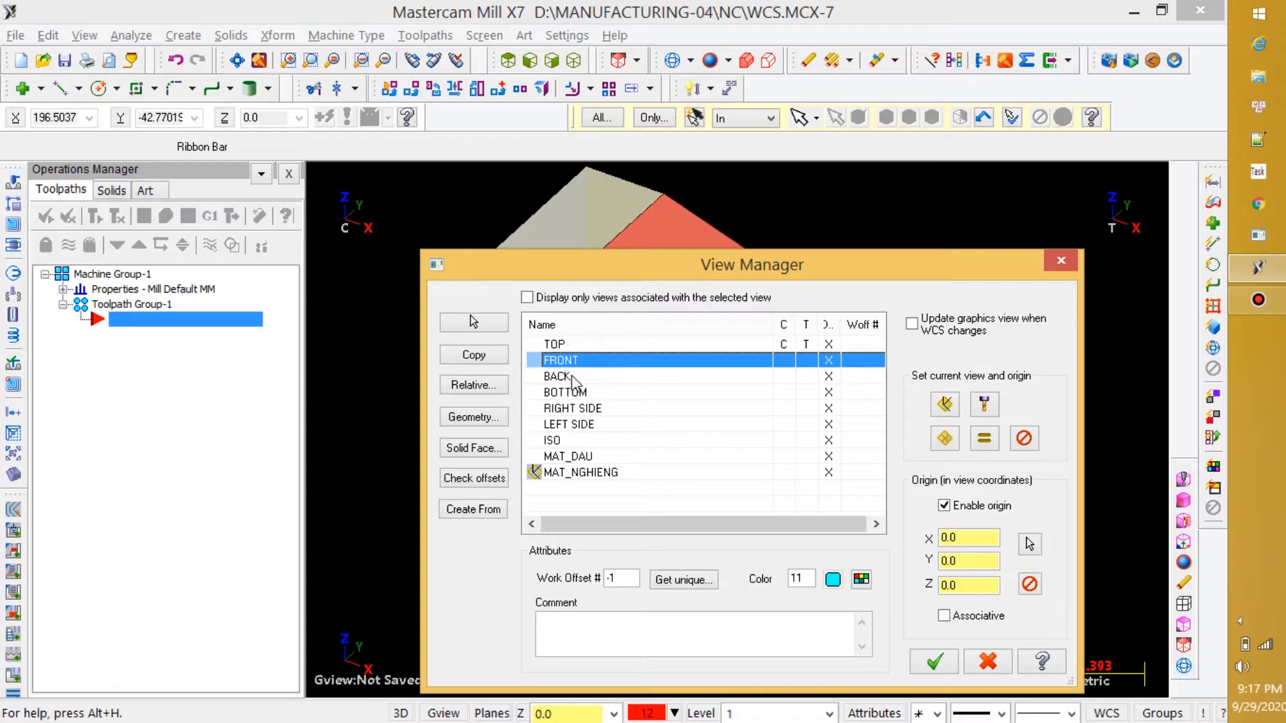
{"action": "left_click", "coordinate": [574, 382]}
{"action": "left_click", "coordinate": [573, 397]}
{"action": "left_click", "coordinate": [571, 409]}
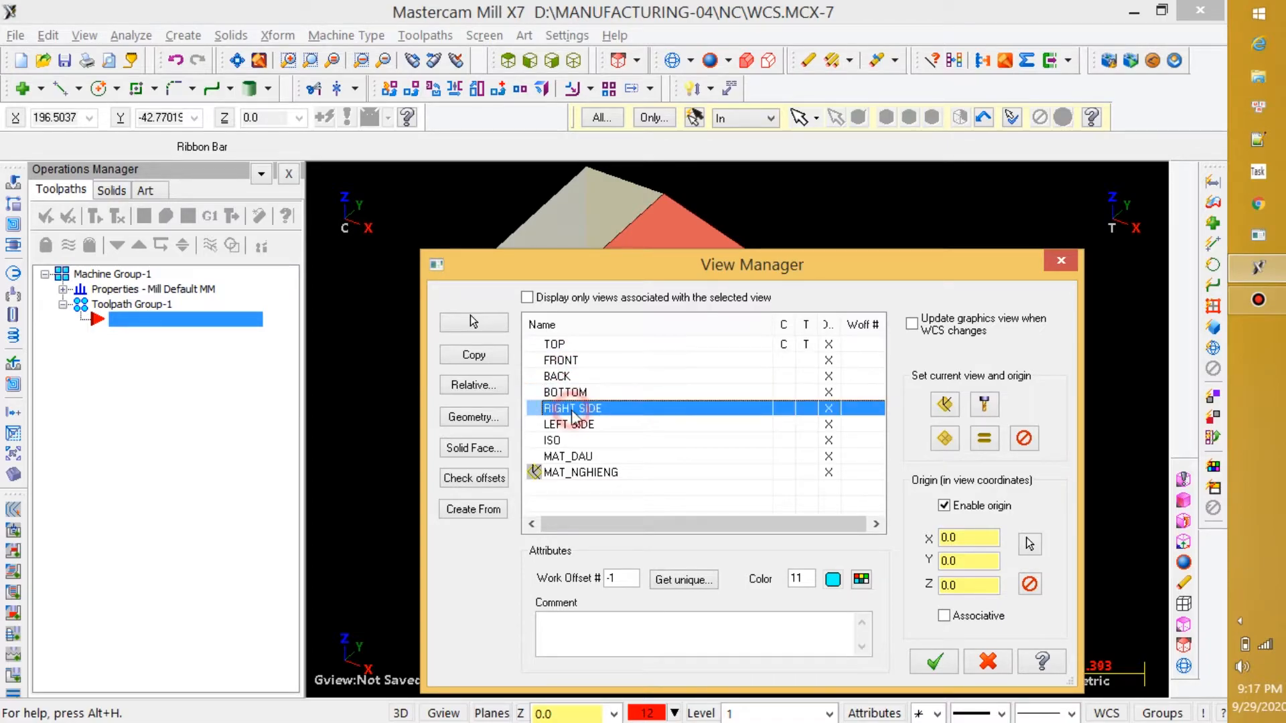
{"action": "left_click", "coordinate": [574, 426]}
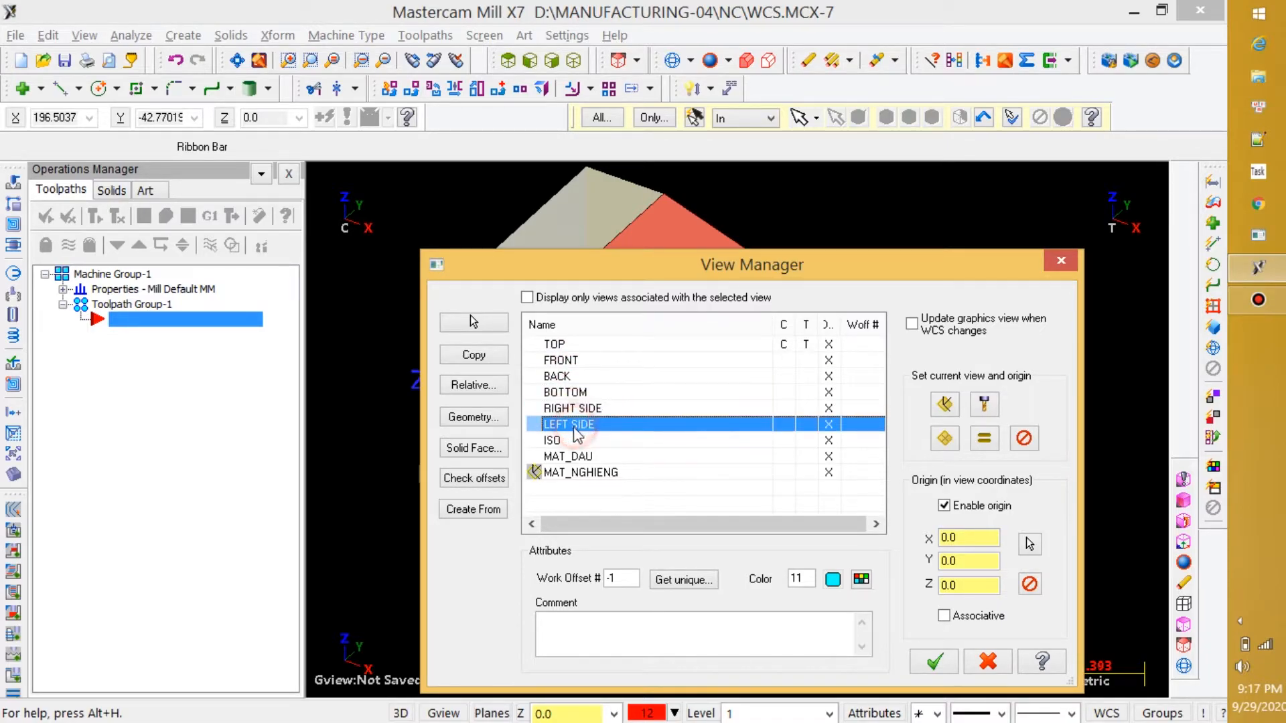
{"action": "left_click", "coordinate": [572, 442]}
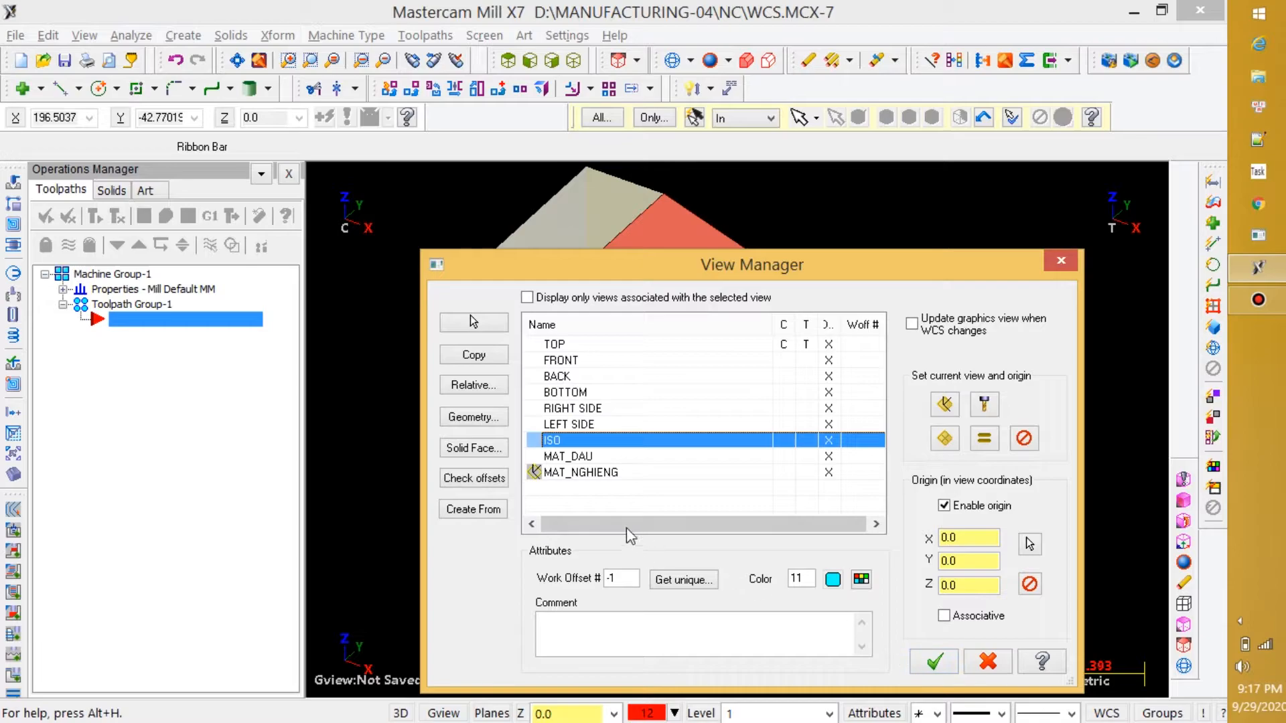
{"action": "left_click", "coordinate": [941, 666]}
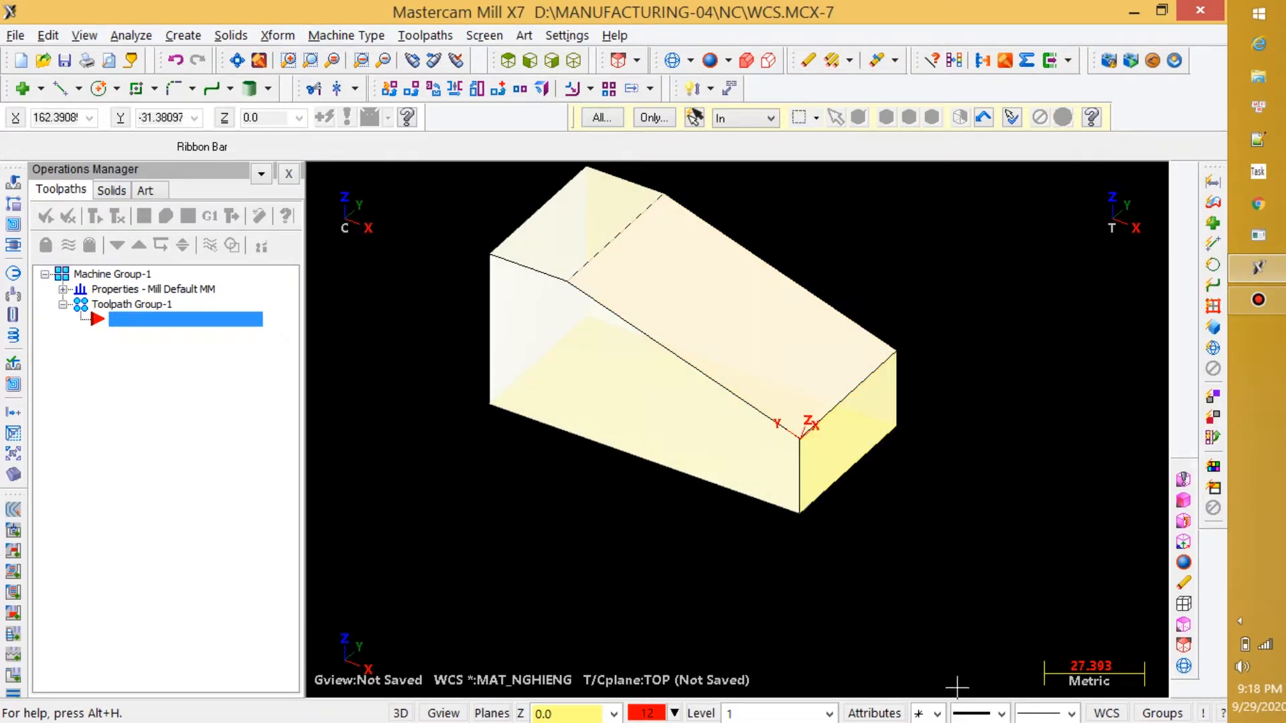
Step: Make MAT_DAU the current WCS in the View Manager and inspect its axes at the short end's lower corner
{"action": "left_click", "coordinate": [1107, 714]}
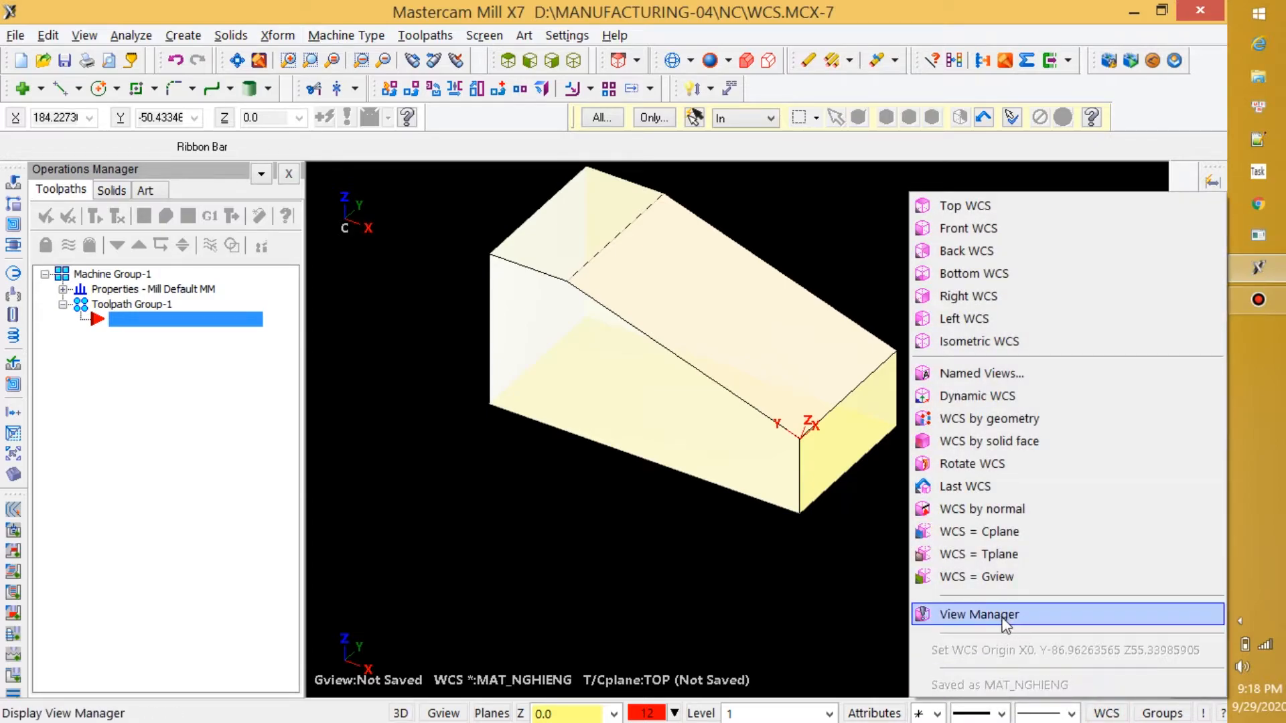
{"action": "left_click", "coordinate": [979, 614]}
{"action": "left_click", "coordinate": [627, 456]}
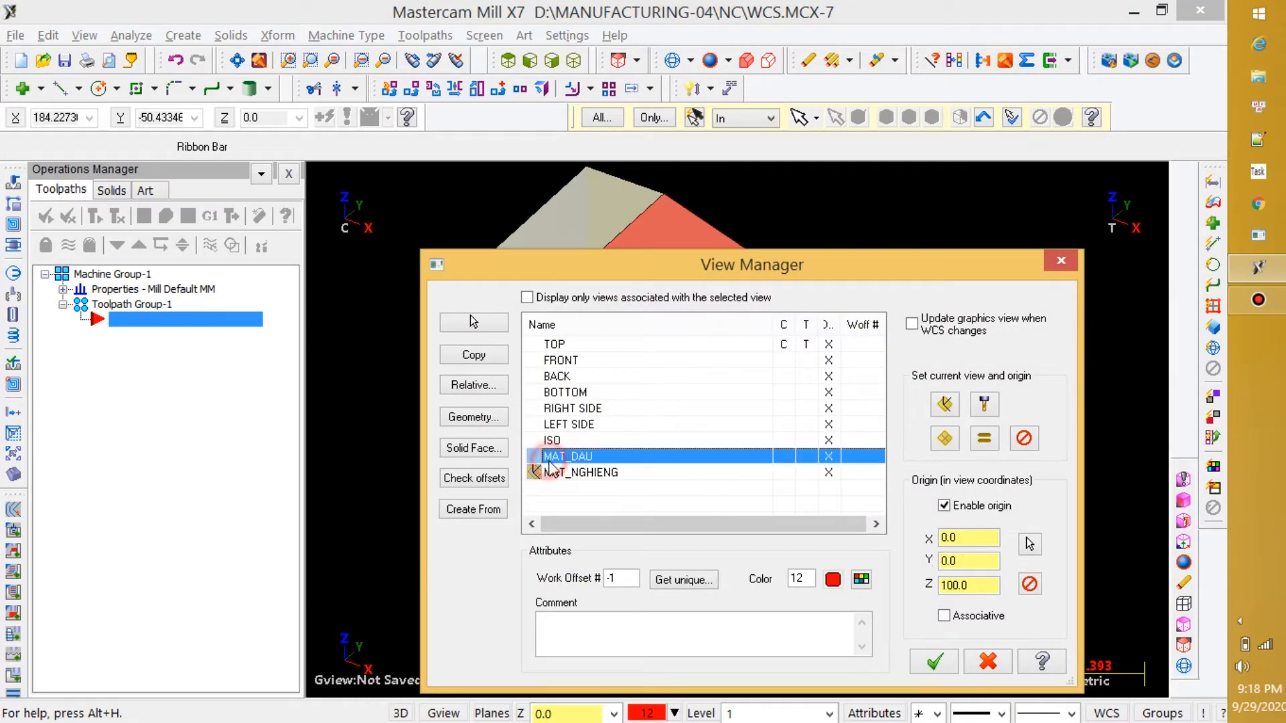
{"action": "left_click", "coordinate": [947, 404]}
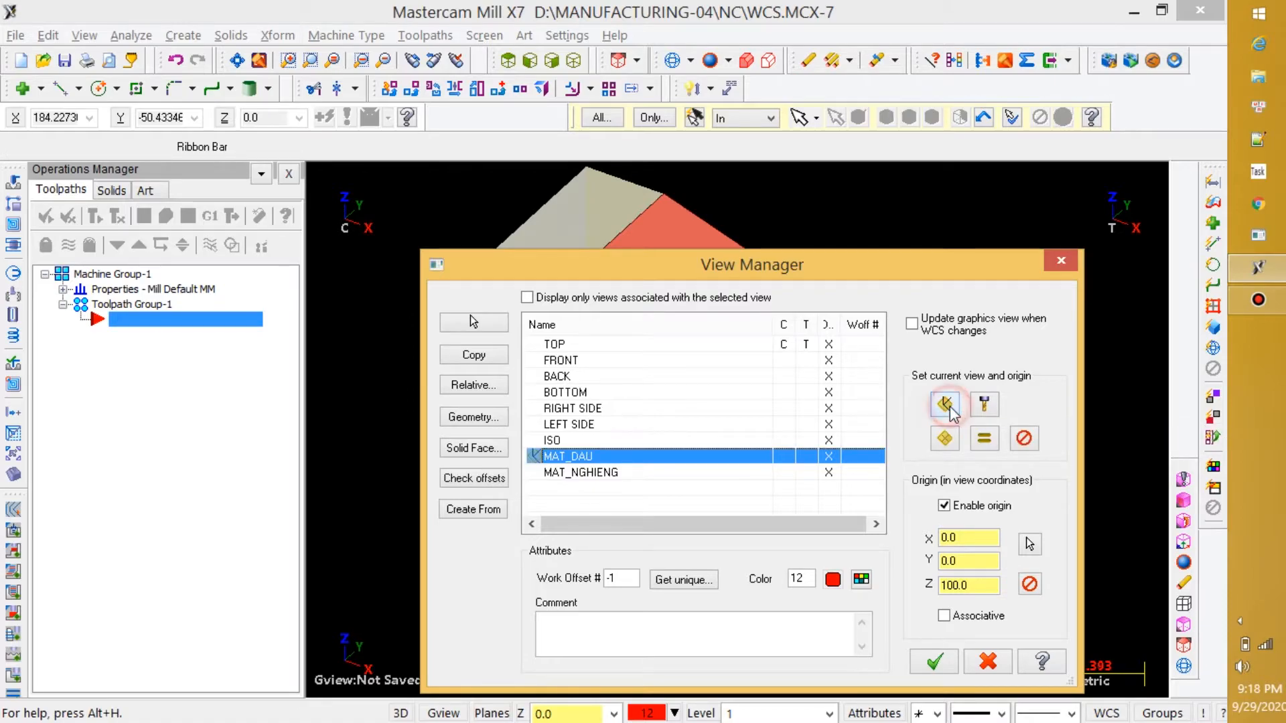
{"action": "left_click", "coordinate": [937, 662]}
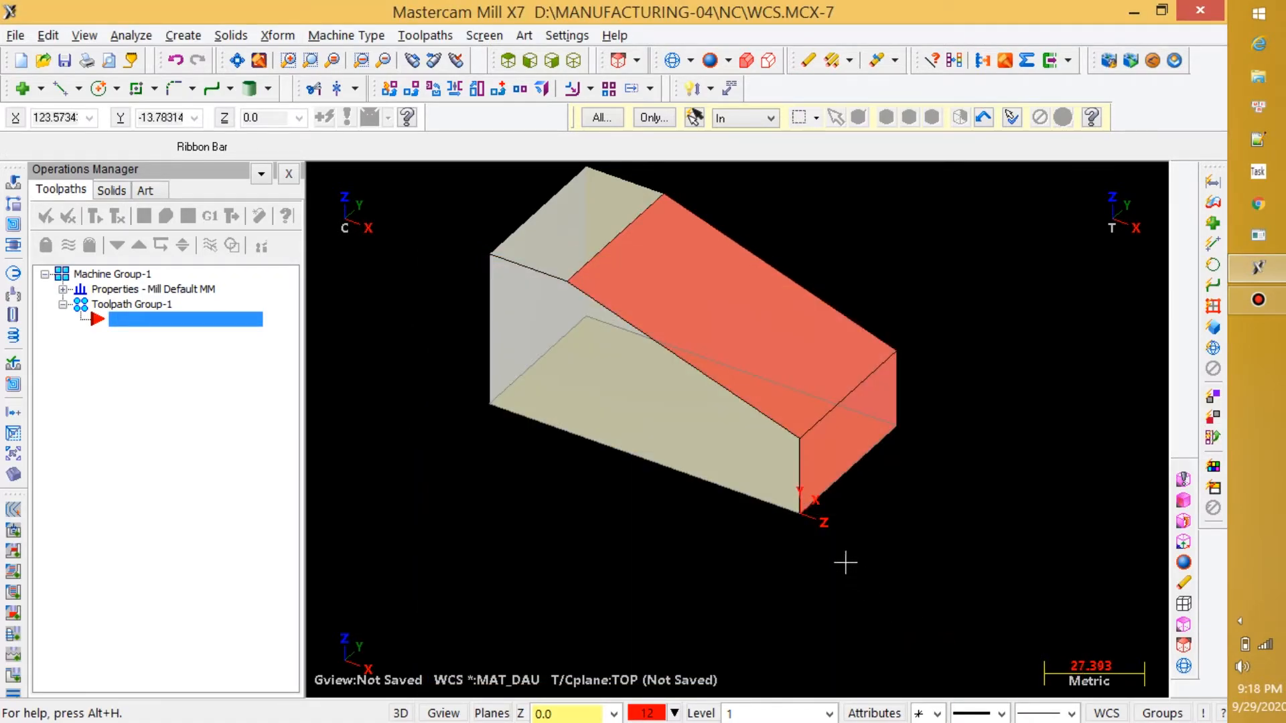
{"action": "scroll", "coordinate": [845, 563], "scroll_direction": "up", "scroll_amount": 1}
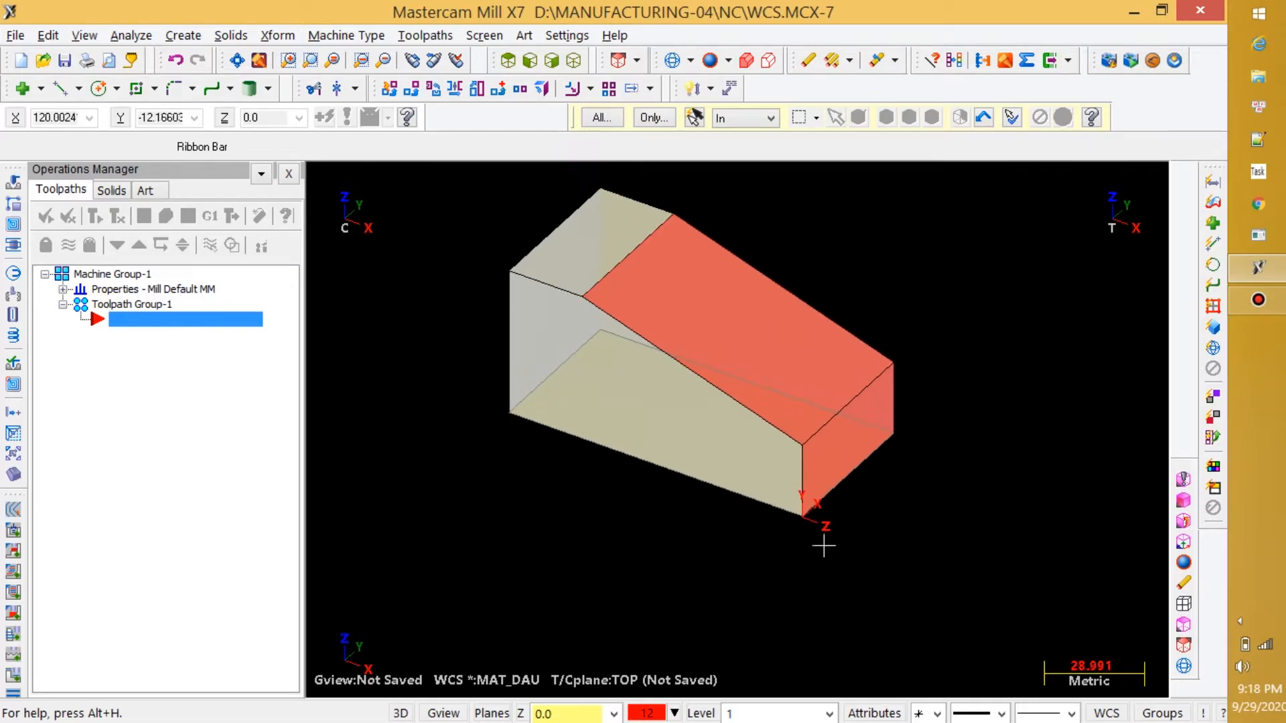
{"action": "scroll", "coordinate": [807, 522], "scroll_direction": "up", "scroll_amount": 2}
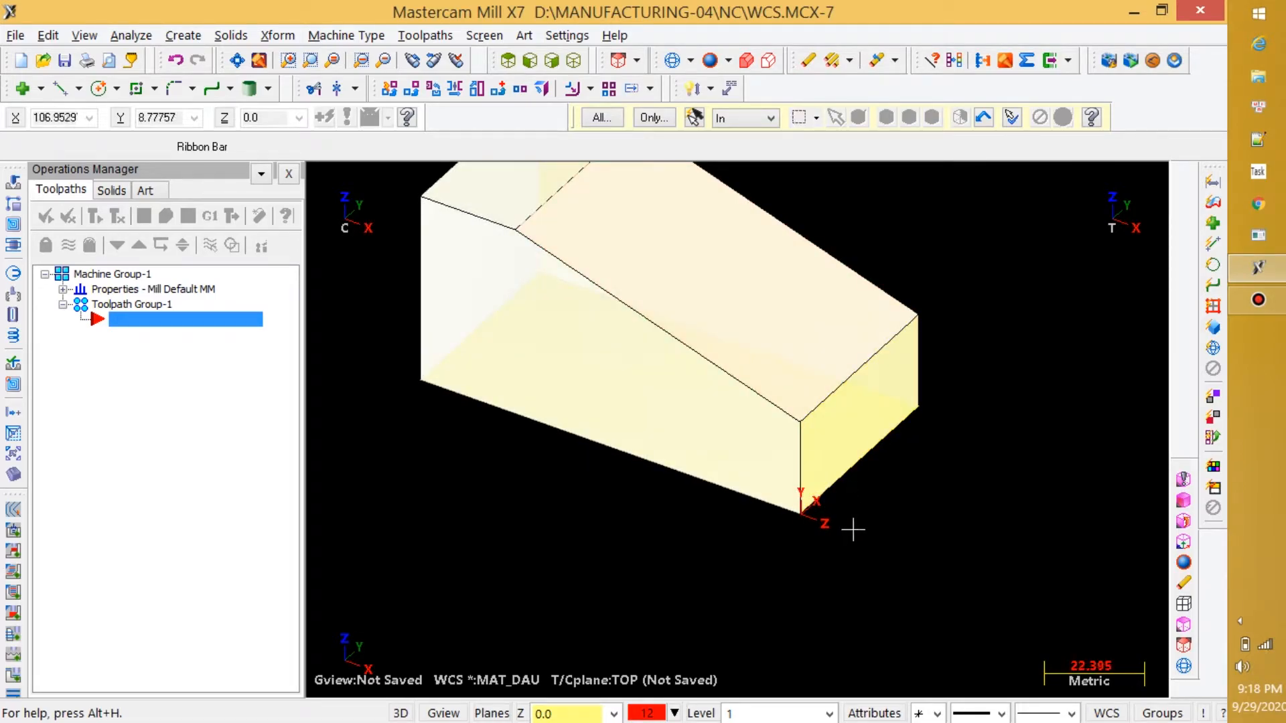
{"action": "scroll", "coordinate": [855, 520], "scroll_direction": "down", "scroll_amount": 6}
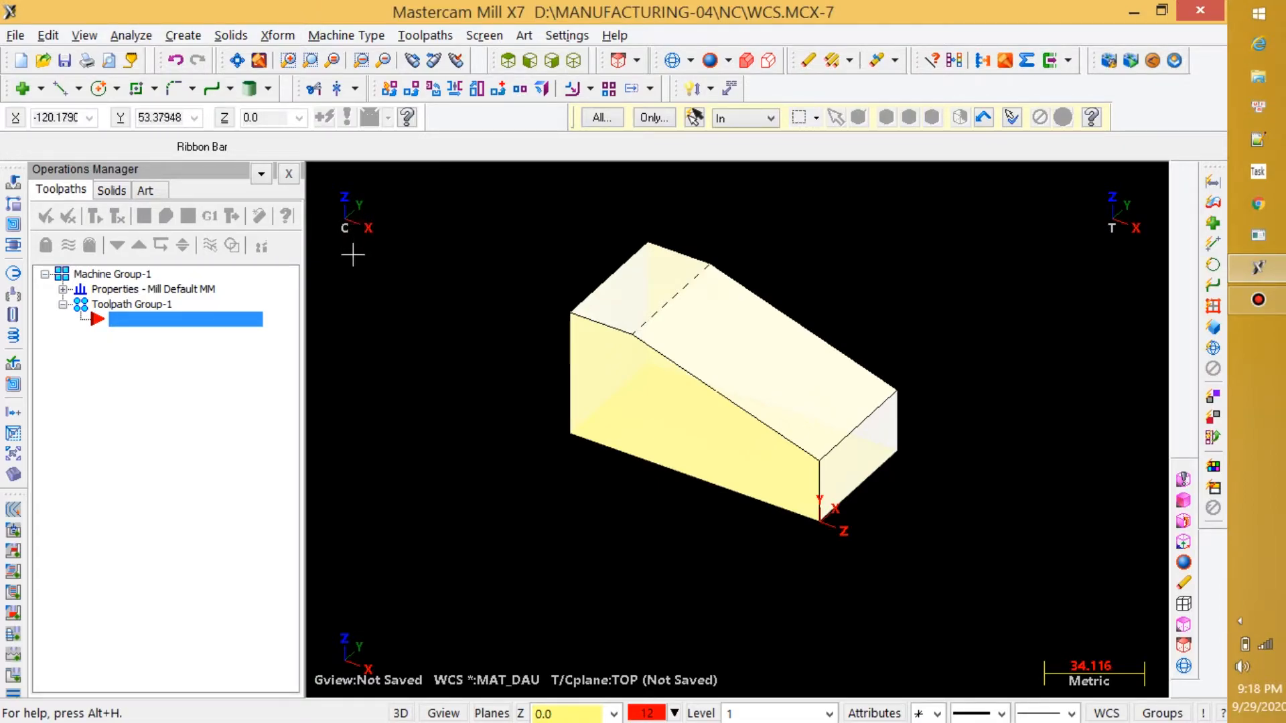
{"action": "left_click", "coordinate": [883, 456]}
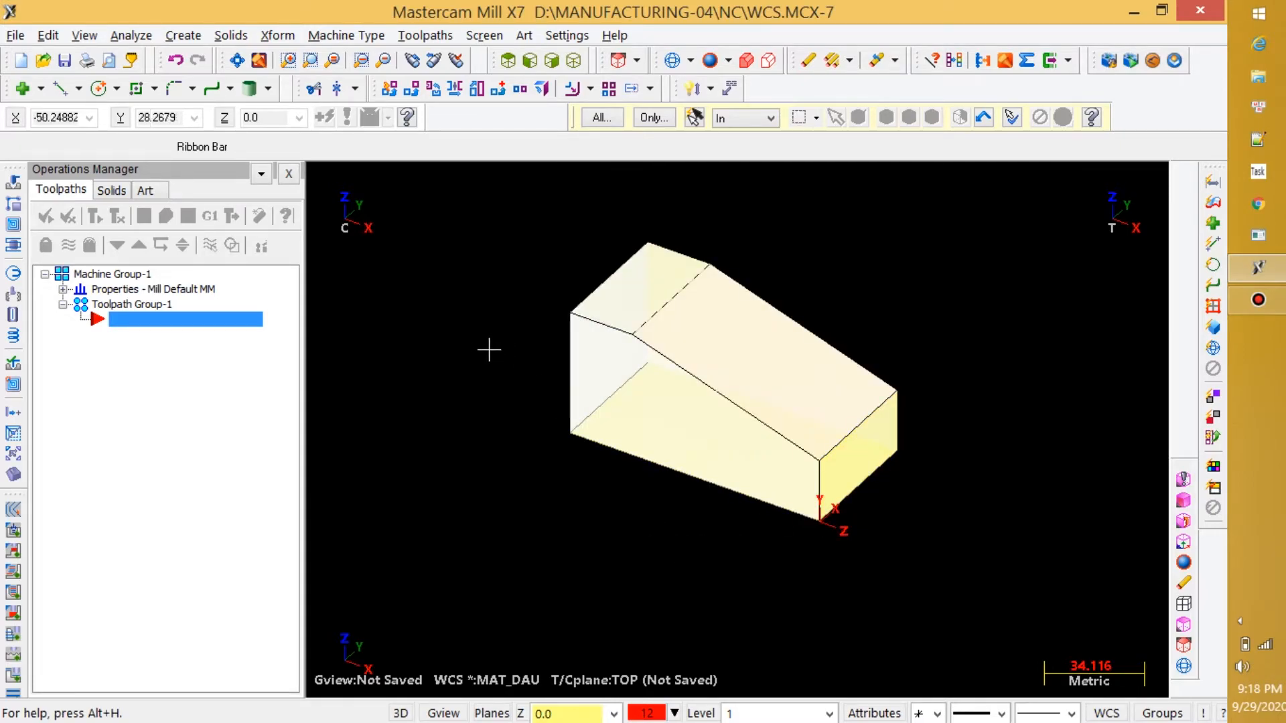
Step: Set the construction plane to MAT_DAU in the View Manager and accept the change
{"action": "left_click", "coordinate": [1106, 713]}
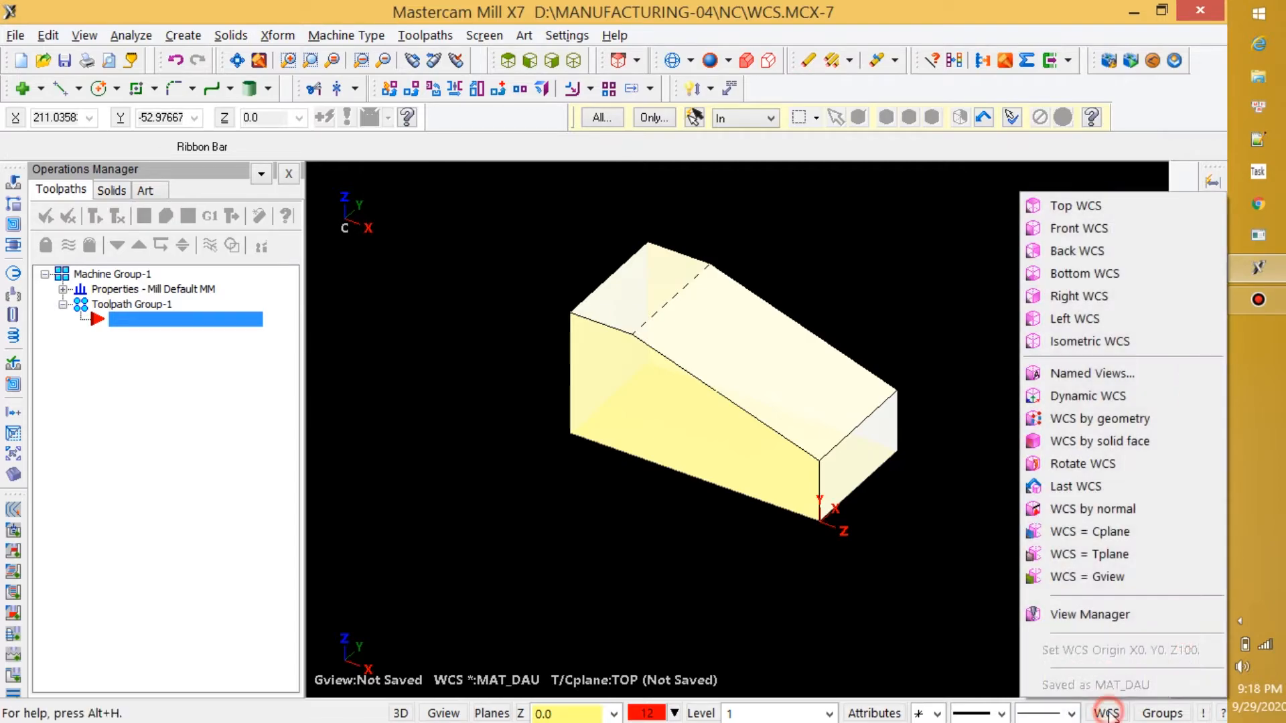
{"action": "left_click", "coordinate": [1085, 615]}
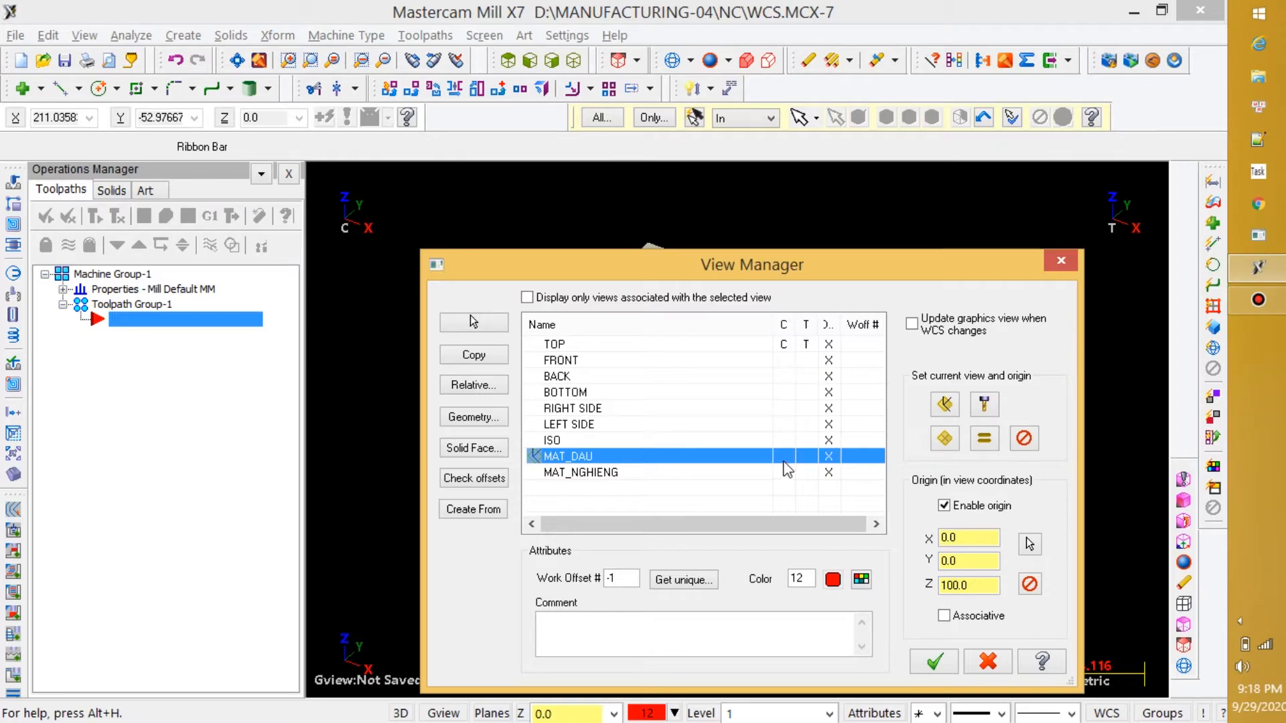
{"action": "left_click", "coordinate": [945, 438]}
{"action": "left_click", "coordinate": [933, 662]}
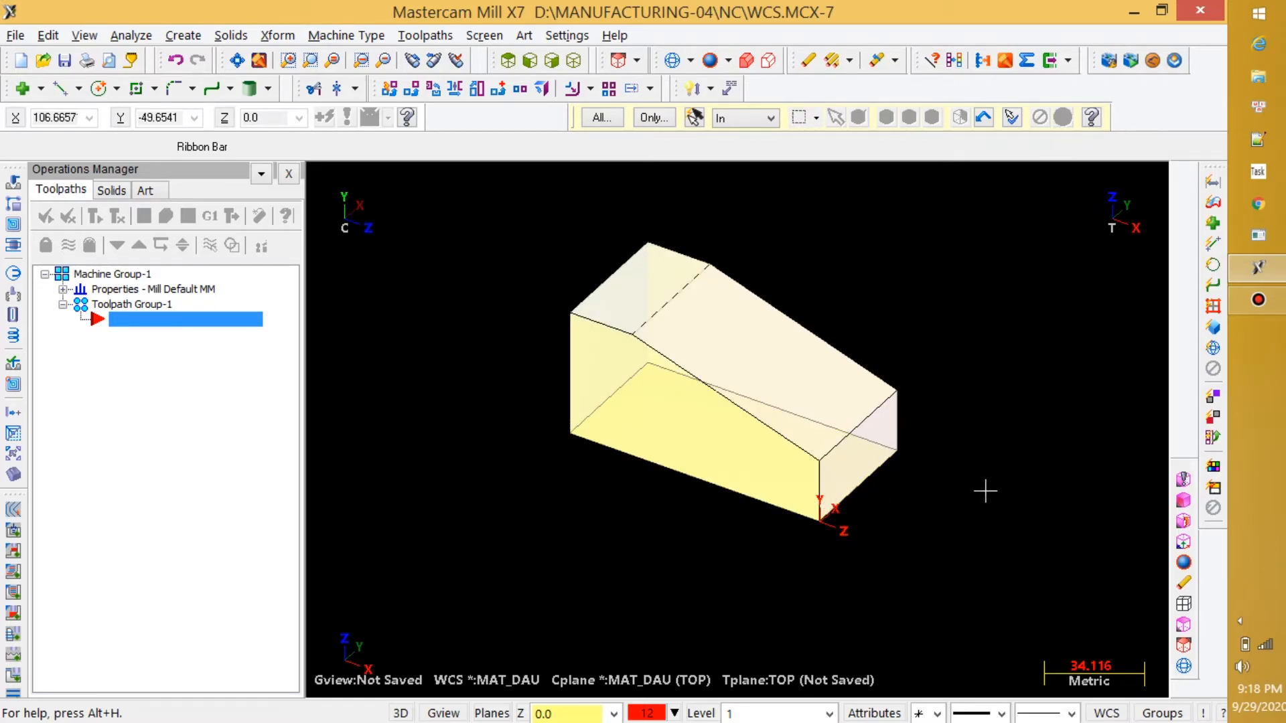
Step: Draw a circle of about 3.8 mm radius centred on the midpoint of the short end's front vertical edge
{"action": "scroll", "coordinate": [973, 479], "scroll_direction": "up", "scroll_amount": 2}
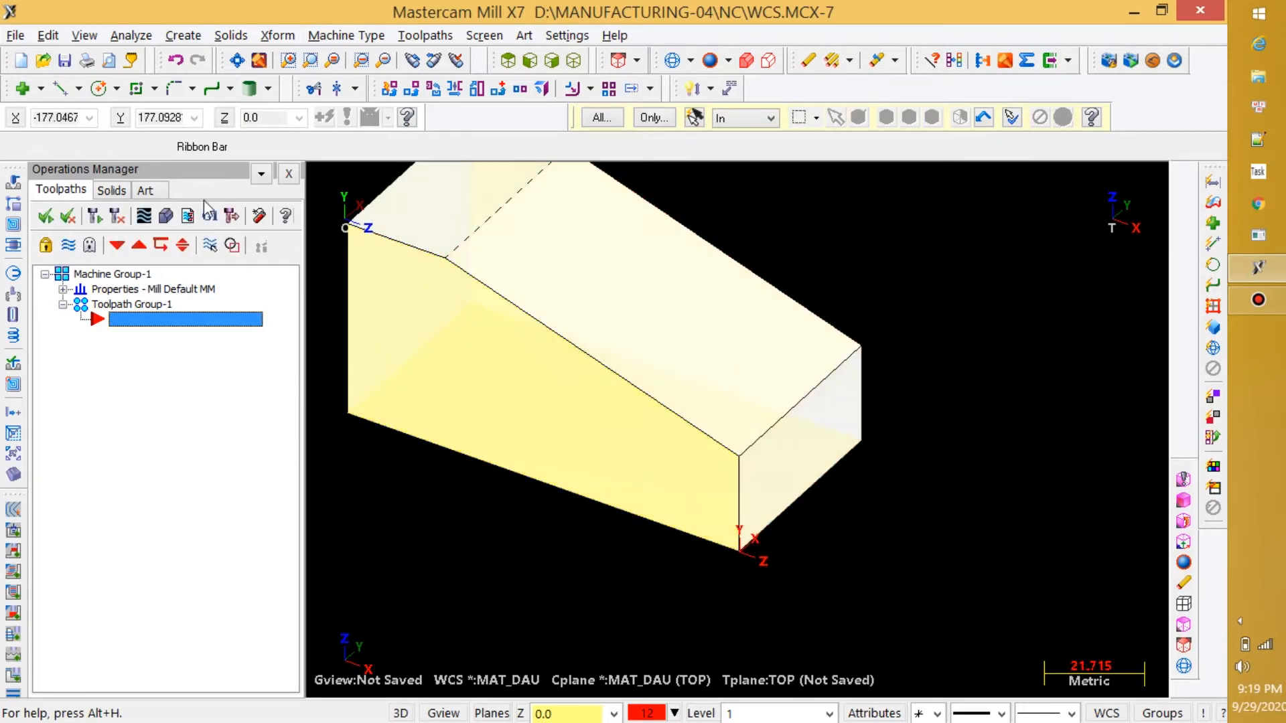
{"action": "left_click", "coordinate": [99, 89]}
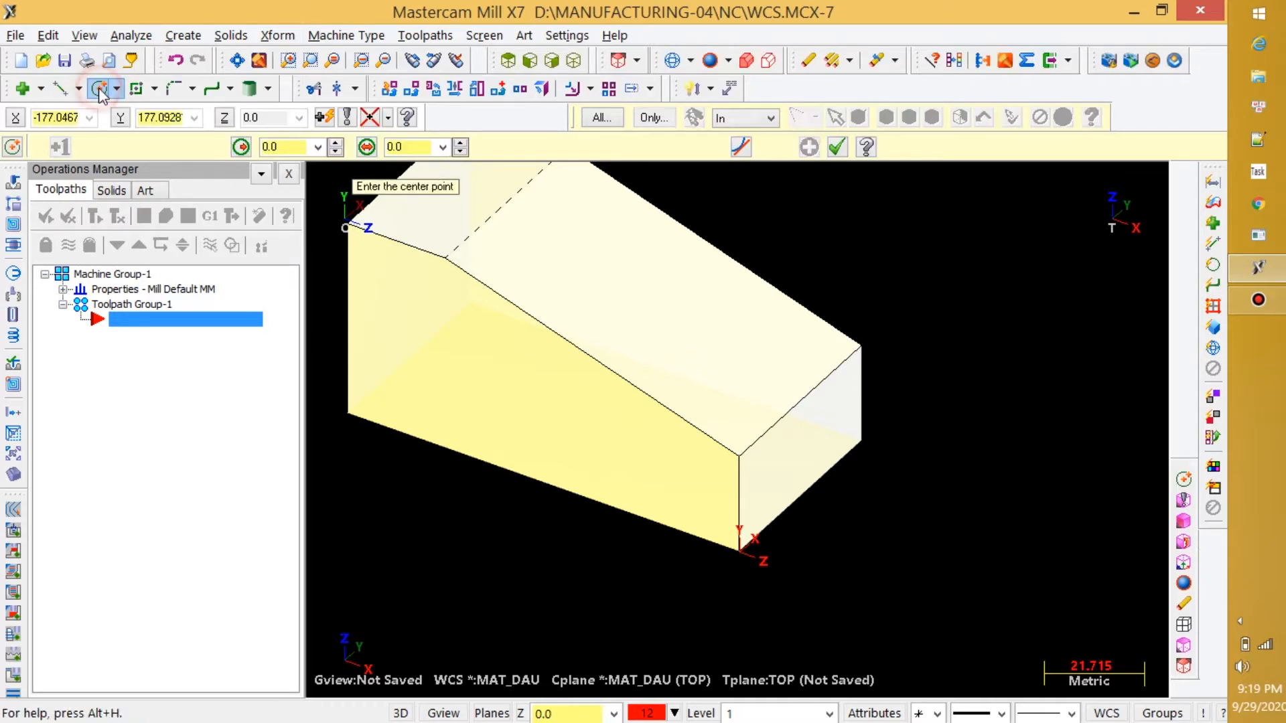
{"action": "left_click", "coordinate": [739, 504]}
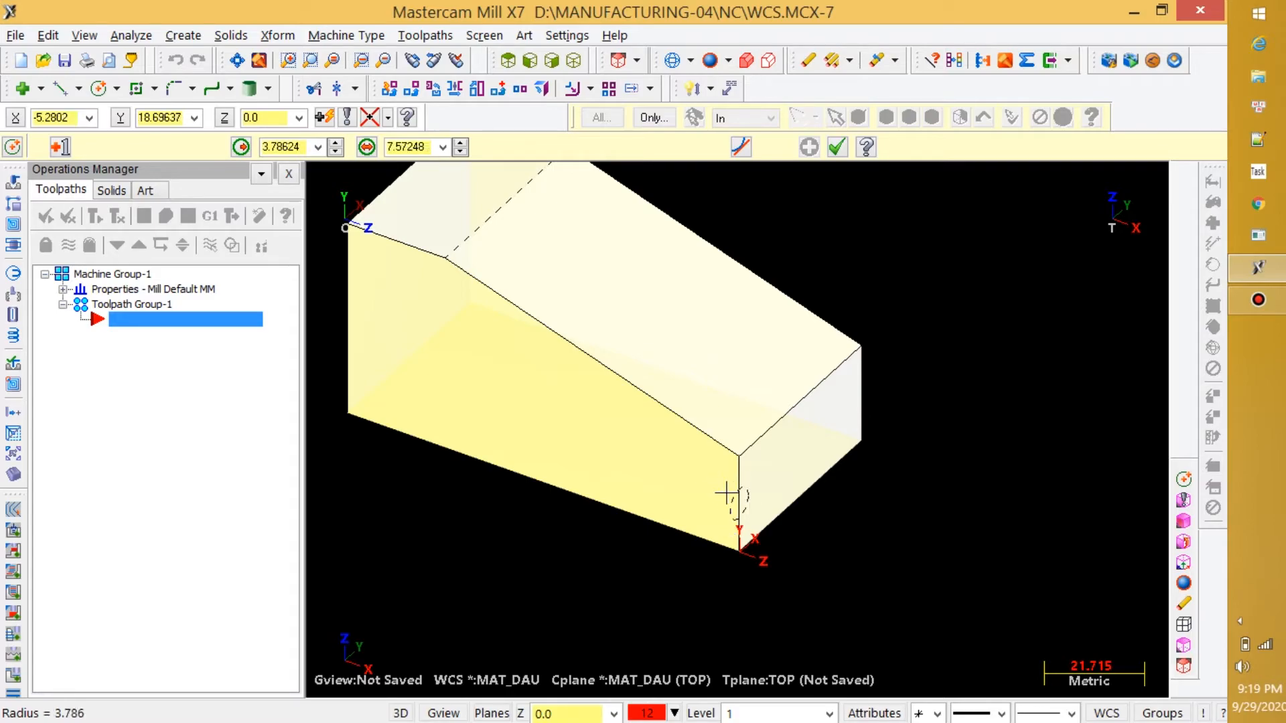
{"action": "left_click", "coordinate": [726, 493]}
Step: Draw a diagonal line across the short end face from its upper front corner to its lower rear corner
{"action": "scroll", "coordinate": [836, 519], "scroll_direction": "up", "scroll_amount": 2}
{"action": "scroll", "coordinate": [864, 489], "scroll_direction": "up", "scroll_amount": 1}
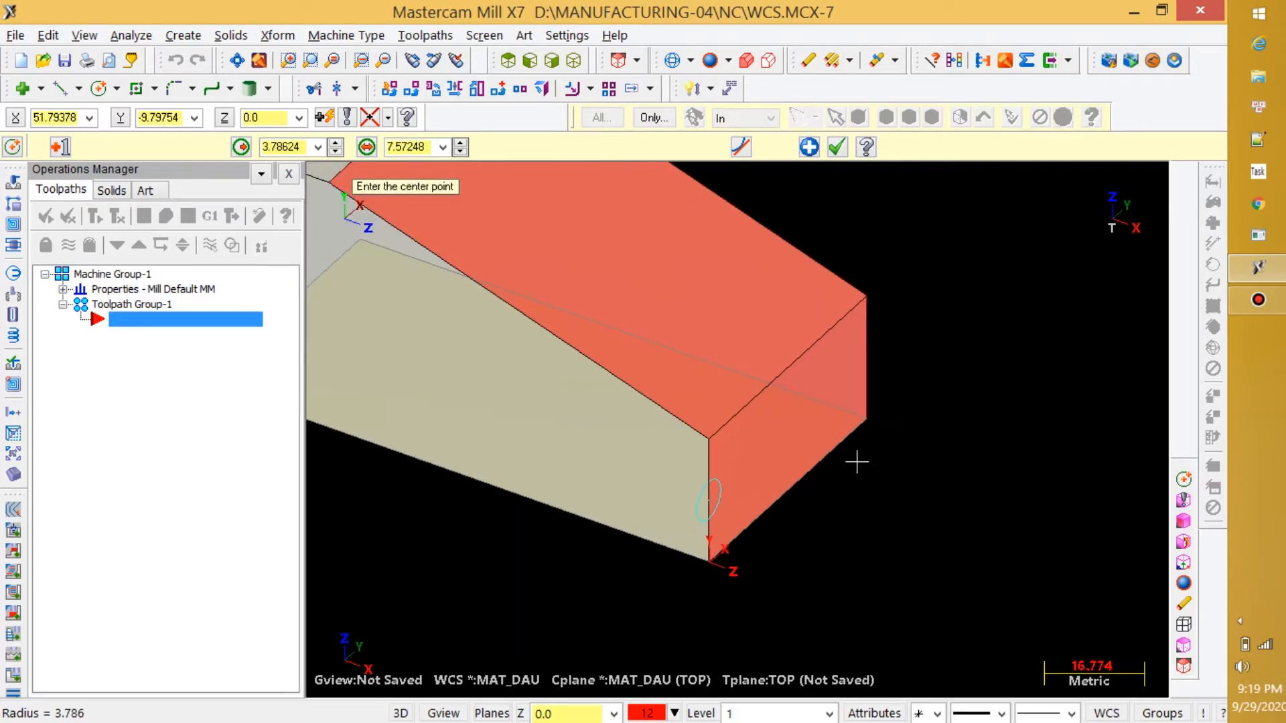
{"action": "left_click", "coordinate": [61, 88]}
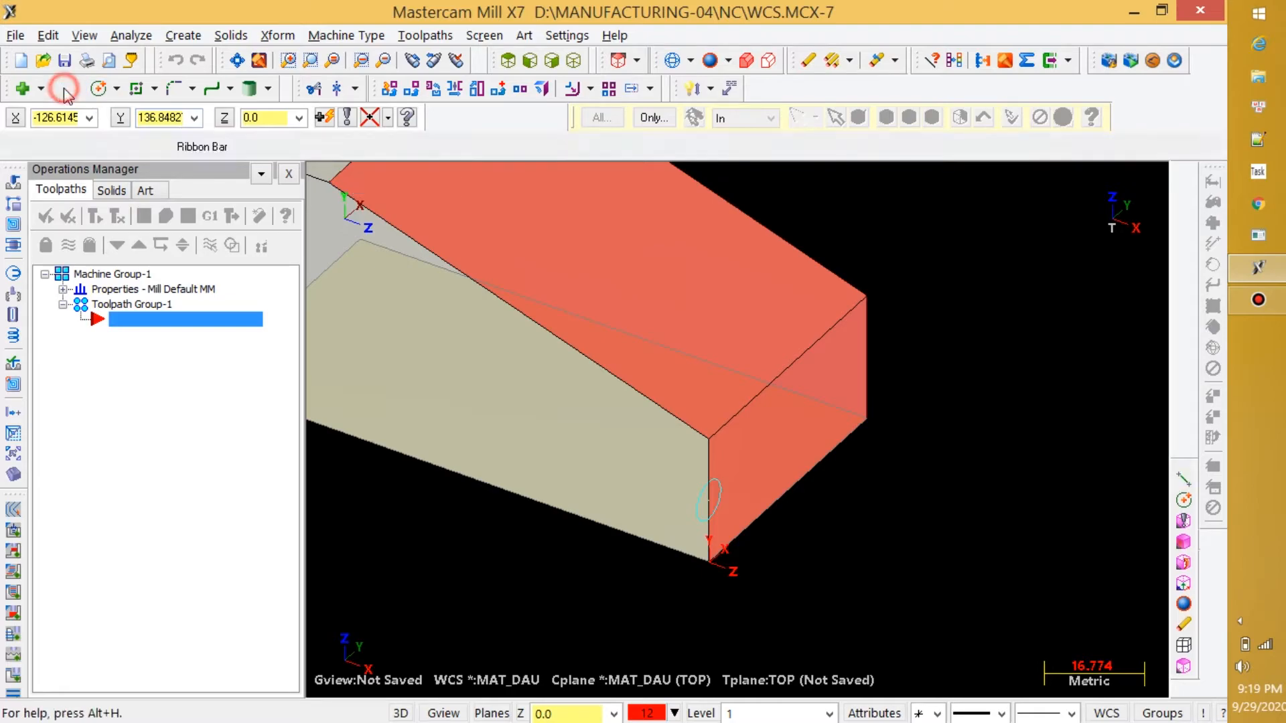
{"action": "left_click", "coordinate": [710, 440]}
{"action": "left_click", "coordinate": [865, 420]}
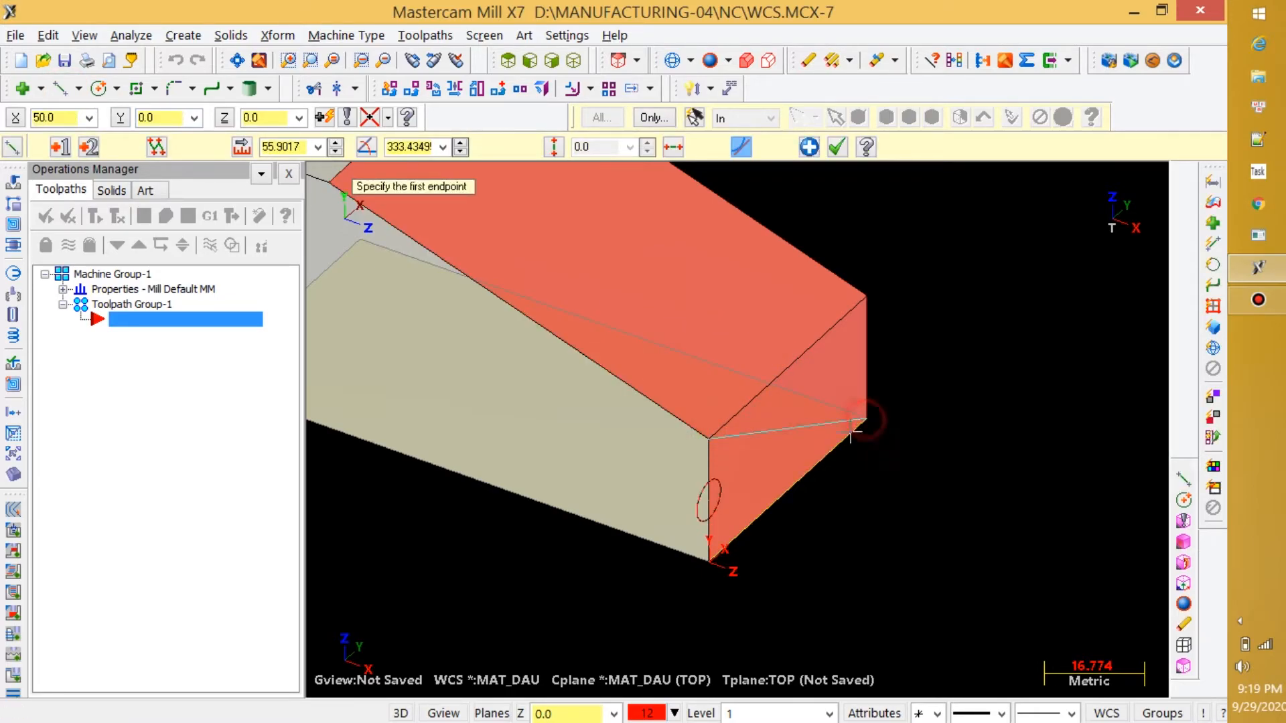
Step: Translate the circle with the Move option from its centre to the midpoint of the diagonal line
{"action": "left_click", "coordinate": [277, 35]}
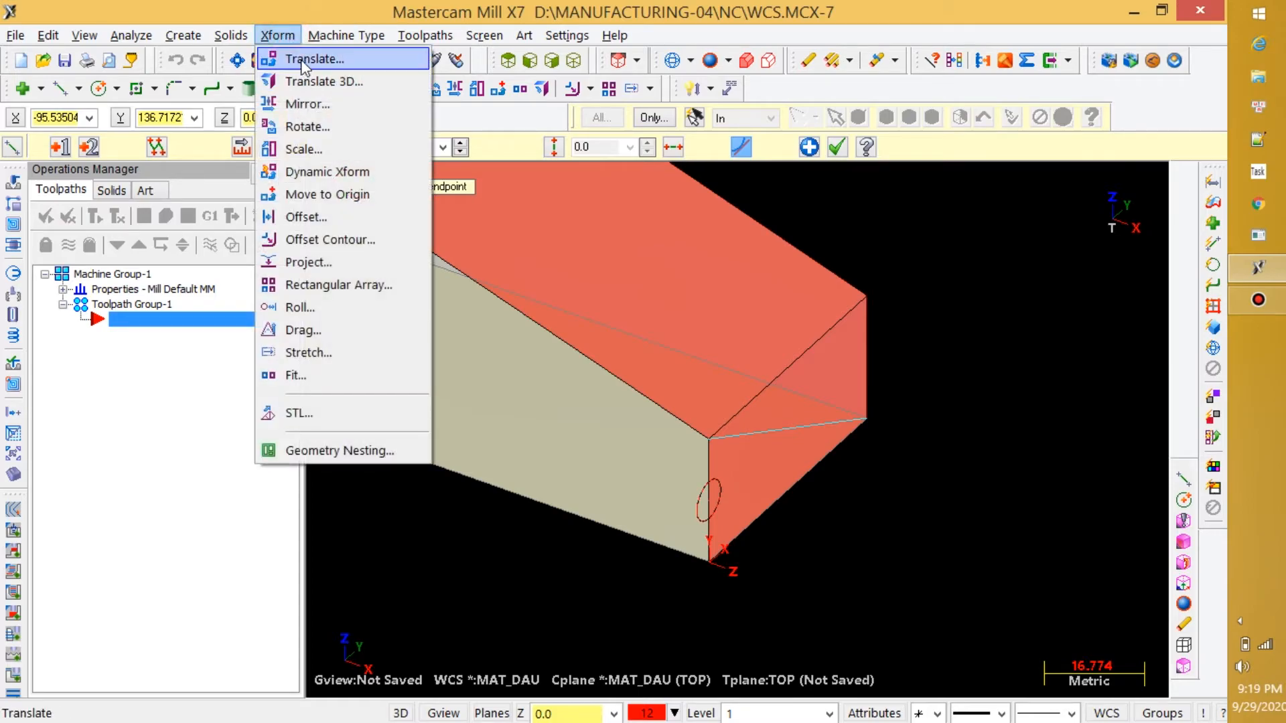
{"action": "left_click", "coordinate": [302, 60]}
{"action": "left_click", "coordinate": [719, 493]}
{"action": "key", "text": "Return"}
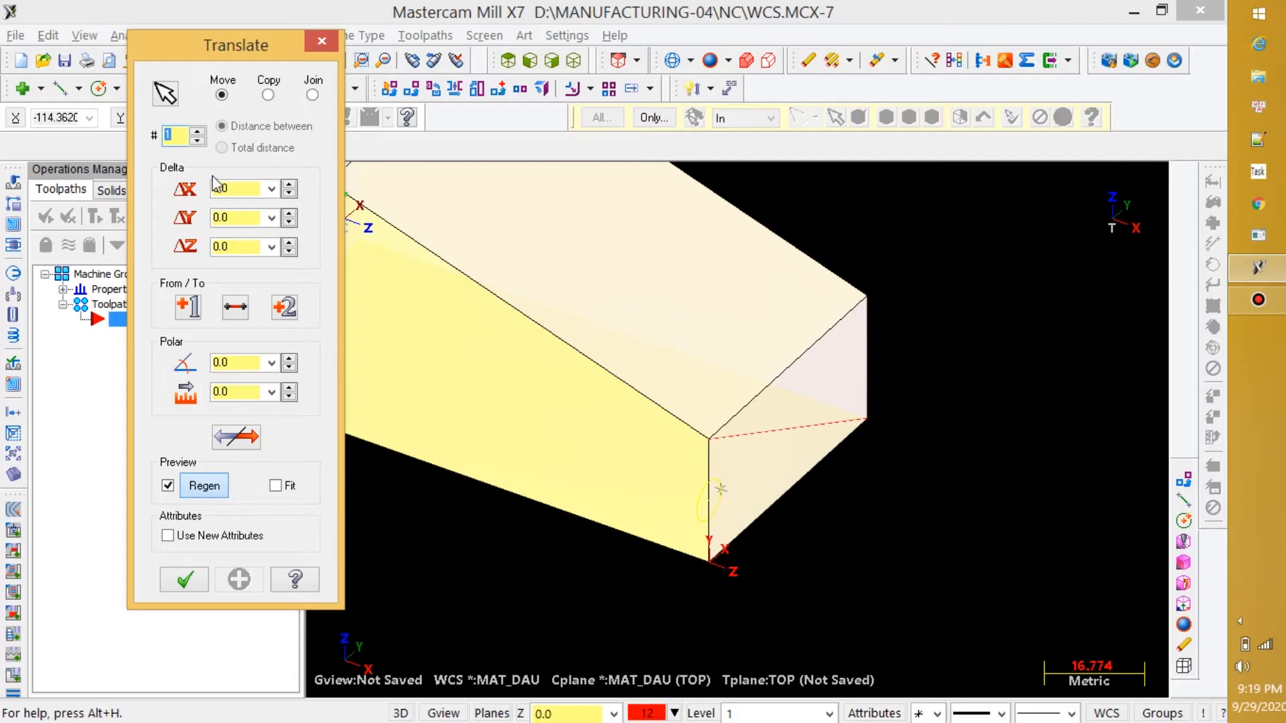
{"action": "left_click", "coordinate": [200, 307]}
{"action": "left_click", "coordinate": [710, 501]}
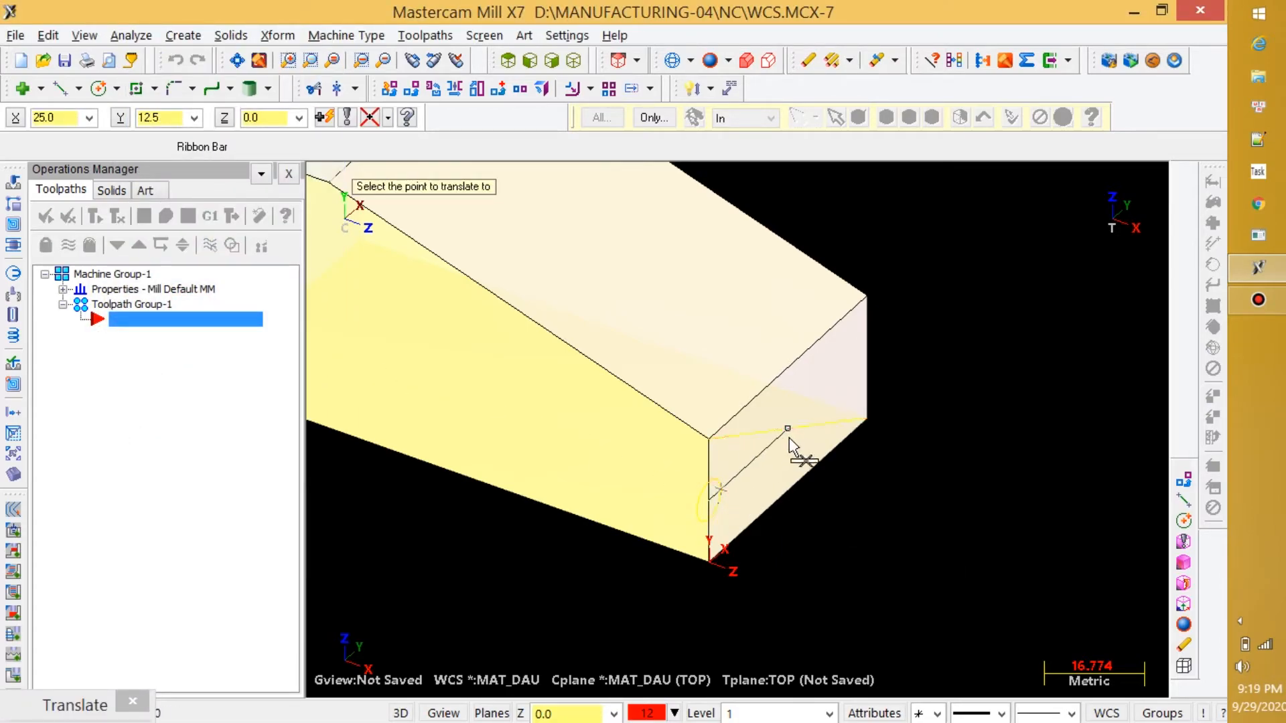
{"action": "left_click", "coordinate": [789, 438]}
{"action": "left_click", "coordinate": [193, 591]}
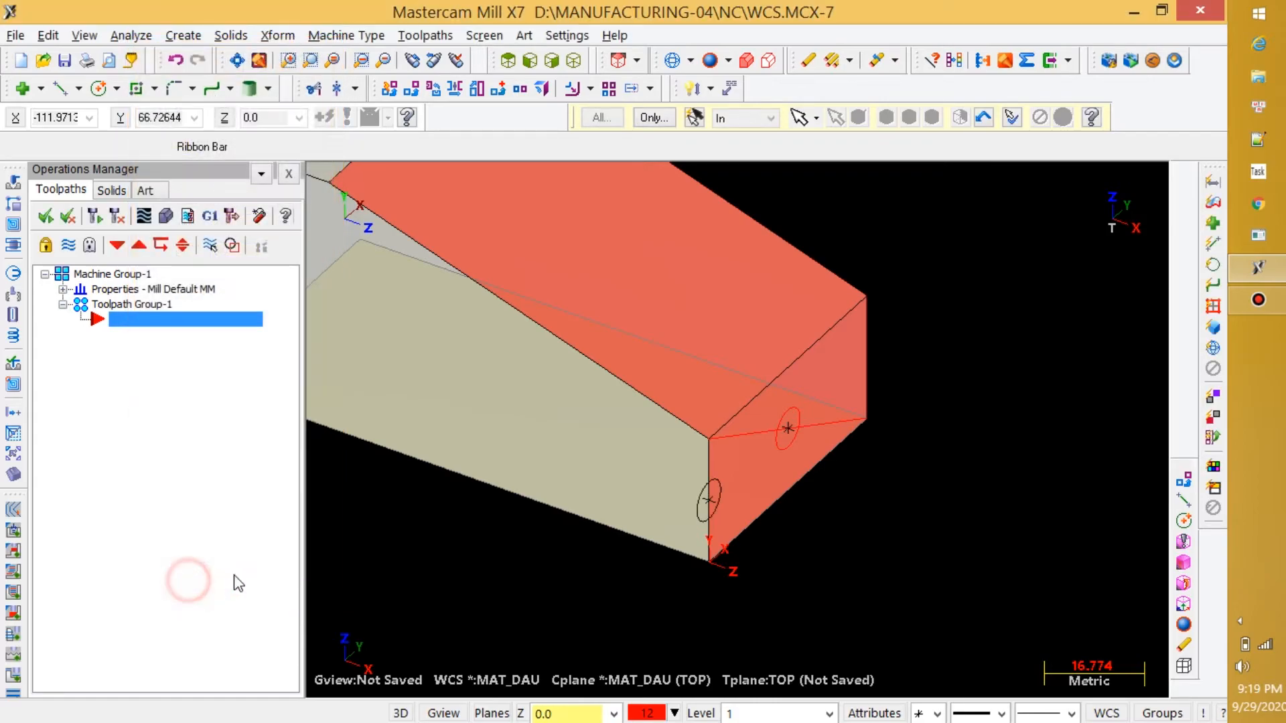
Step: Delete the diagonal line from the short end face and undo the deletion of the solid body
{"action": "left_click", "coordinate": [818, 451]}
{"action": "key", "text": "Delete"}
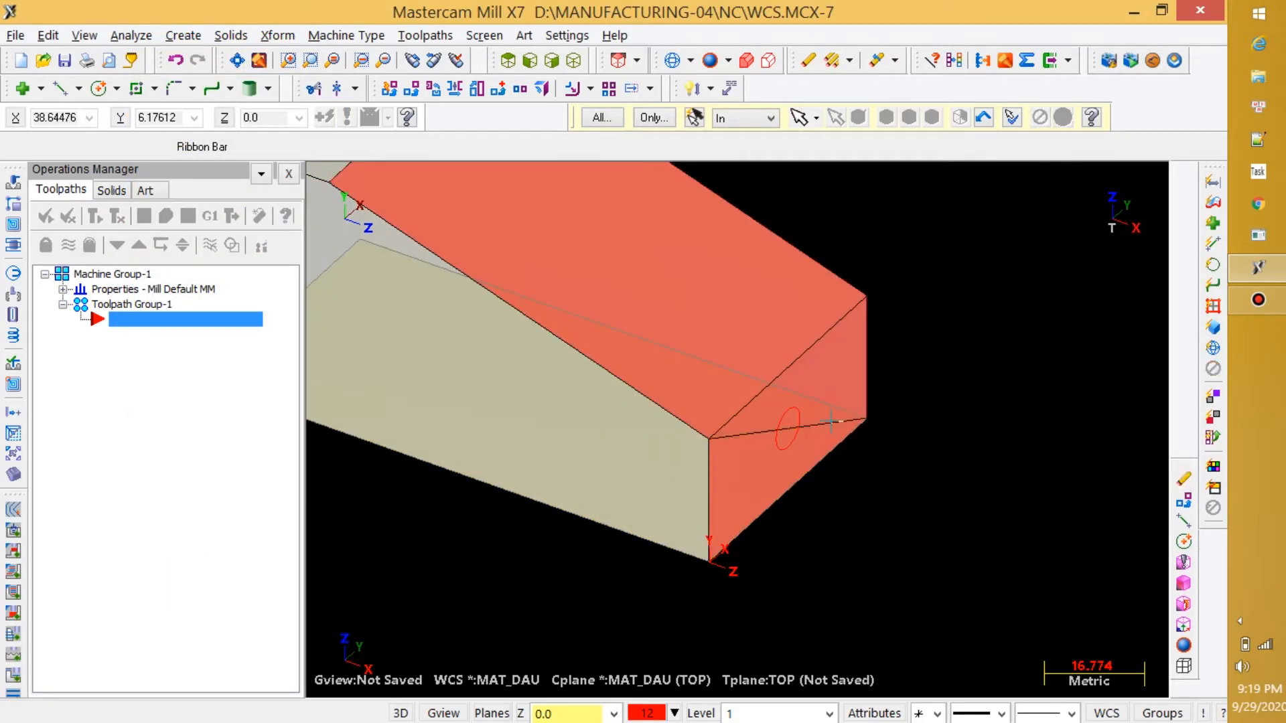
{"action": "left_click", "coordinate": [810, 427]}
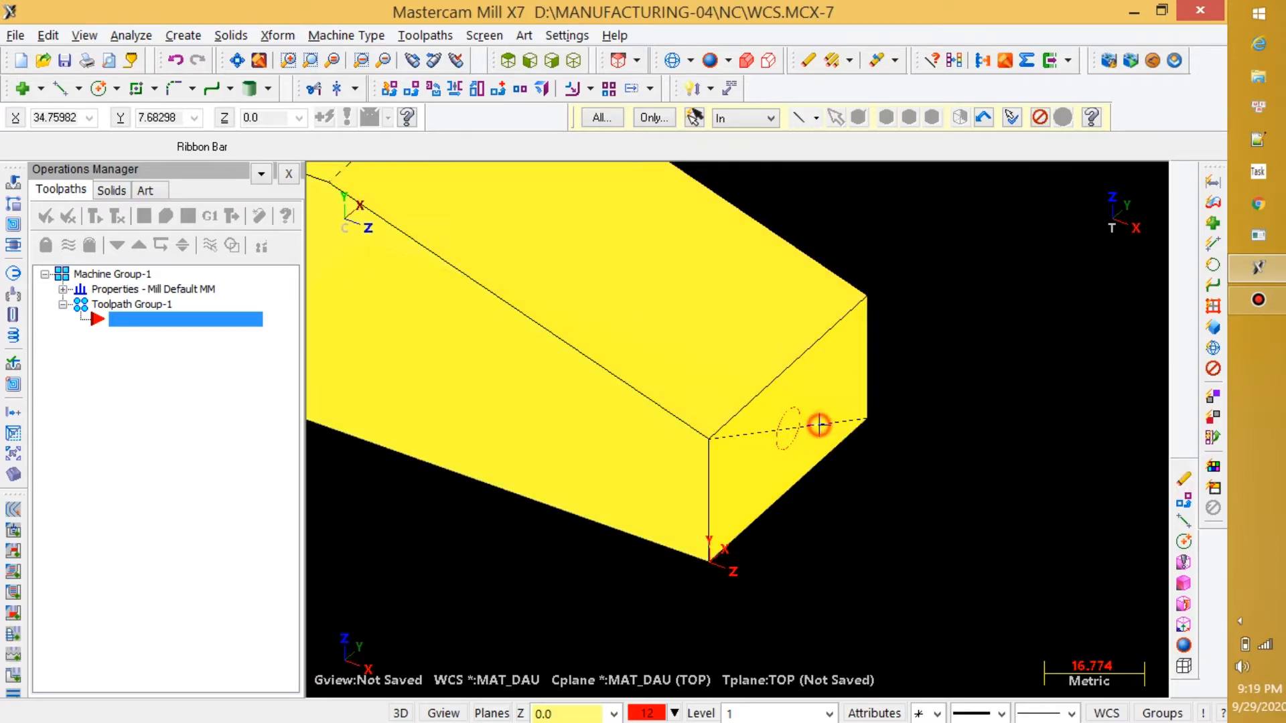
{"action": "key", "text": "Delete"}
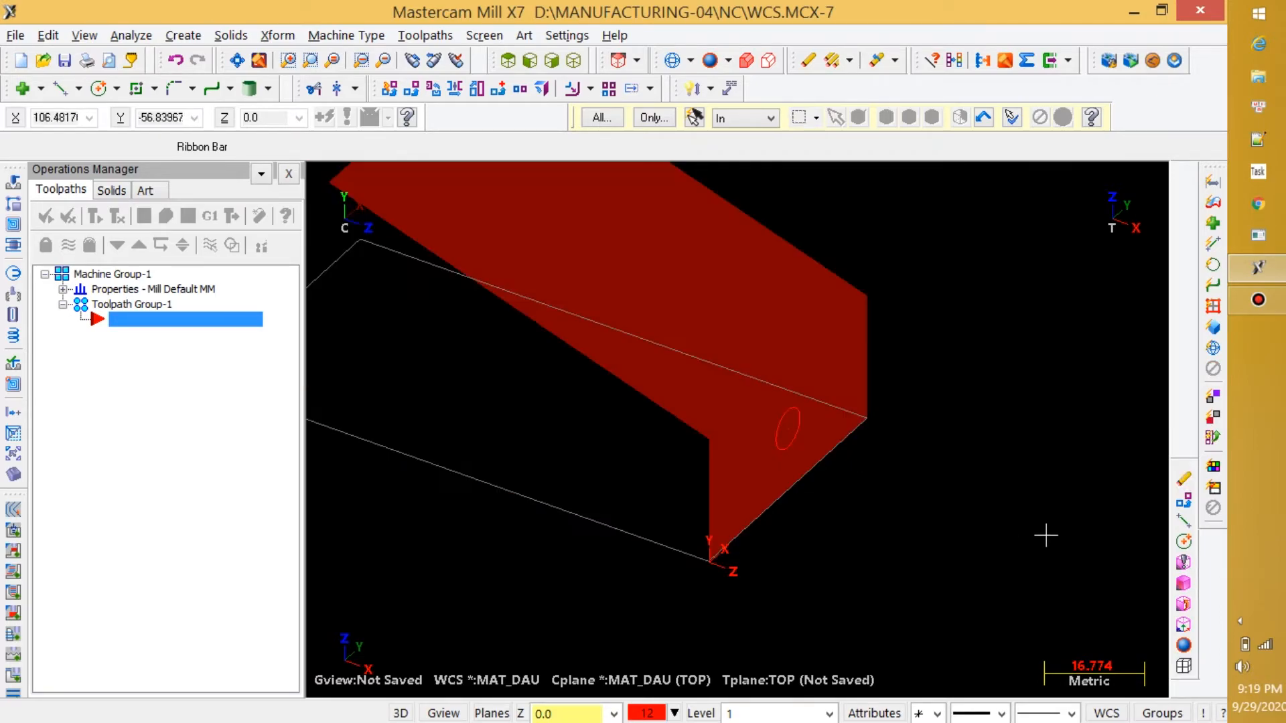
{"action": "scroll", "coordinate": [936, 536], "scroll_direction": "down", "scroll_amount": 3}
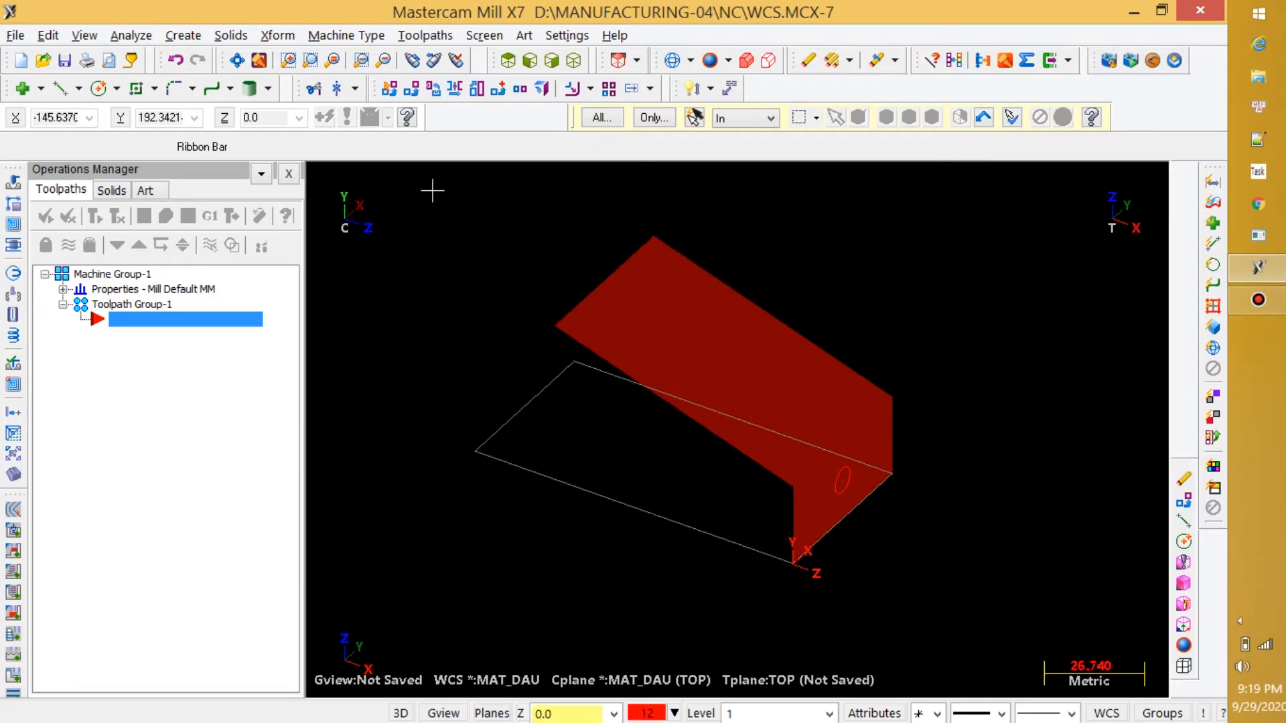
{"action": "left_click", "coordinate": [176, 61]}
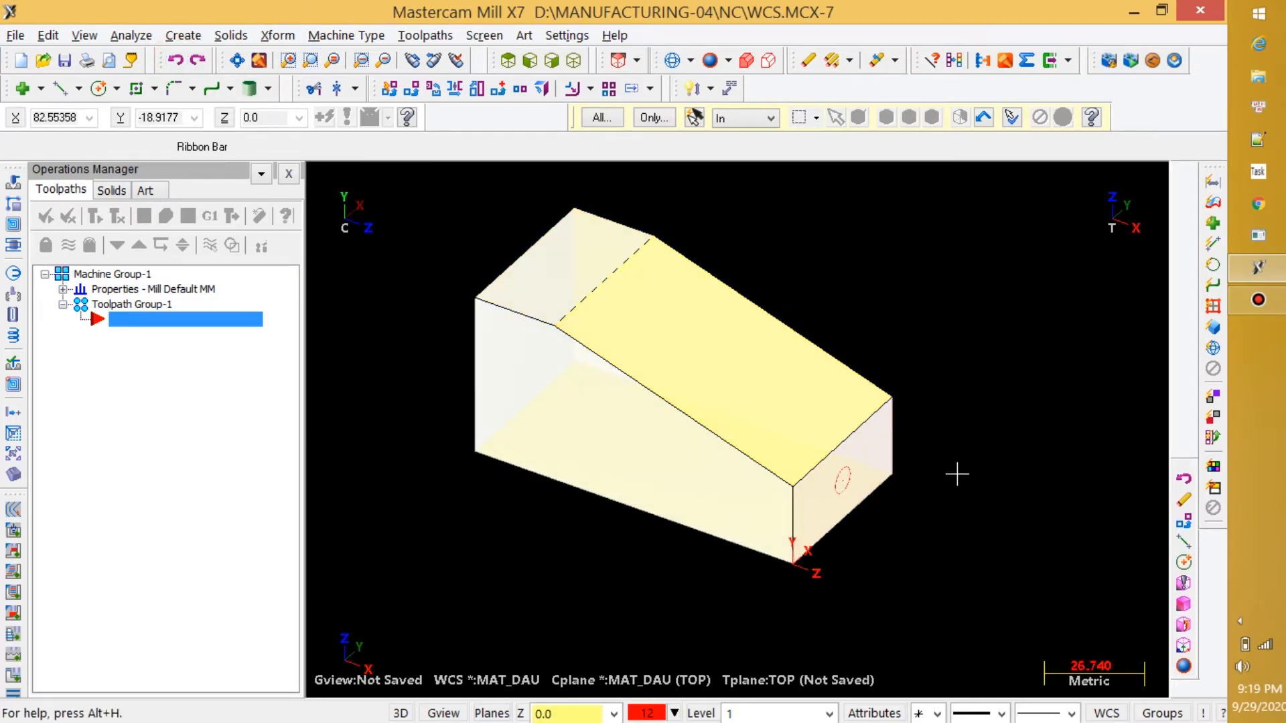
{"action": "scroll", "coordinate": [945, 499], "scroll_direction": "up", "scroll_amount": 2}
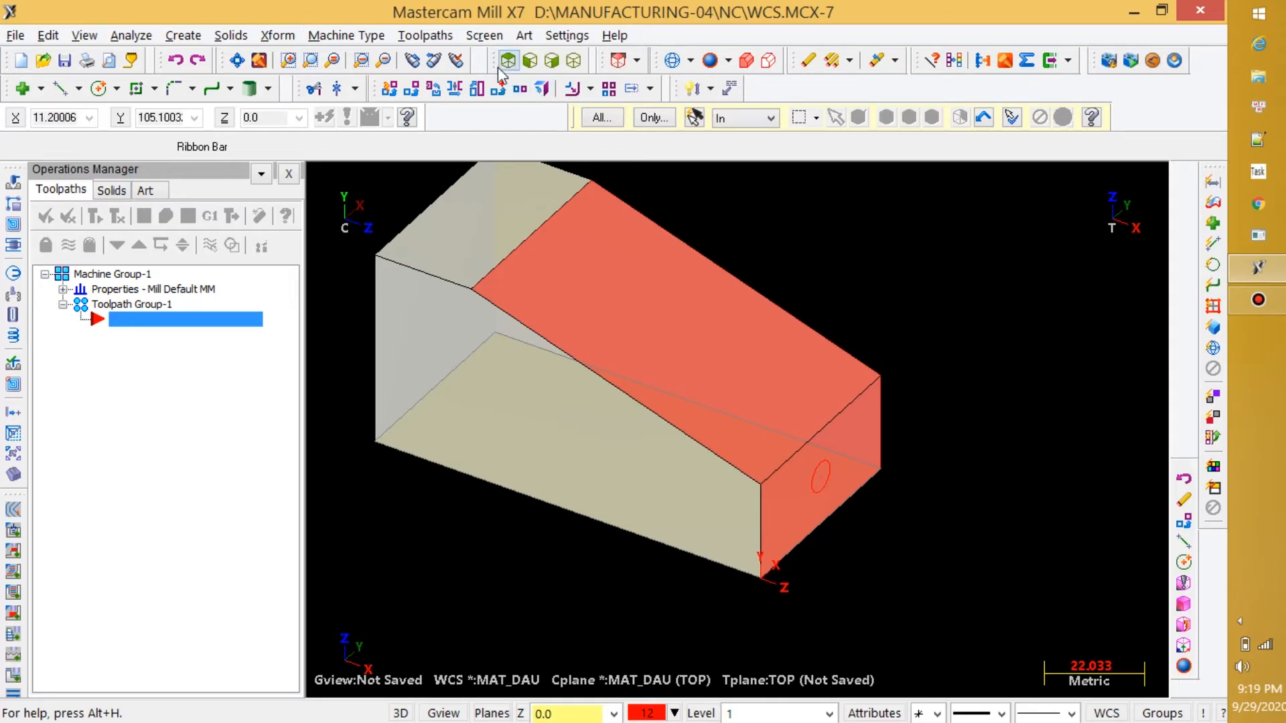
Step: Set the MAT_NGHIENG view as the current WCS and construction plane in the View Manager
{"action": "left_click", "coordinate": [412, 60]}
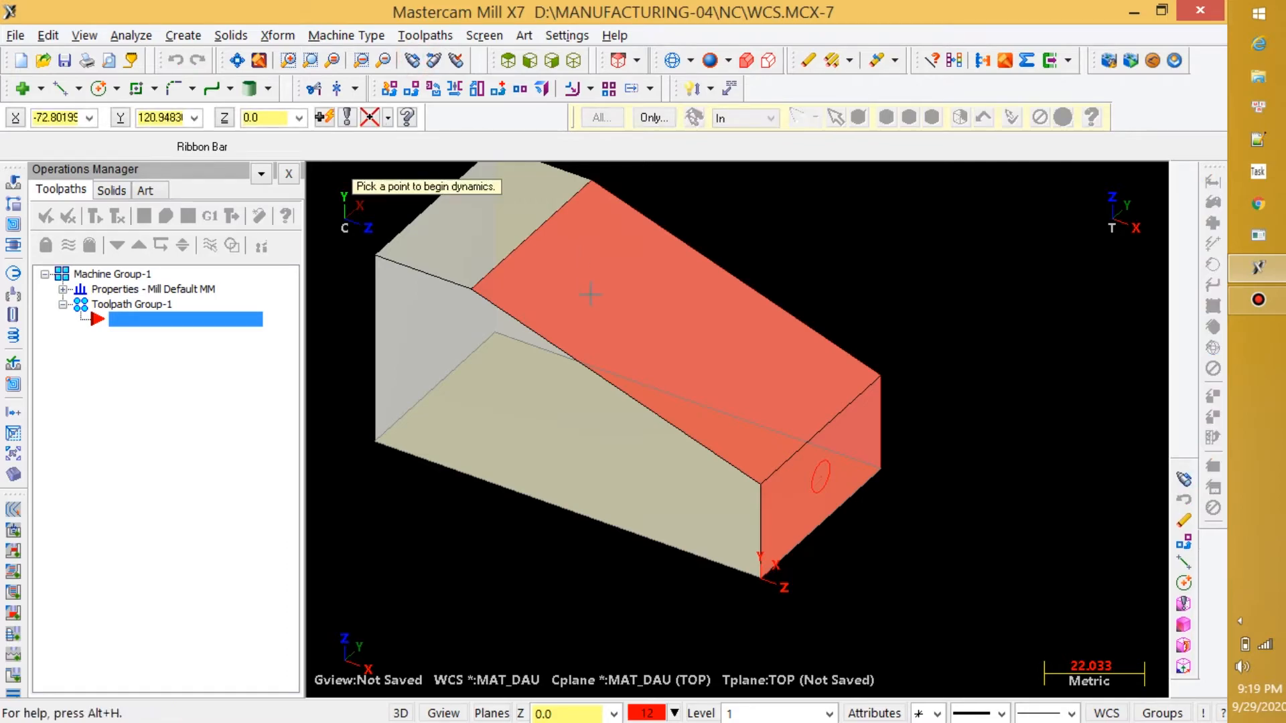
{"action": "left_click", "coordinate": [593, 293]}
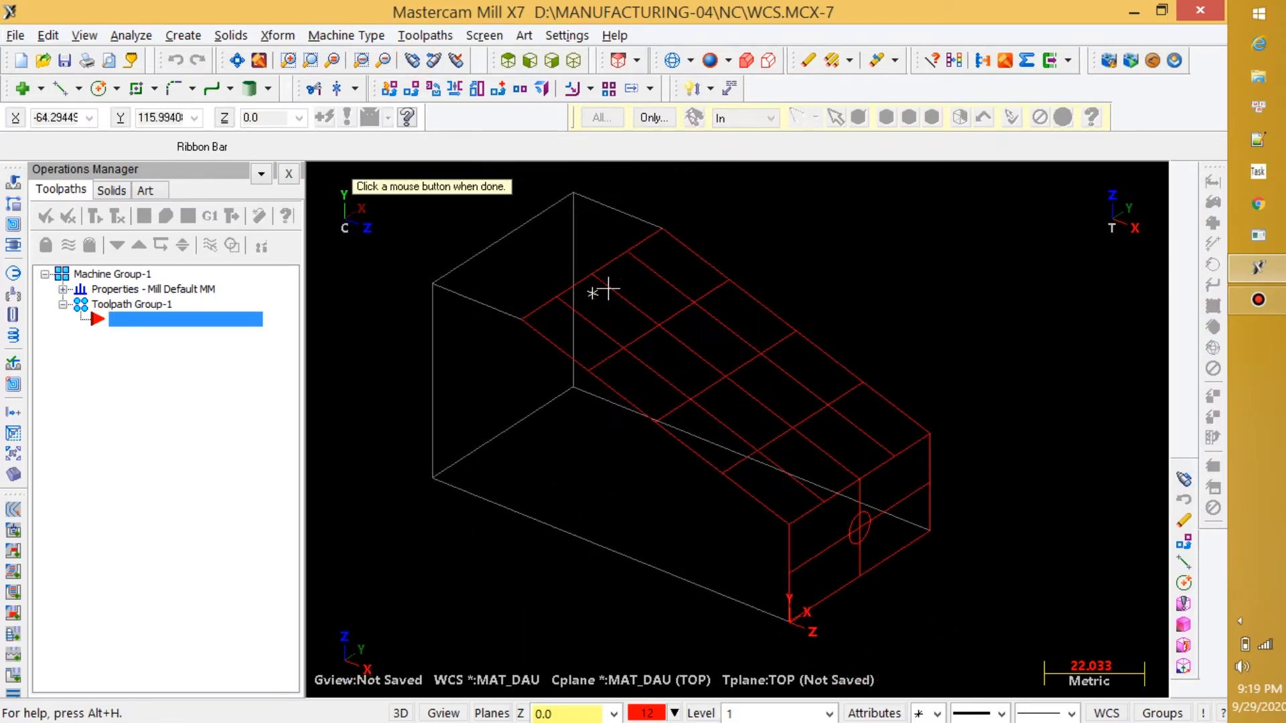
{"action": "left_click", "coordinate": [609, 288]}
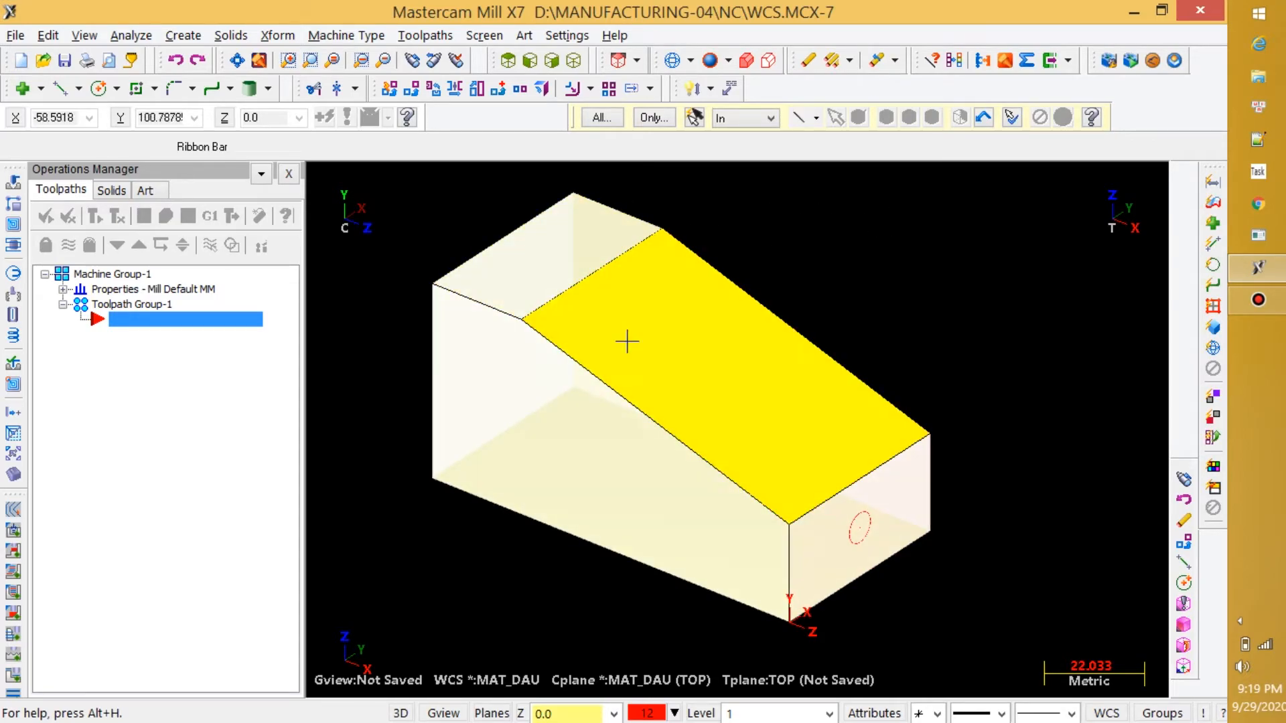
{"action": "left_click", "coordinate": [1106, 714]}
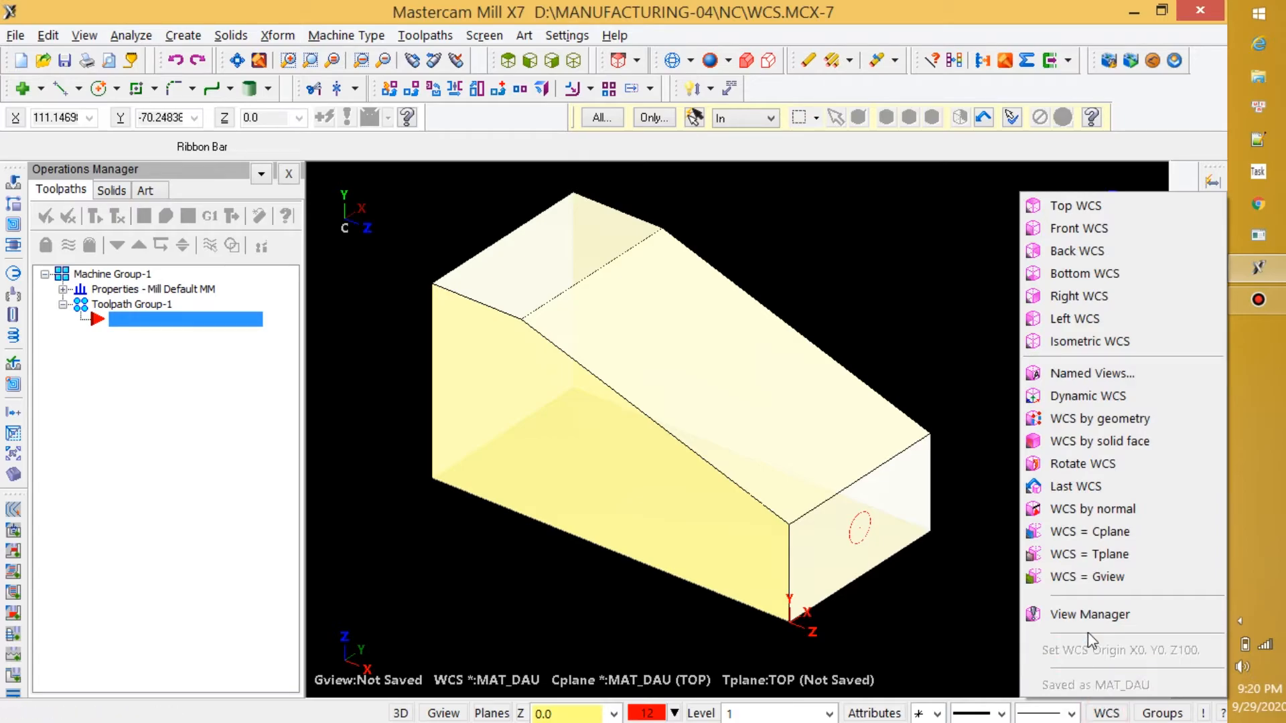
{"action": "left_click", "coordinate": [1090, 615]}
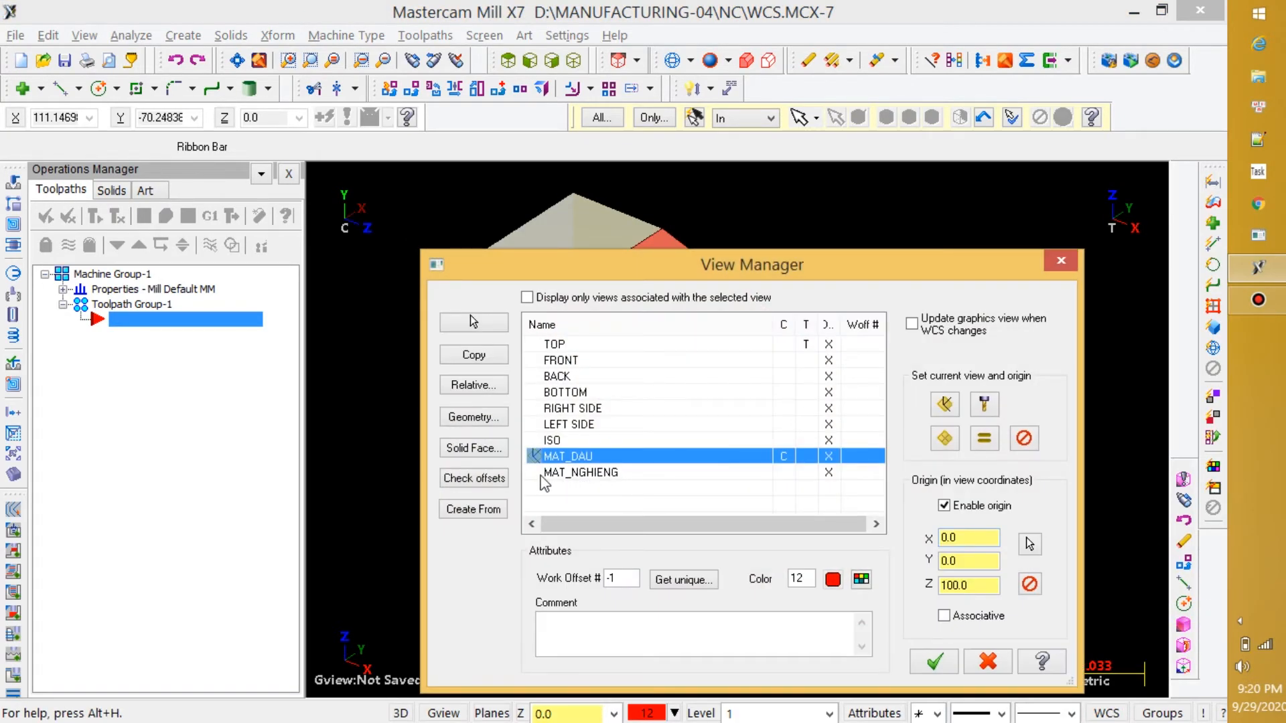
{"action": "left_click", "coordinate": [589, 473]}
{"action": "left_click", "coordinate": [946, 406]}
{"action": "left_click", "coordinate": [945, 440]}
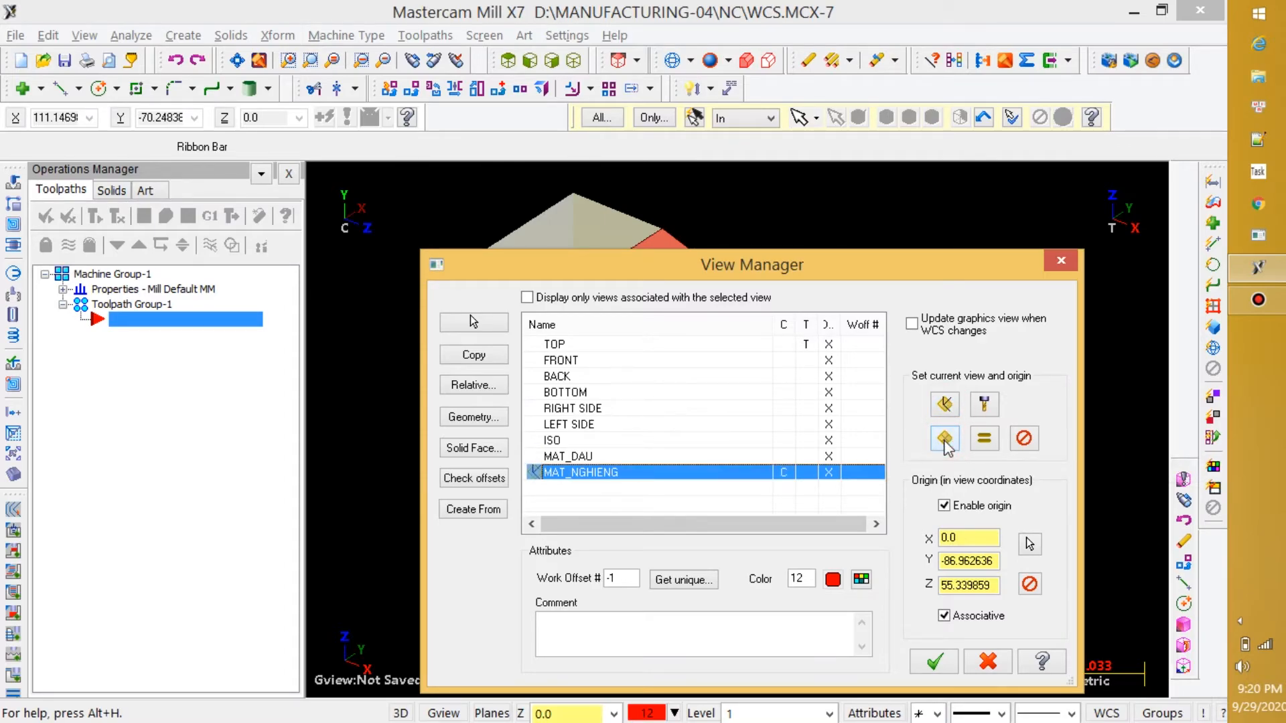
{"action": "left_click", "coordinate": [935, 661]}
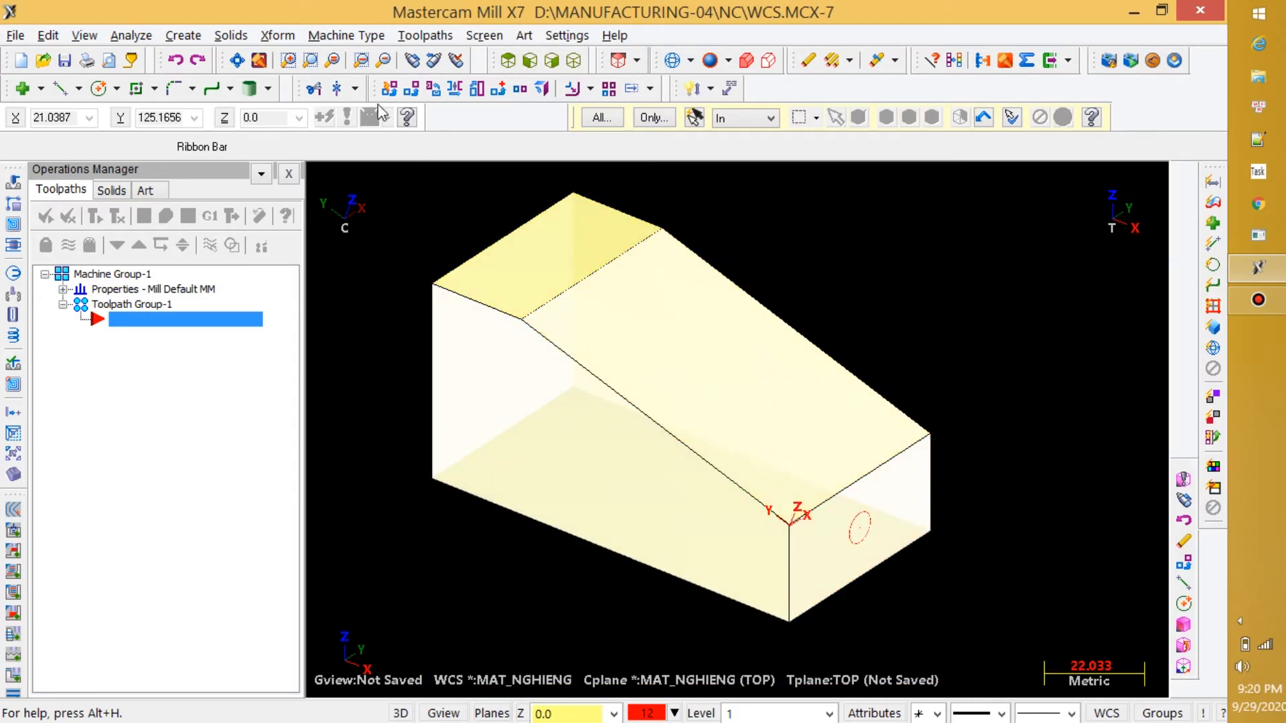
Step: Create the letters SUS 304 on the sloped face, starting at the midpoint of its front long edge
{"action": "left_click", "coordinate": [183, 34]}
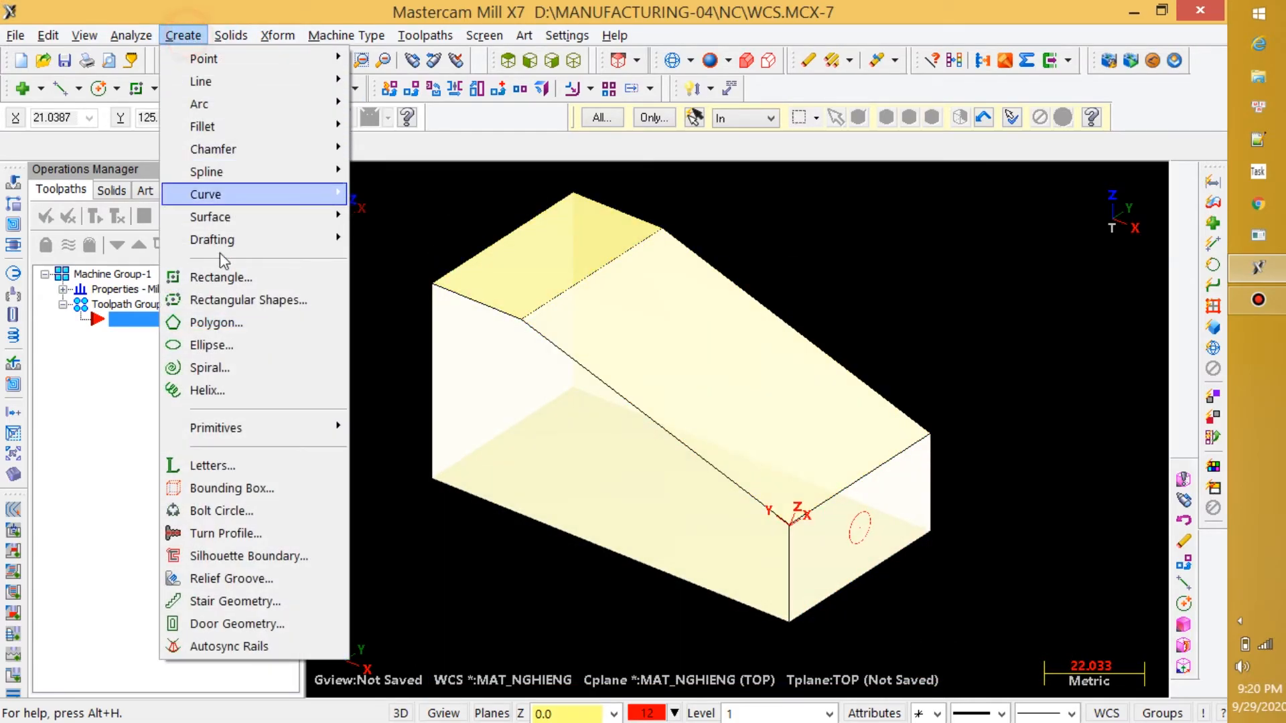
{"action": "left_click", "coordinate": [241, 467]}
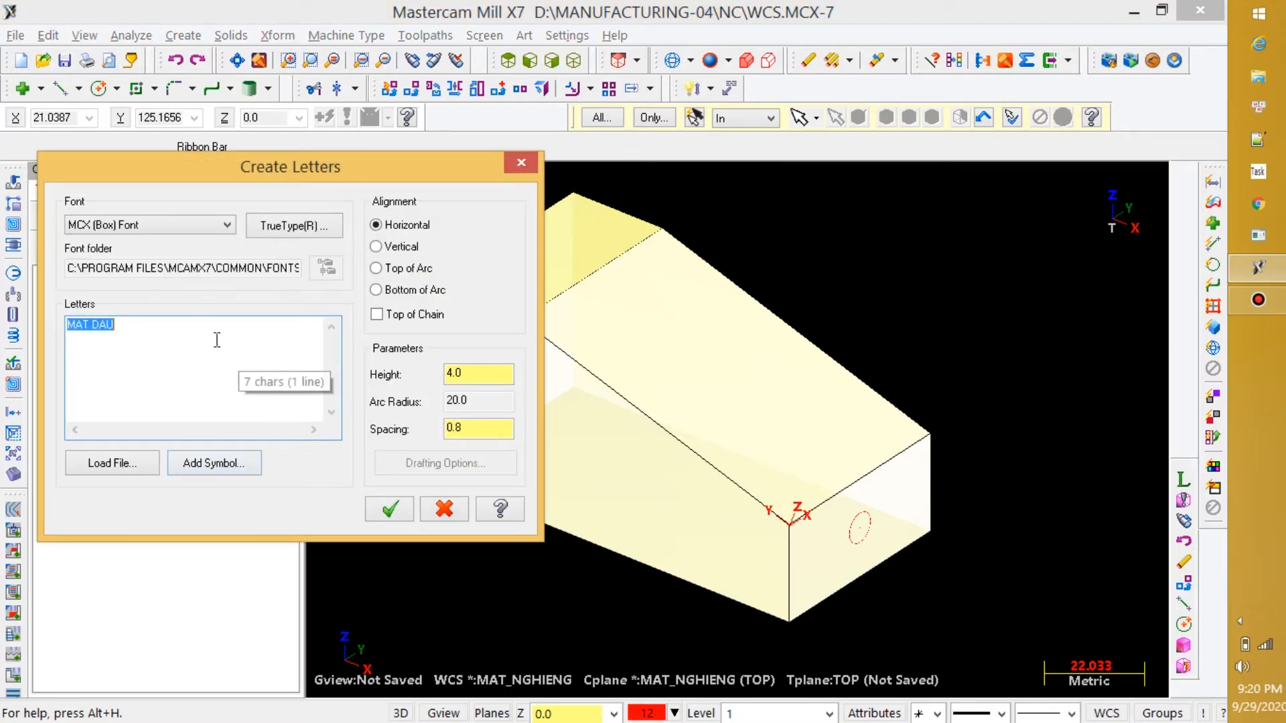
{"action": "type", "text": "MA"}
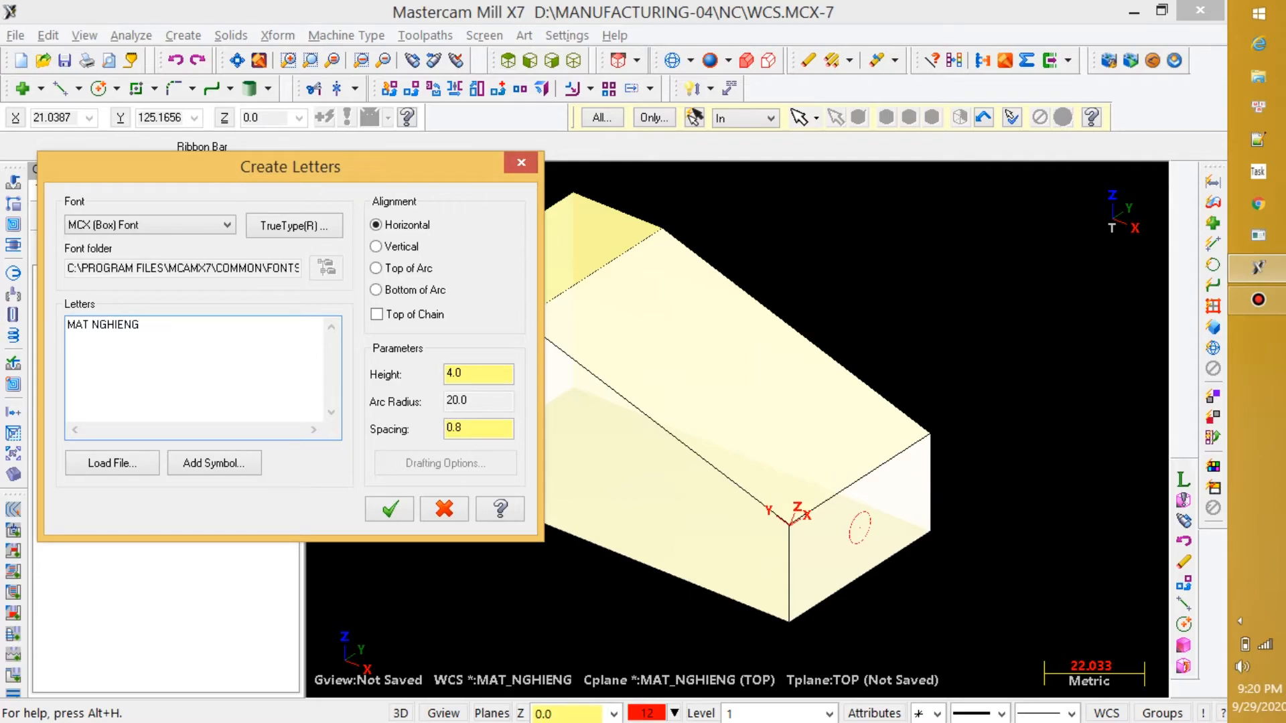
{"action": "key", "text": "BackSpace"}
{"action": "key", "text": "BackSpace"}
{"action": "key", "text": "BackSpace"}
{"action": "key", "text": "BackSpace"}
{"action": "key", "text": "BackSpace"}
{"action": "key", "text": "BackSpace"}
{"action": "key", "text": "BackSpace"}
{"action": "key", "text": "BackSpace"}
{"action": "key", "text": "BackSpace"}
{"action": "key", "text": "BackSpace"}
{"action": "type", "text": "SUS 304"}
{"action": "left_click", "coordinate": [392, 511]}
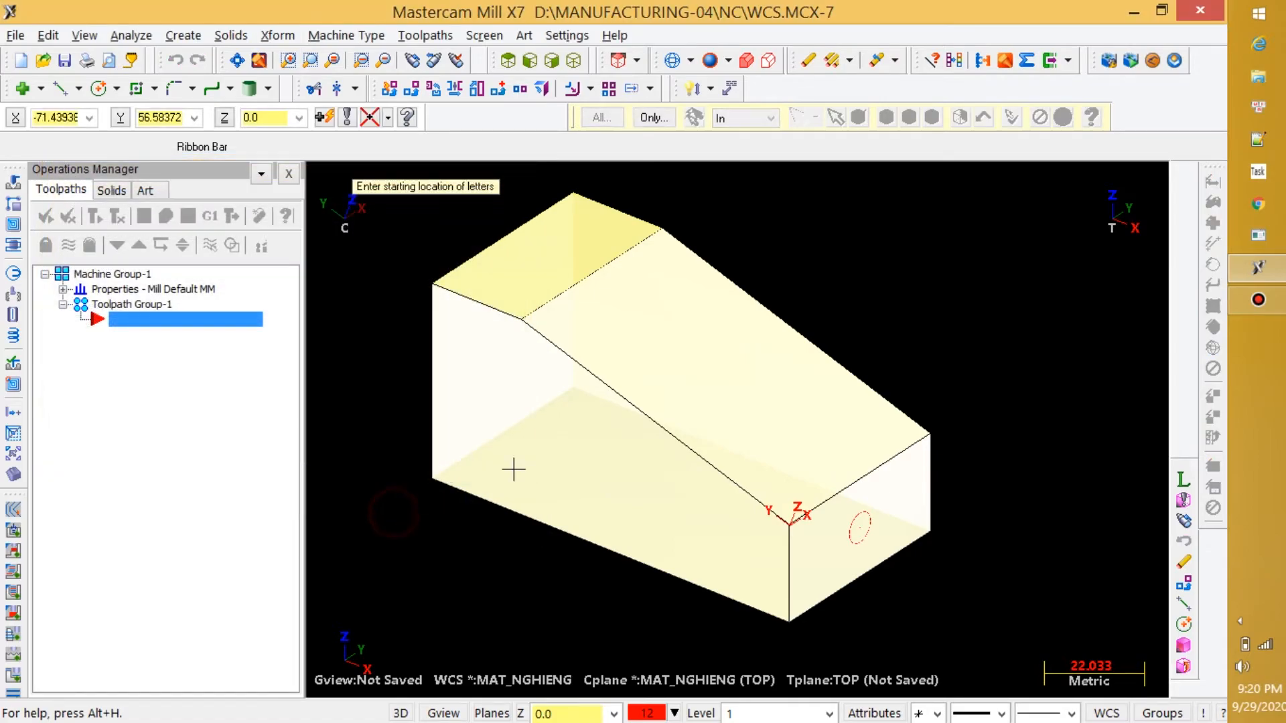
{"action": "left_click", "coordinate": [656, 424]}
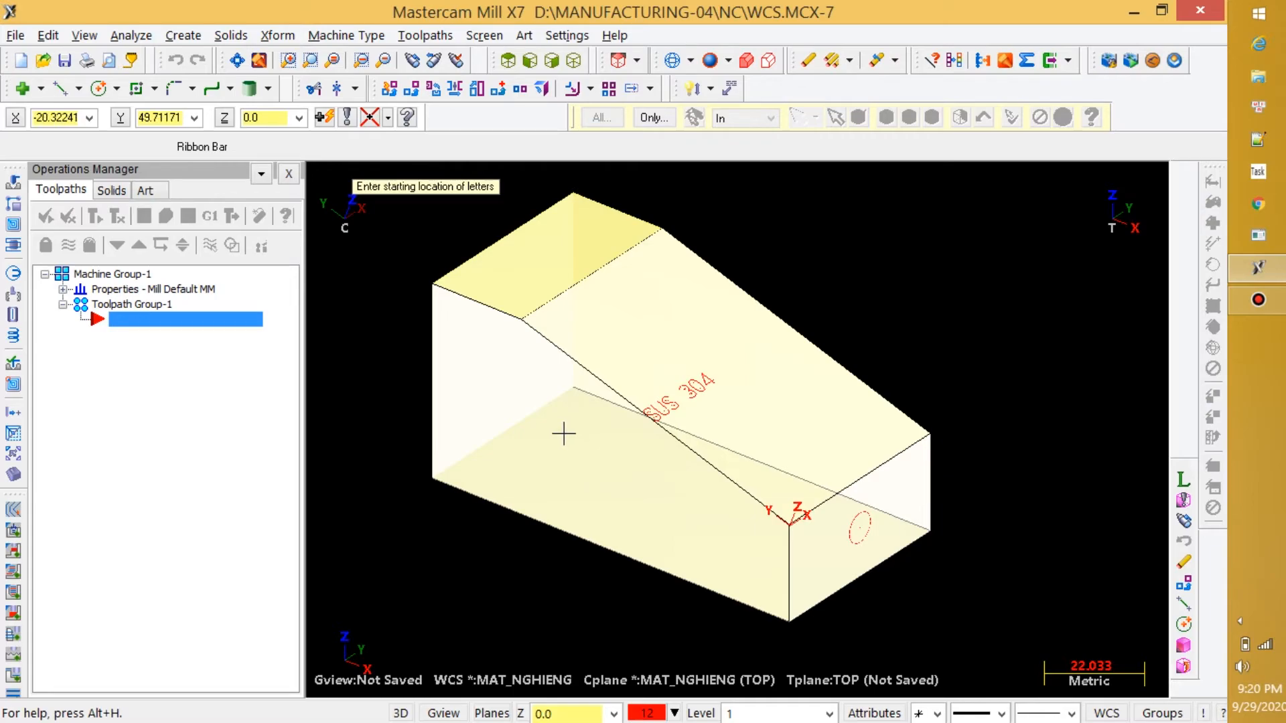
Step: Translate the SUS 304 letters with the Move option by 12 mm in X
{"action": "left_click", "coordinate": [278, 36]}
{"action": "left_click", "coordinate": [307, 59]}
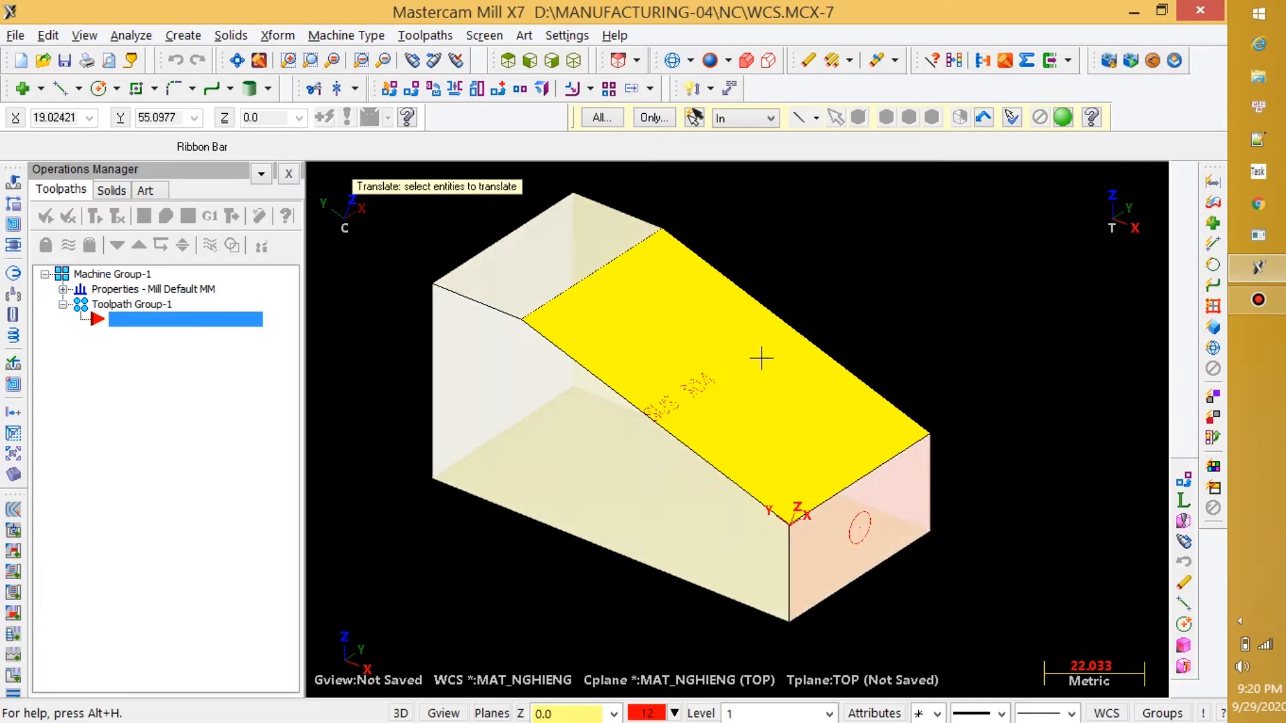
{"action": "left_click_drag", "start_coordinate": [975, 432], "coordinate": [565, 359]}
{"action": "key", "text": "Return"}
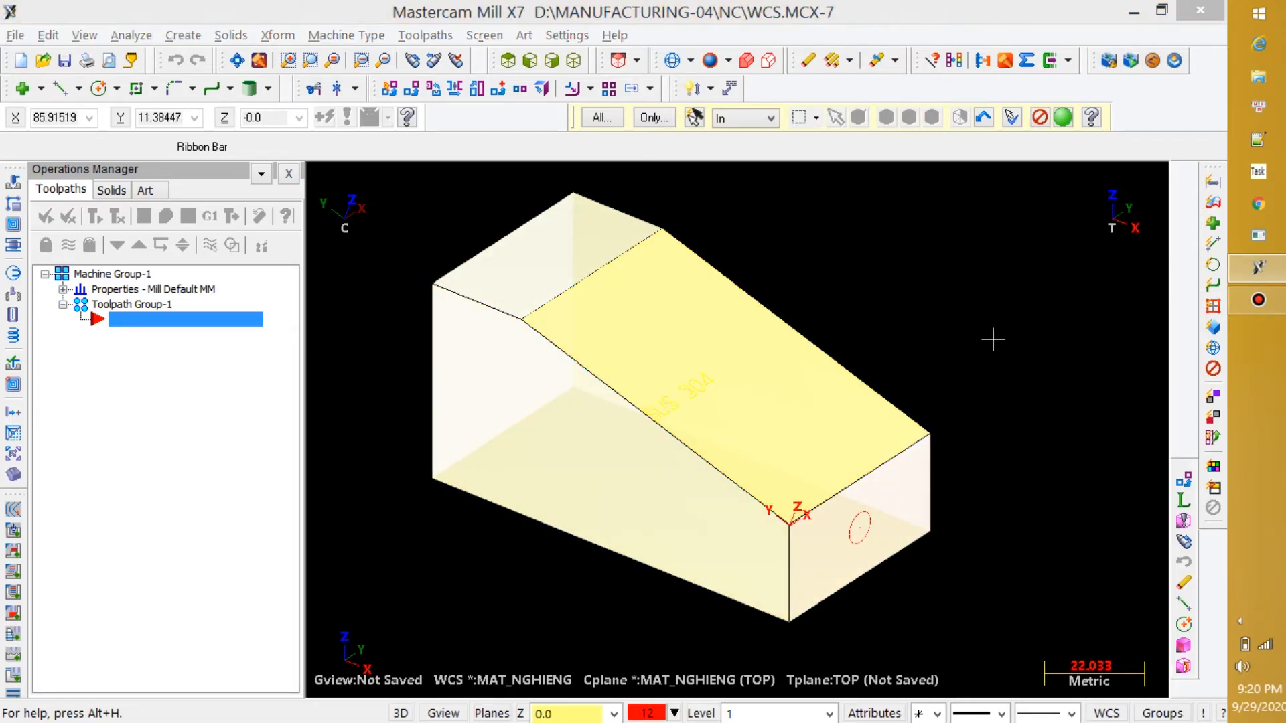
{"action": "left_click", "coordinate": [230, 194]}
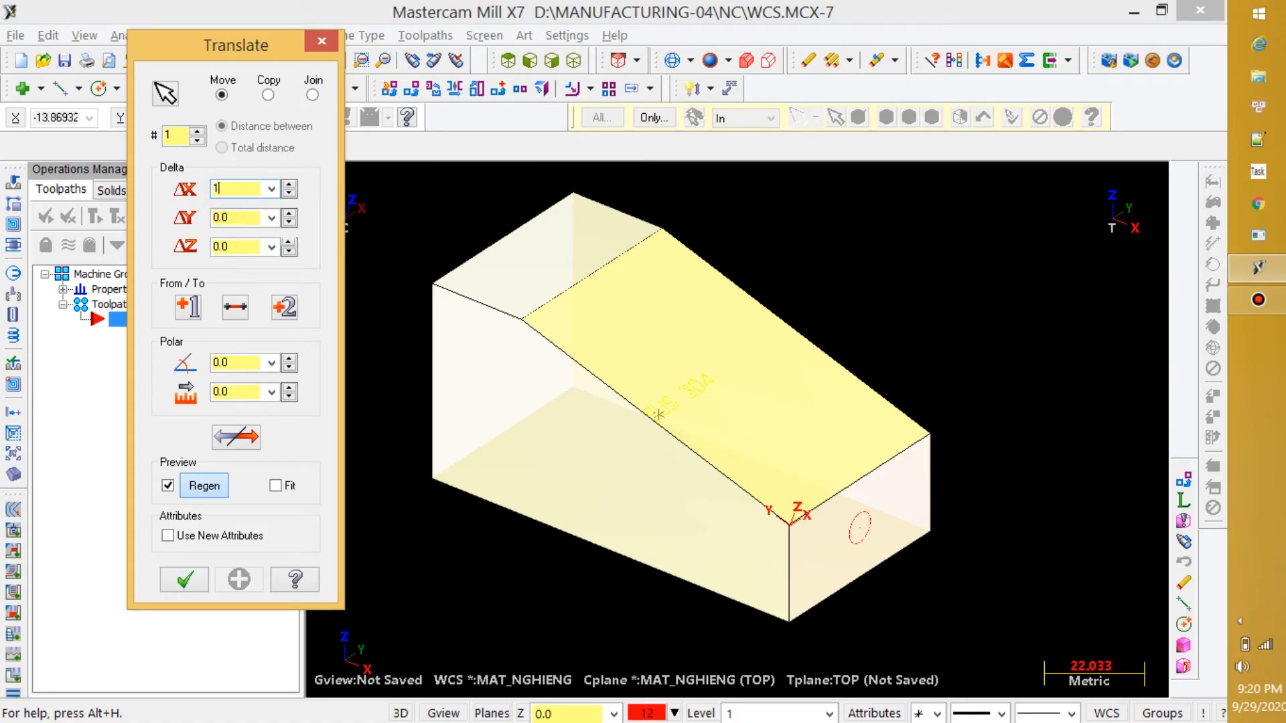
{"action": "left_click", "coordinate": [228, 191]}
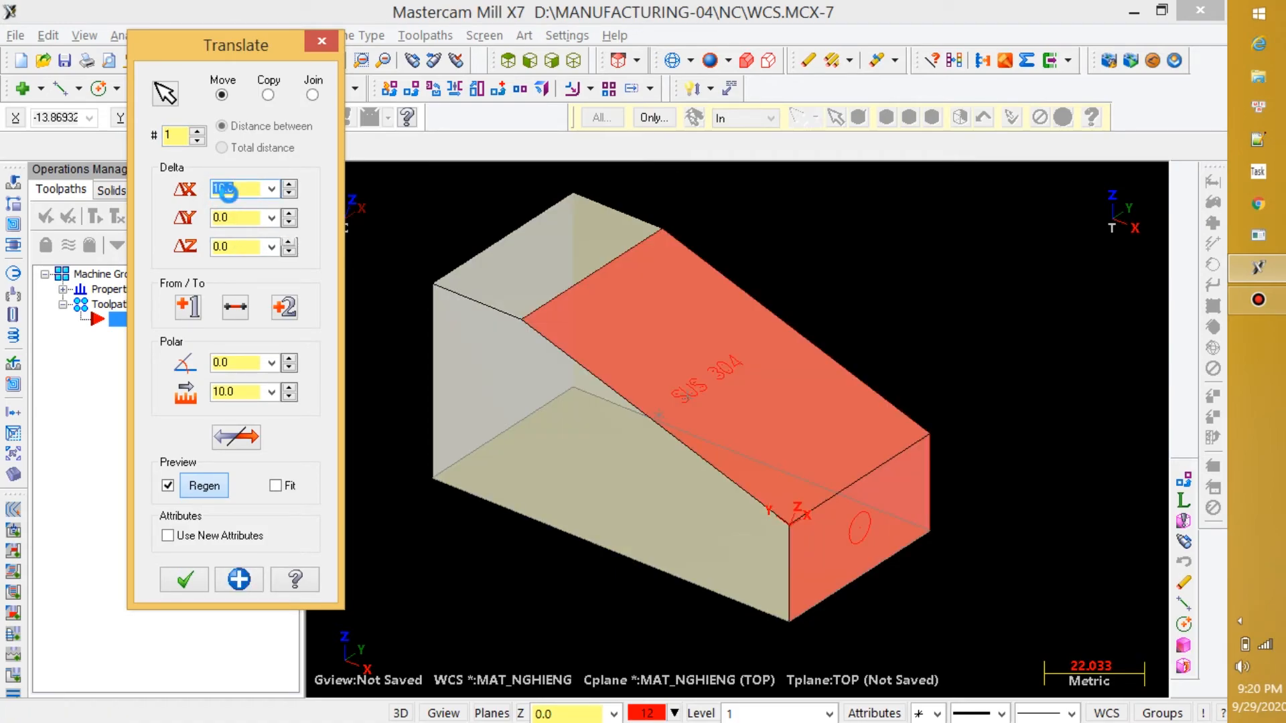
{"action": "left_click", "coordinate": [229, 193]}
{"action": "left_click", "coordinate": [182, 580]}
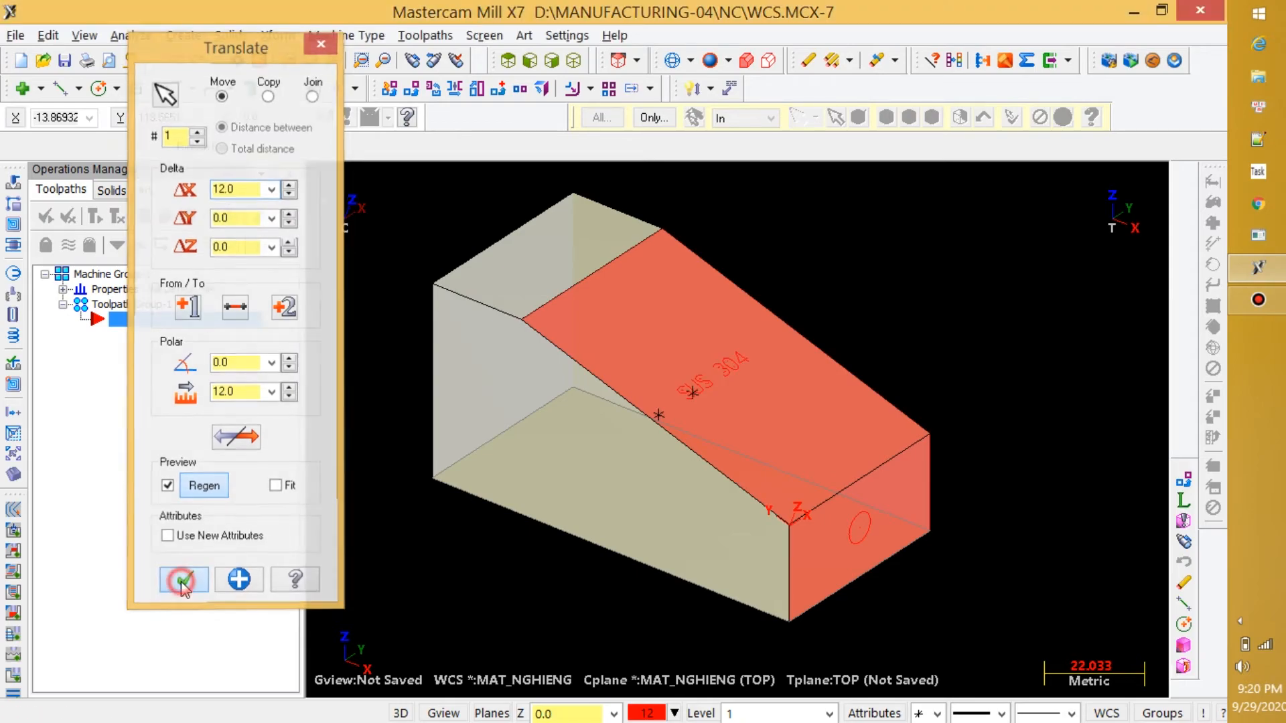
Step: Change the color of the SUS 304 letters to blue, color number 9
{"action": "scroll", "coordinate": [752, 379], "scroll_direction": "up", "scroll_amount": 5}
{"action": "scroll", "coordinate": [959, 335], "scroll_direction": "down", "scroll_amount": 1}
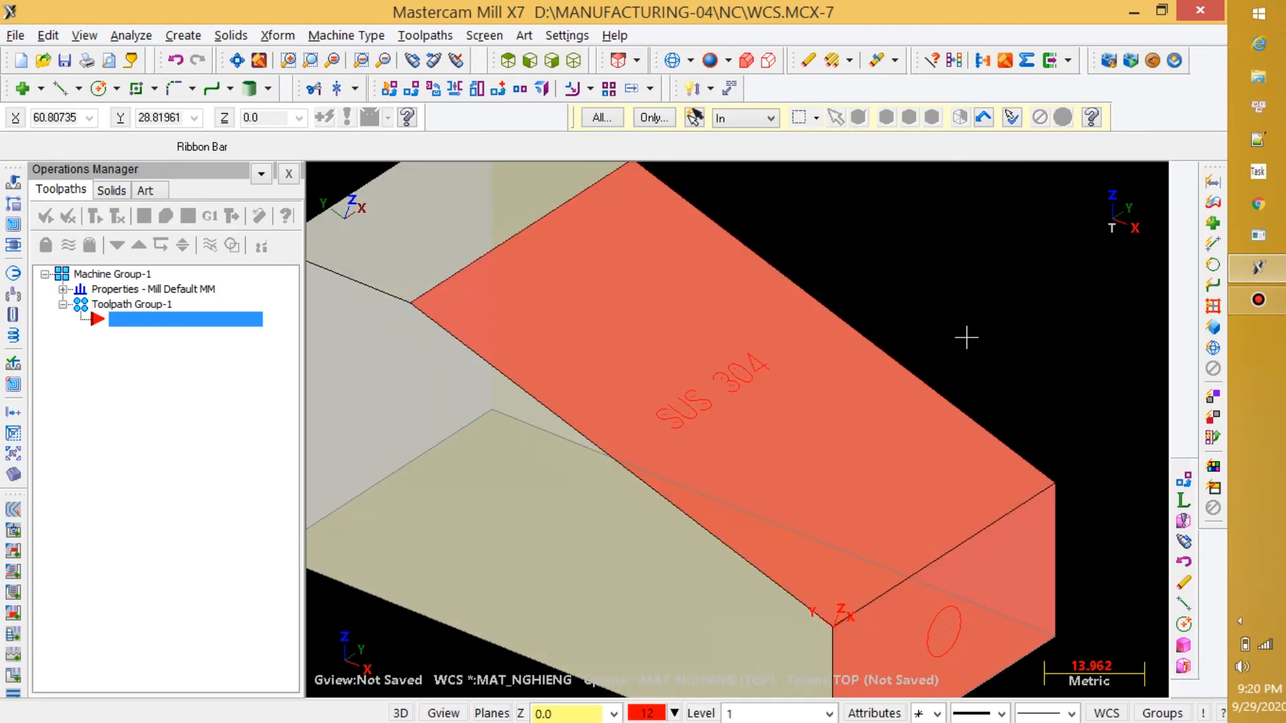
{"action": "left_click_drag", "start_coordinate": [1055, 368], "coordinate": [1146, 450]}
{"action": "left_click_drag", "start_coordinate": [596, 329], "coordinate": [590, 286]}
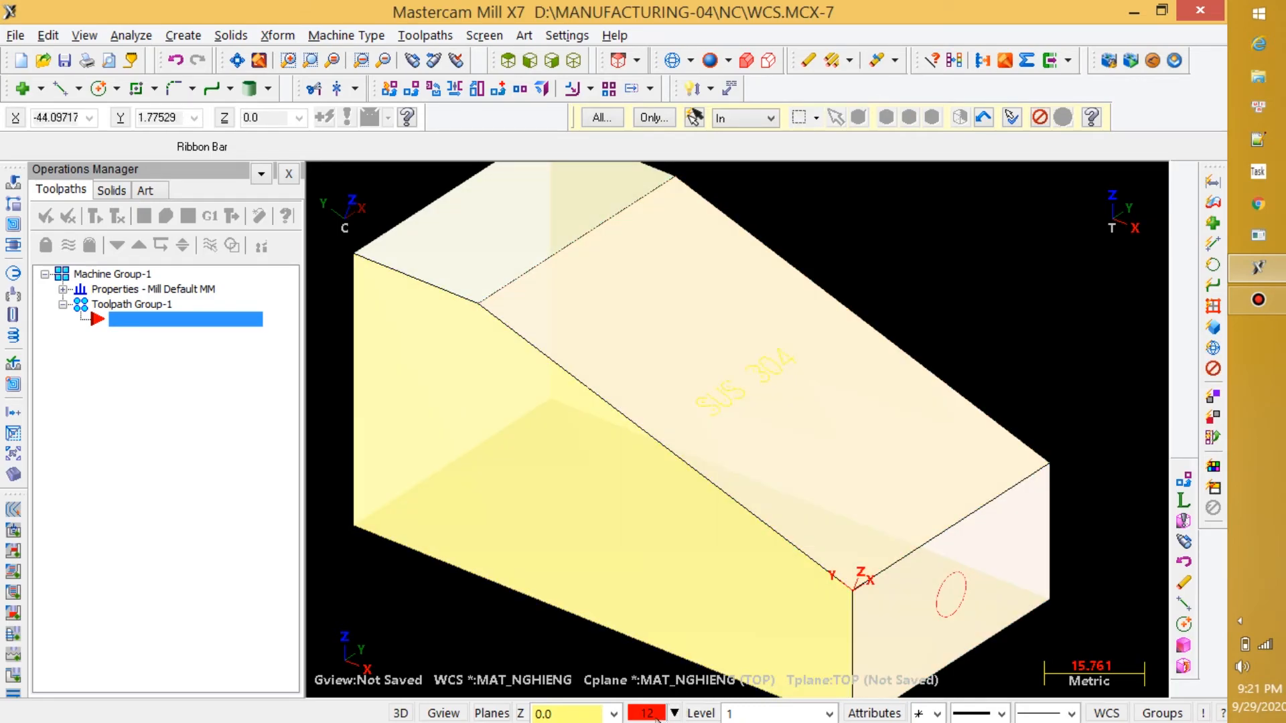
{"action": "left_click", "coordinate": [653, 714]}
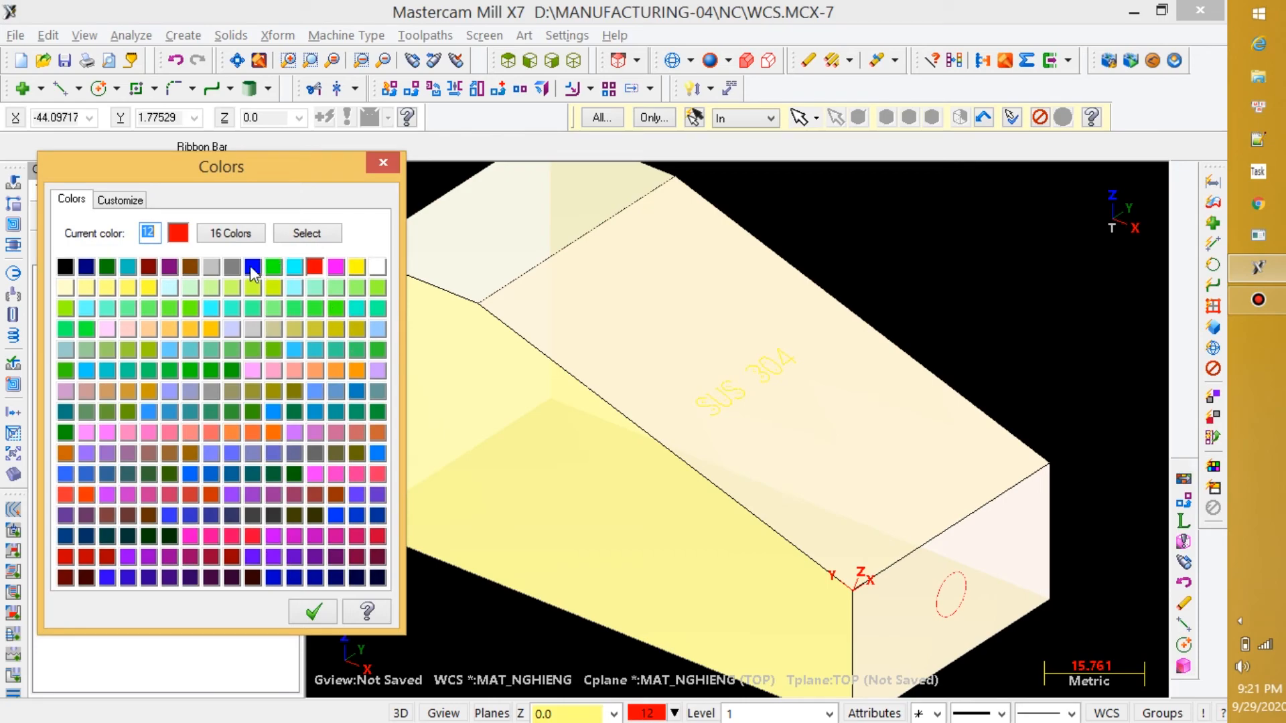
{"action": "left_click", "coordinate": [252, 267]}
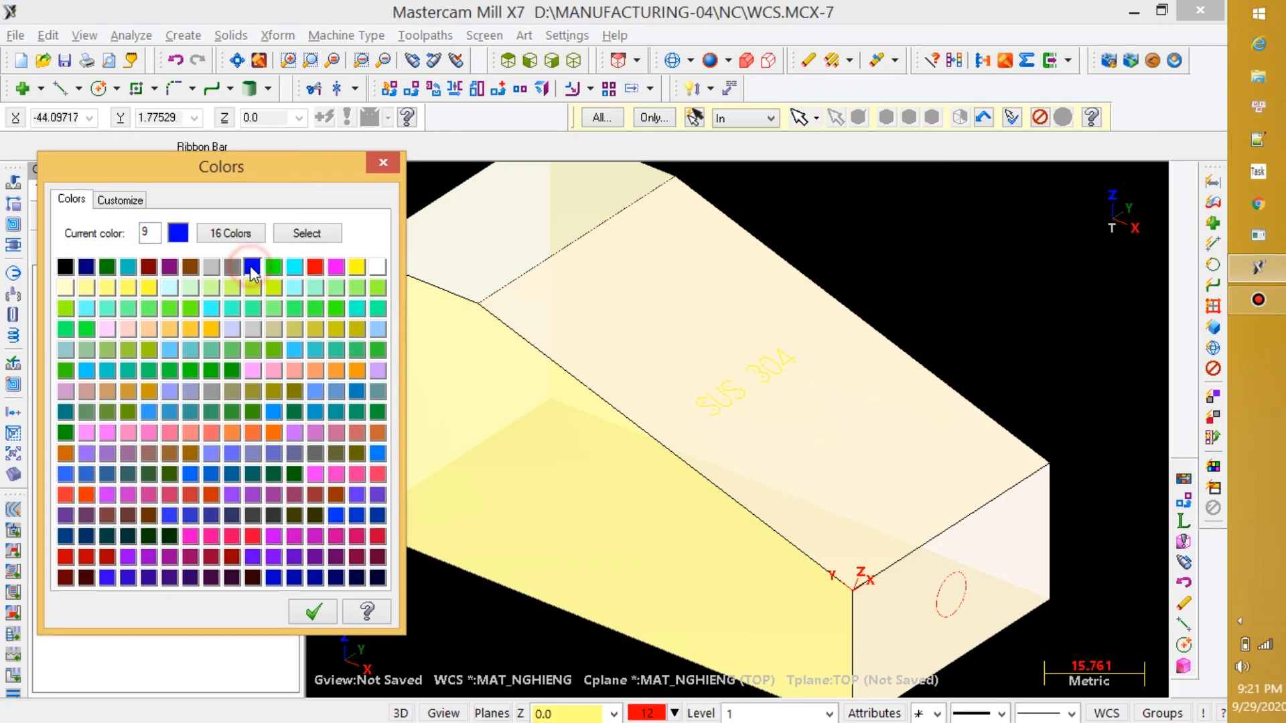
{"action": "left_click", "coordinate": [312, 611]}
Step: Change the color of the circle on the short end face to cyan
{"action": "scroll", "coordinate": [1010, 278], "scroll_direction": "down", "scroll_amount": 4}
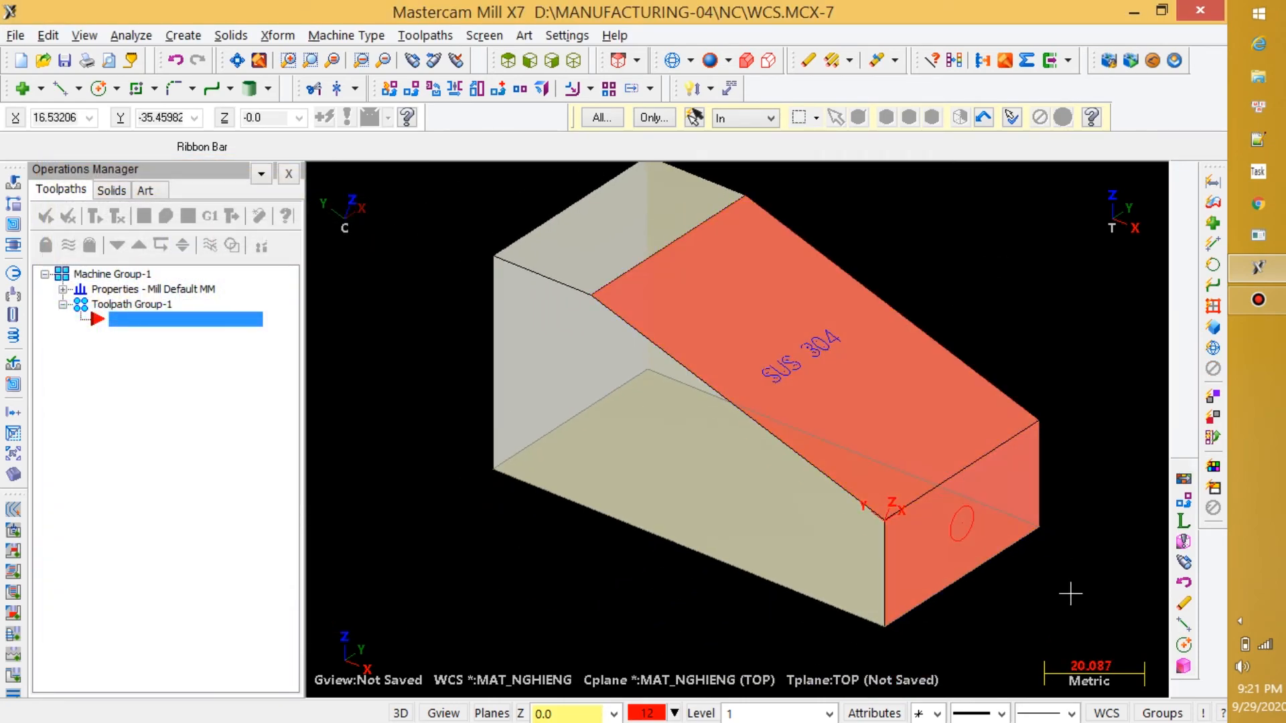
{"action": "scroll", "coordinate": [1070, 594], "scroll_direction": "up", "scroll_amount": 3}
{"action": "left_click", "coordinate": [1031, 595]}
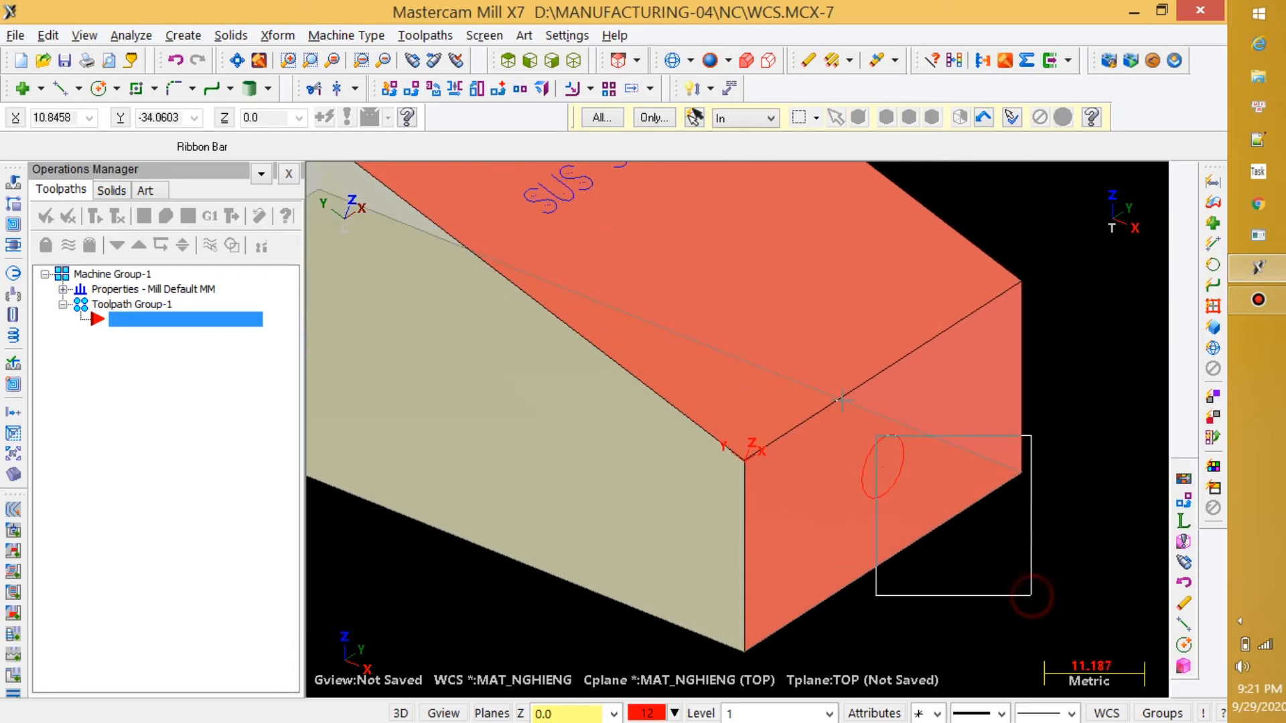
{"action": "left_click", "coordinate": [814, 376]}
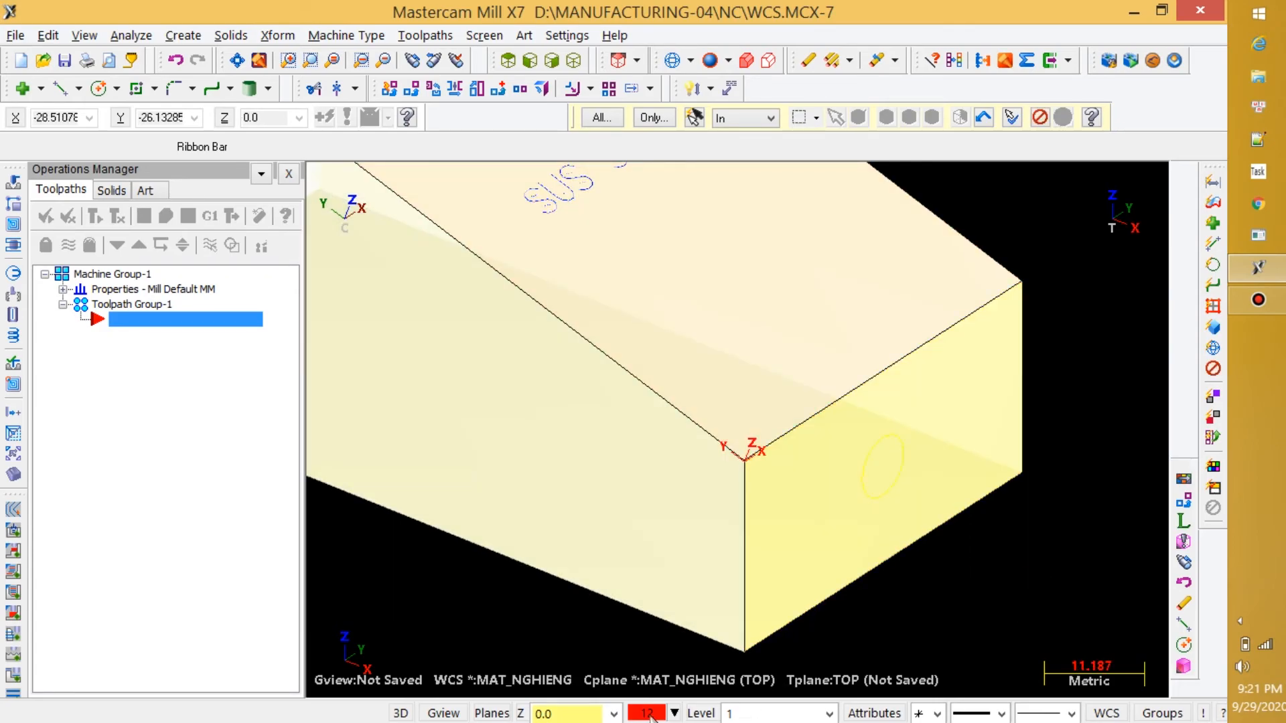
{"action": "left_click", "coordinate": [646, 714]}
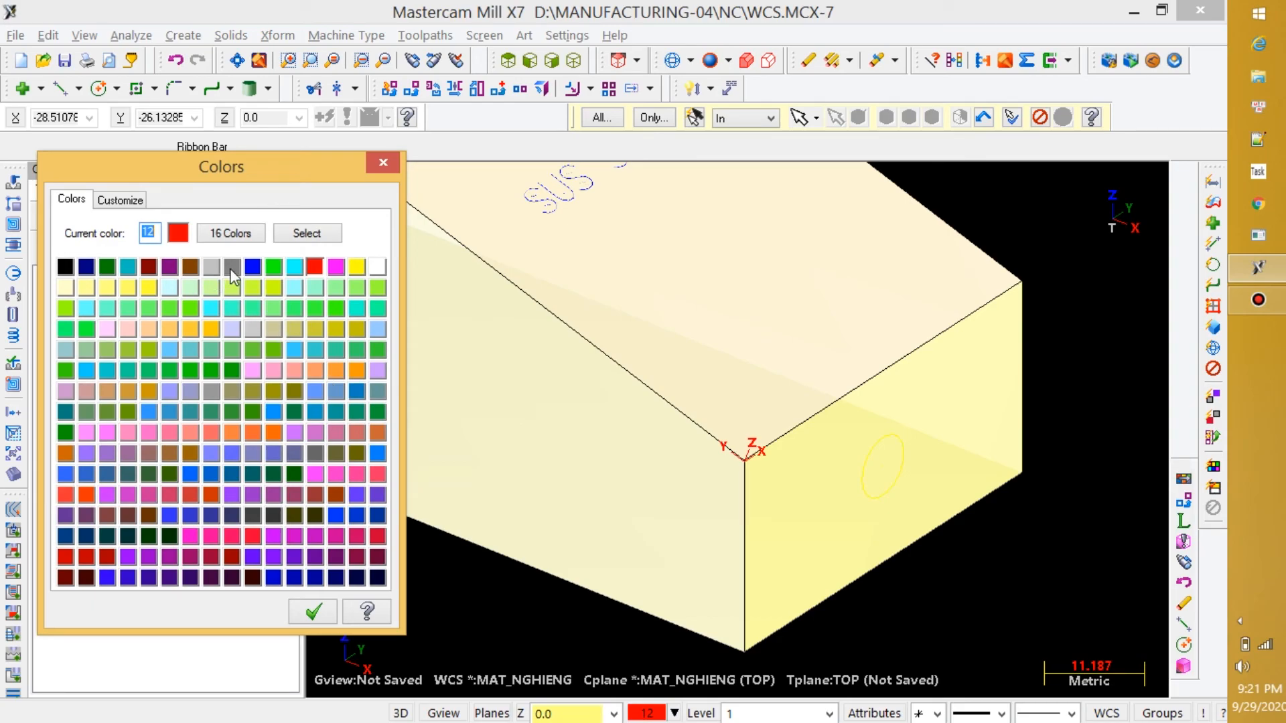
{"action": "left_click", "coordinate": [295, 268]}
{"action": "left_click", "coordinate": [315, 609]}
{"action": "scroll", "coordinate": [895, 556], "scroll_direction": "down", "scroll_amount": 8}
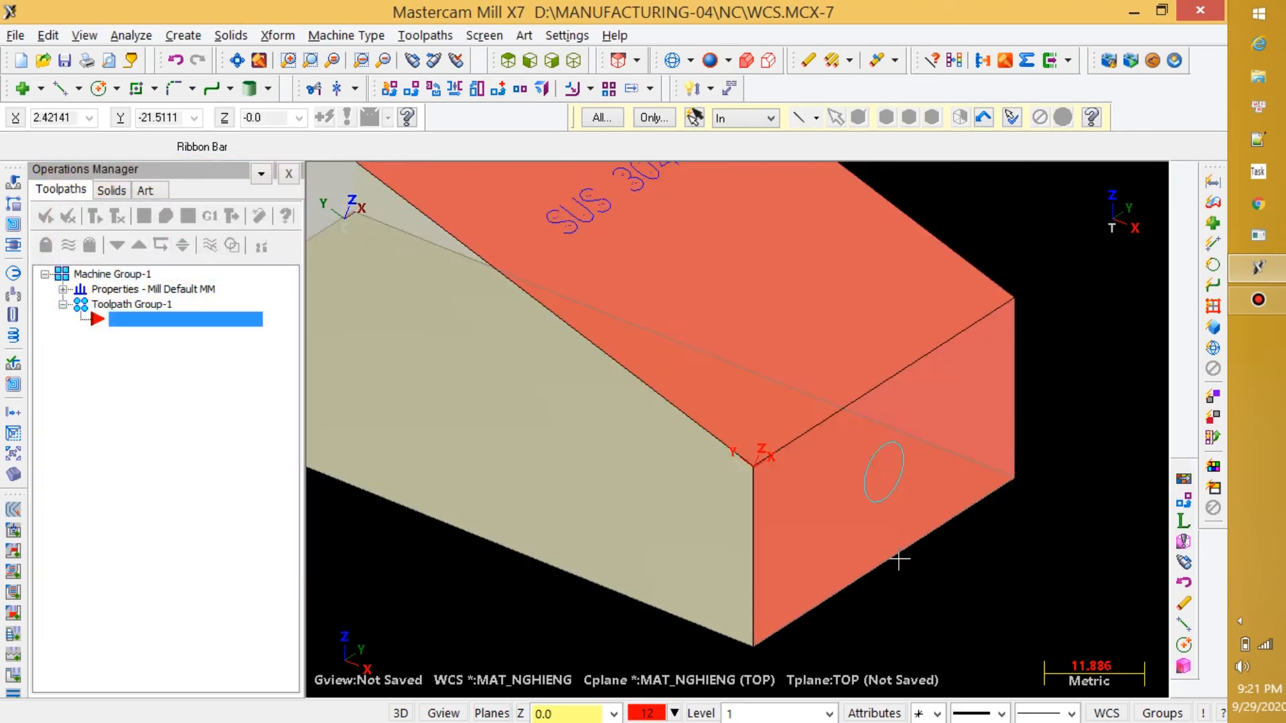
{"action": "scroll", "coordinate": [889, 553], "scroll_direction": "down", "scroll_amount": 5}
{"action": "scroll", "coordinate": [670, 581], "scroll_direction": "up", "scroll_amount": 3}
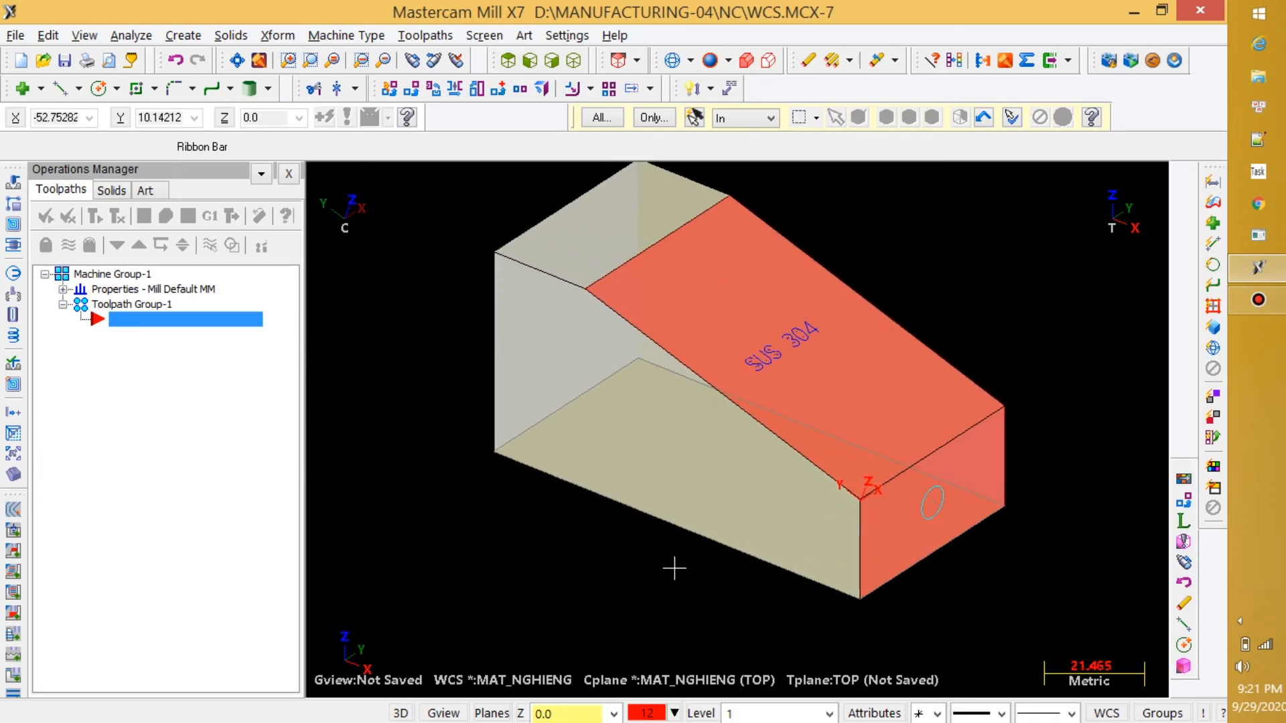
{"action": "scroll", "coordinate": [664, 541], "scroll_direction": "down", "scroll_amount": 2}
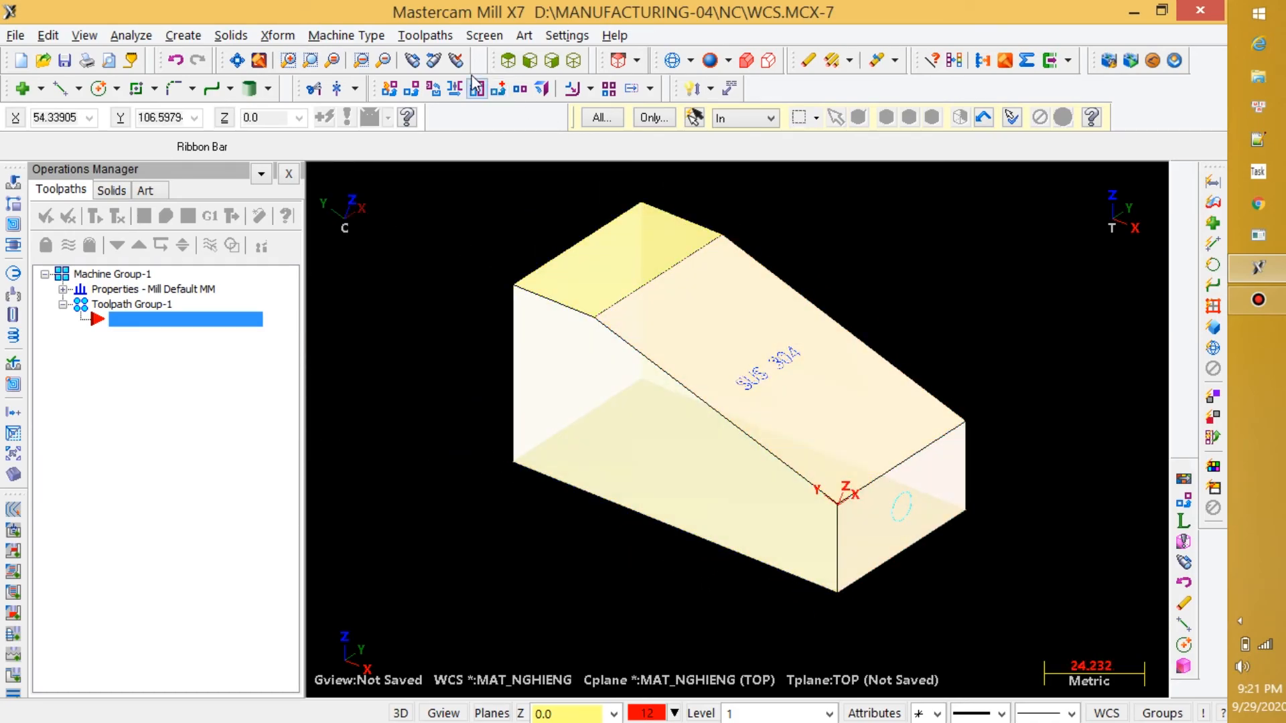
{"action": "left_click", "coordinate": [413, 62]}
{"action": "left_click", "coordinate": [676, 295]}
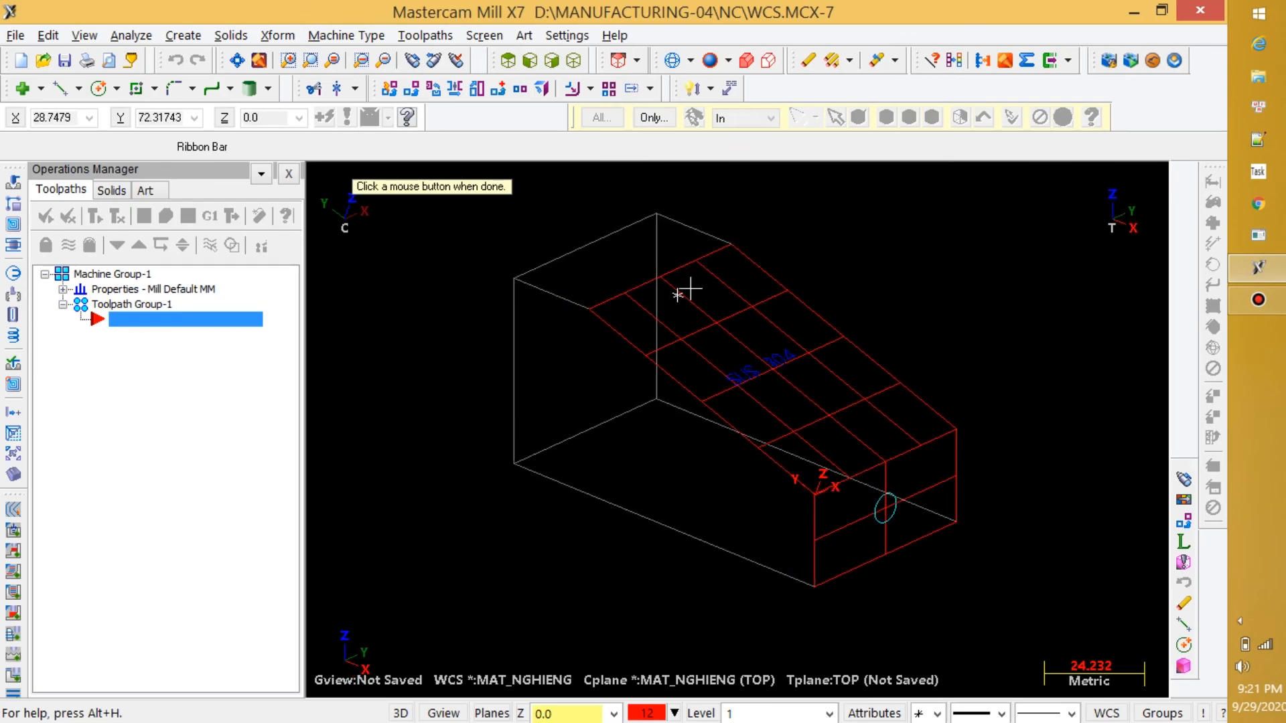
{"action": "left_click", "coordinate": [690, 290]}
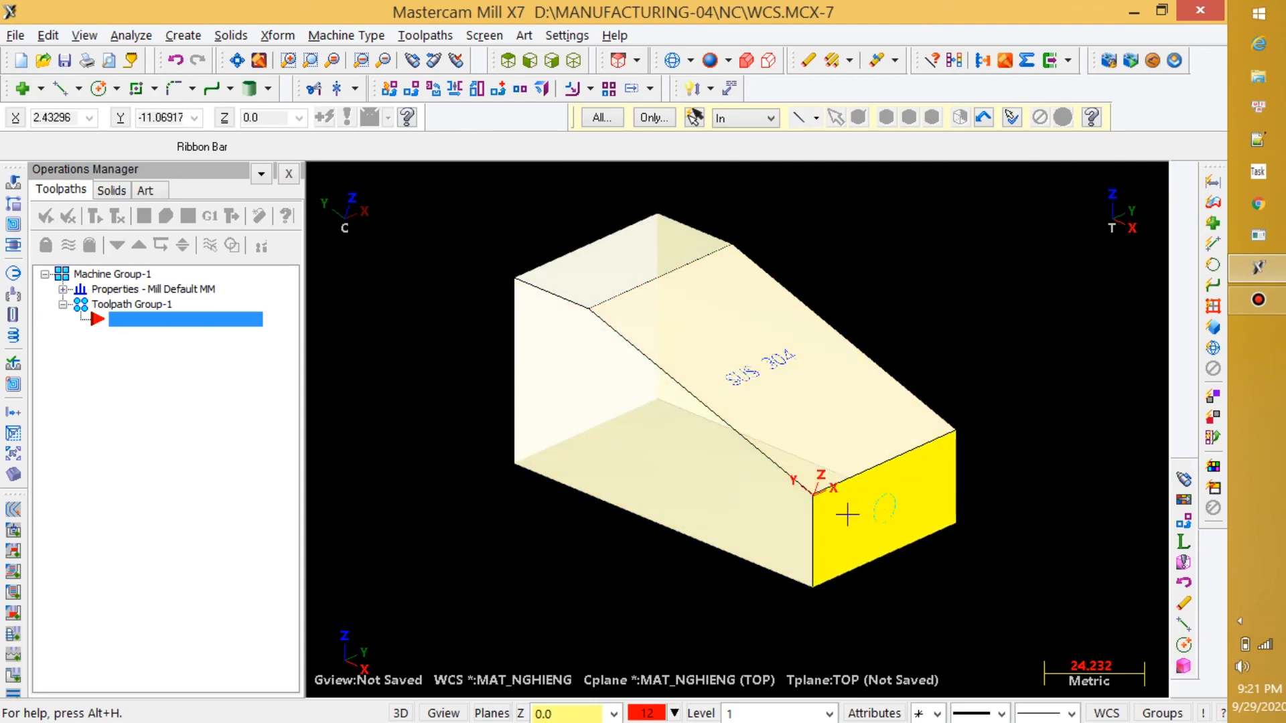
Step: Move the origin of the MAT_NGHIENG view to the upper rear corner of the short end face
{"action": "left_click", "coordinate": [1105, 714]}
{"action": "left_click", "coordinate": [974, 611]}
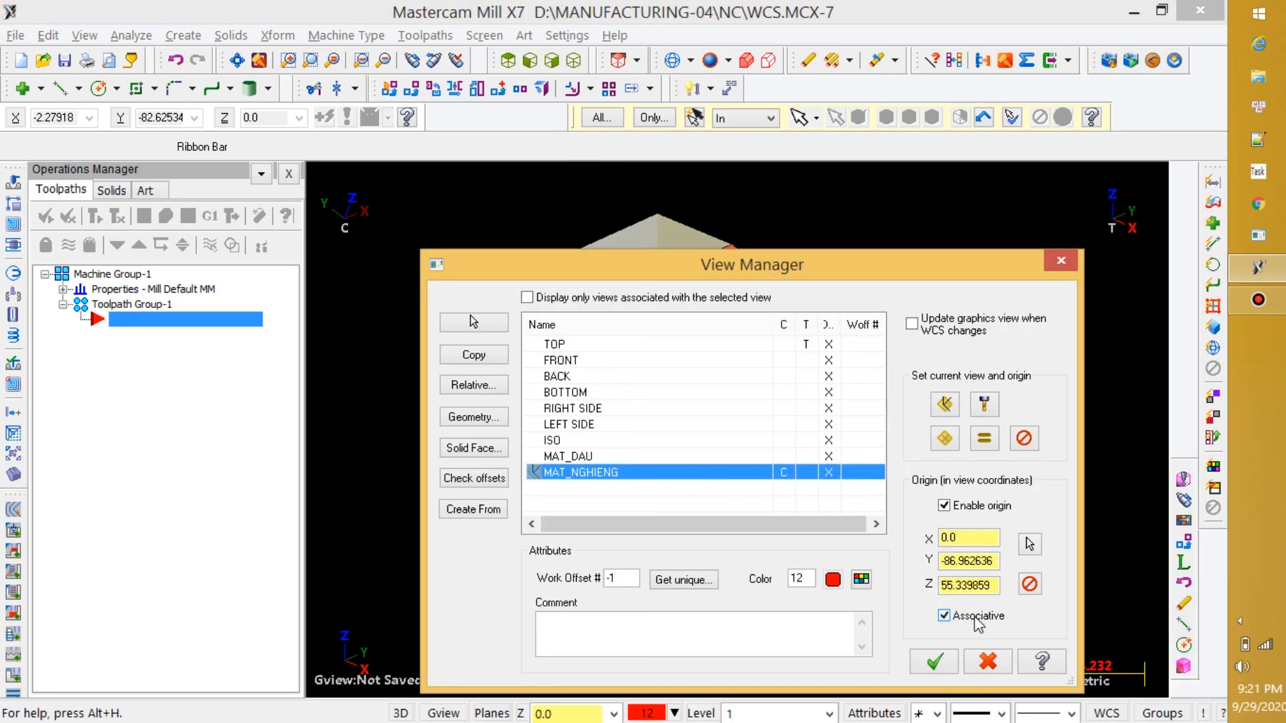
{"action": "left_click", "coordinate": [1029, 544]}
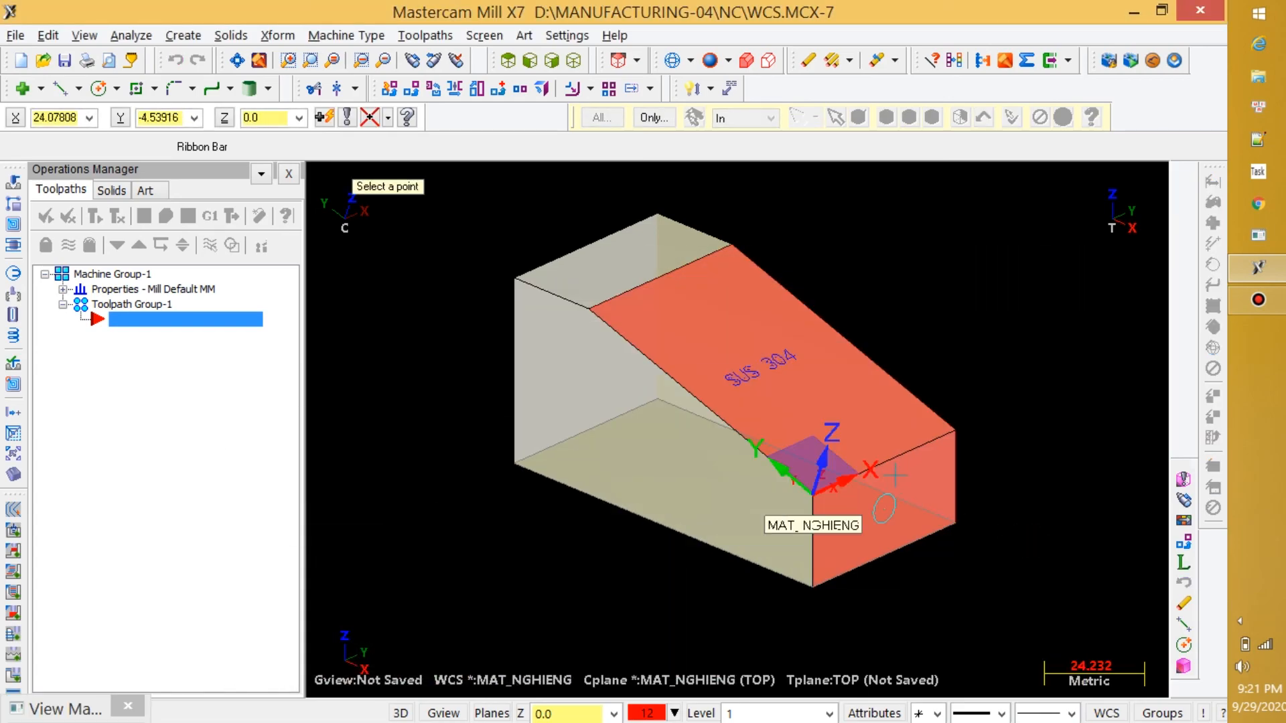
{"action": "left_click", "coordinate": [956, 431]}
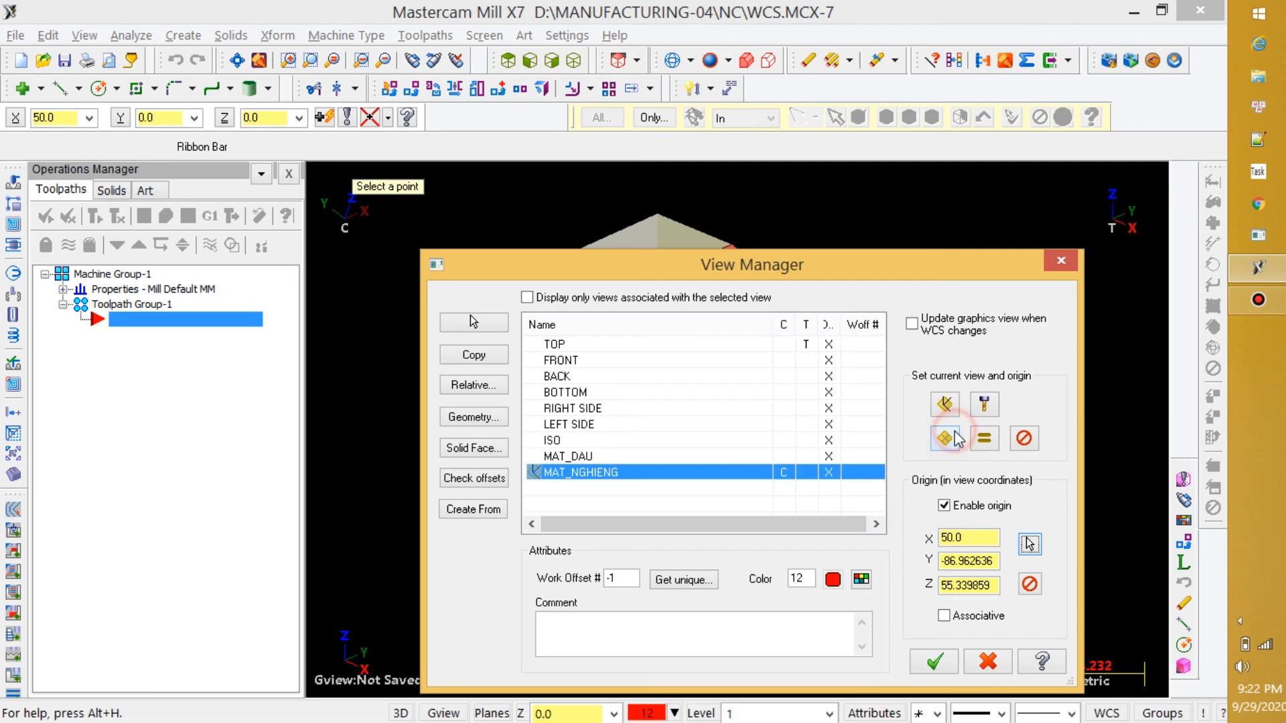
{"action": "left_click", "coordinate": [935, 663]}
Step: Set the origin of the MAT_NGHIENG view to the upper front corner of the short end face
{"action": "scroll", "coordinate": [1012, 442], "scroll_direction": "down", "scroll_amount": 1}
{"action": "left_click", "coordinate": [1108, 714]}
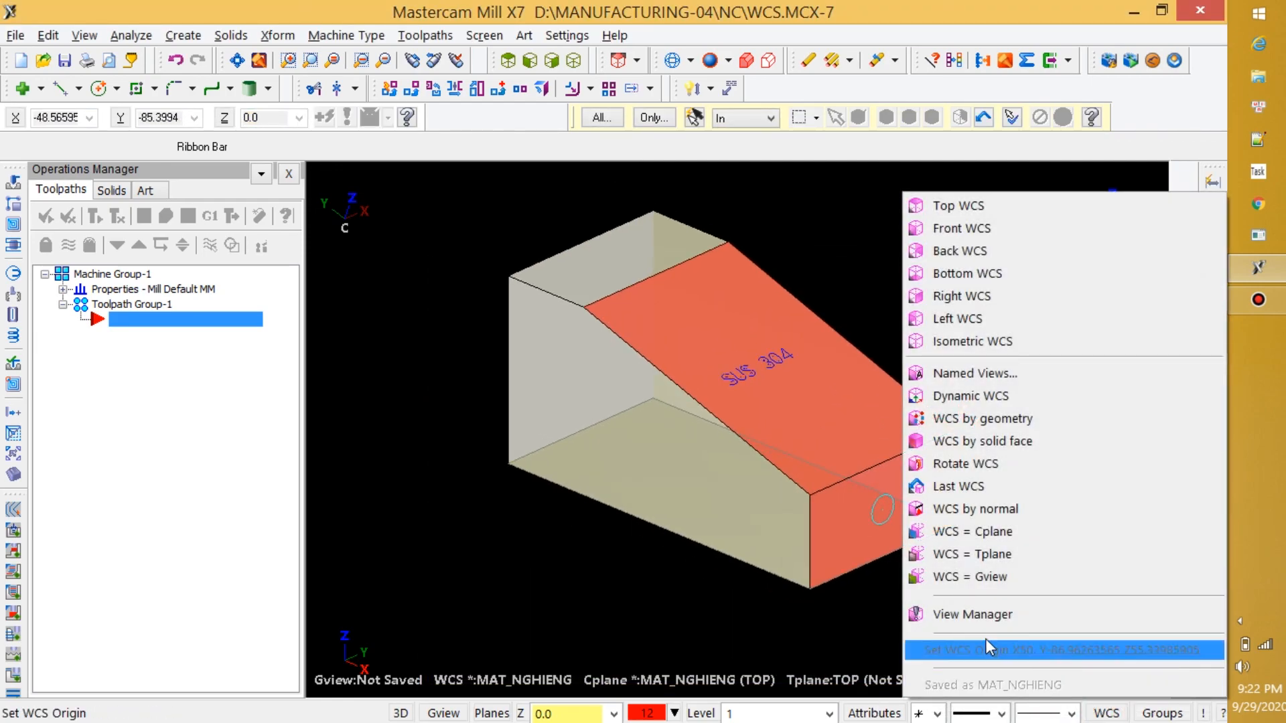
{"action": "left_click", "coordinate": [970, 612]}
{"action": "left_click", "coordinate": [1030, 547]}
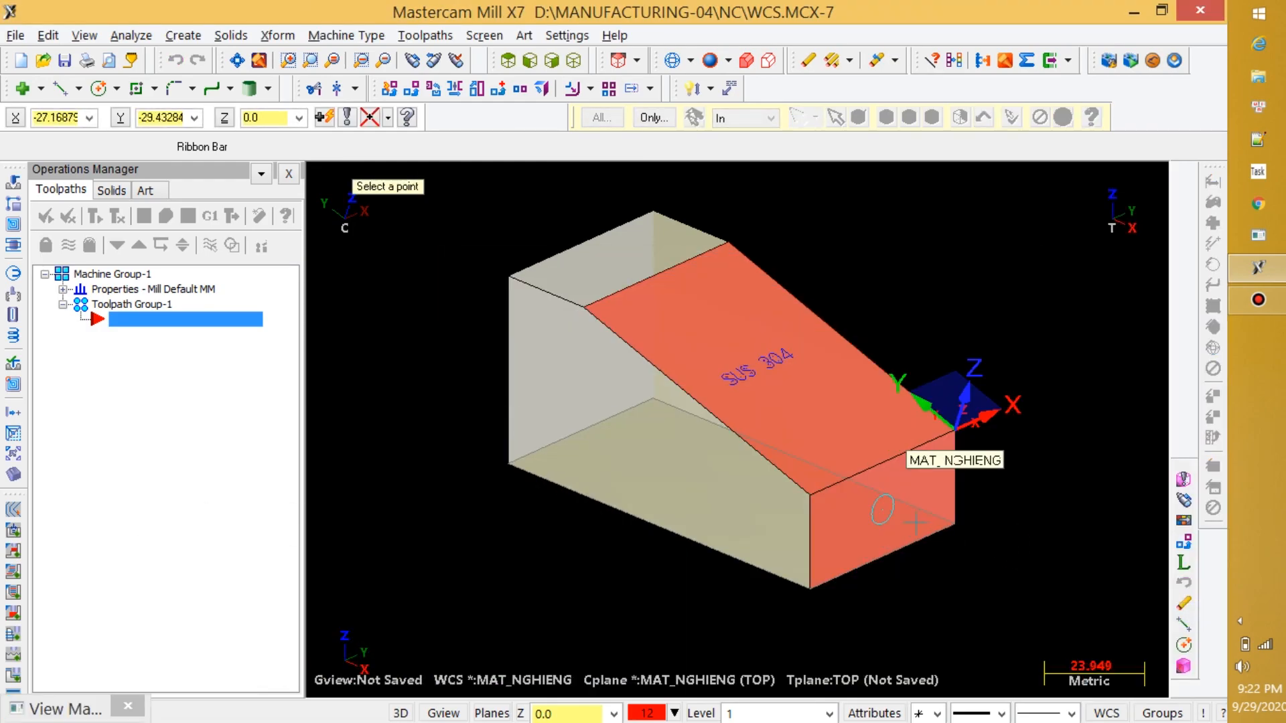
{"action": "left_click", "coordinate": [810, 496]}
{"action": "left_click", "coordinate": [953, 673]}
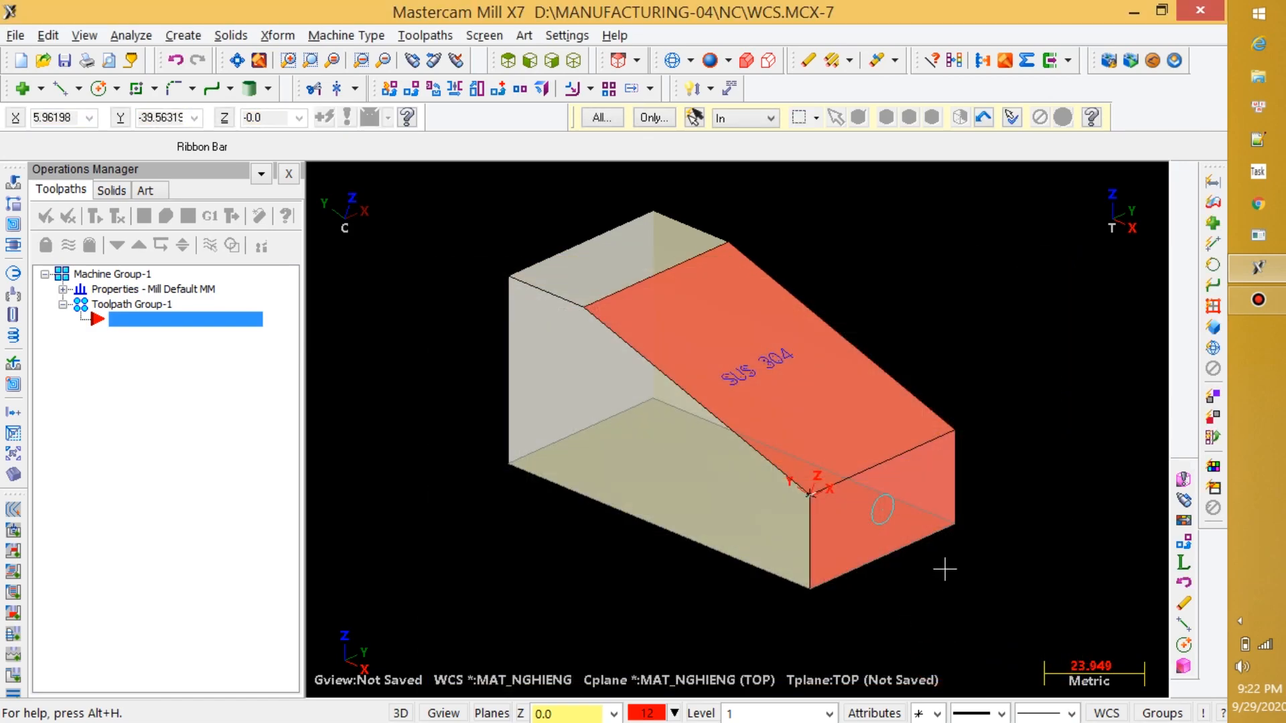